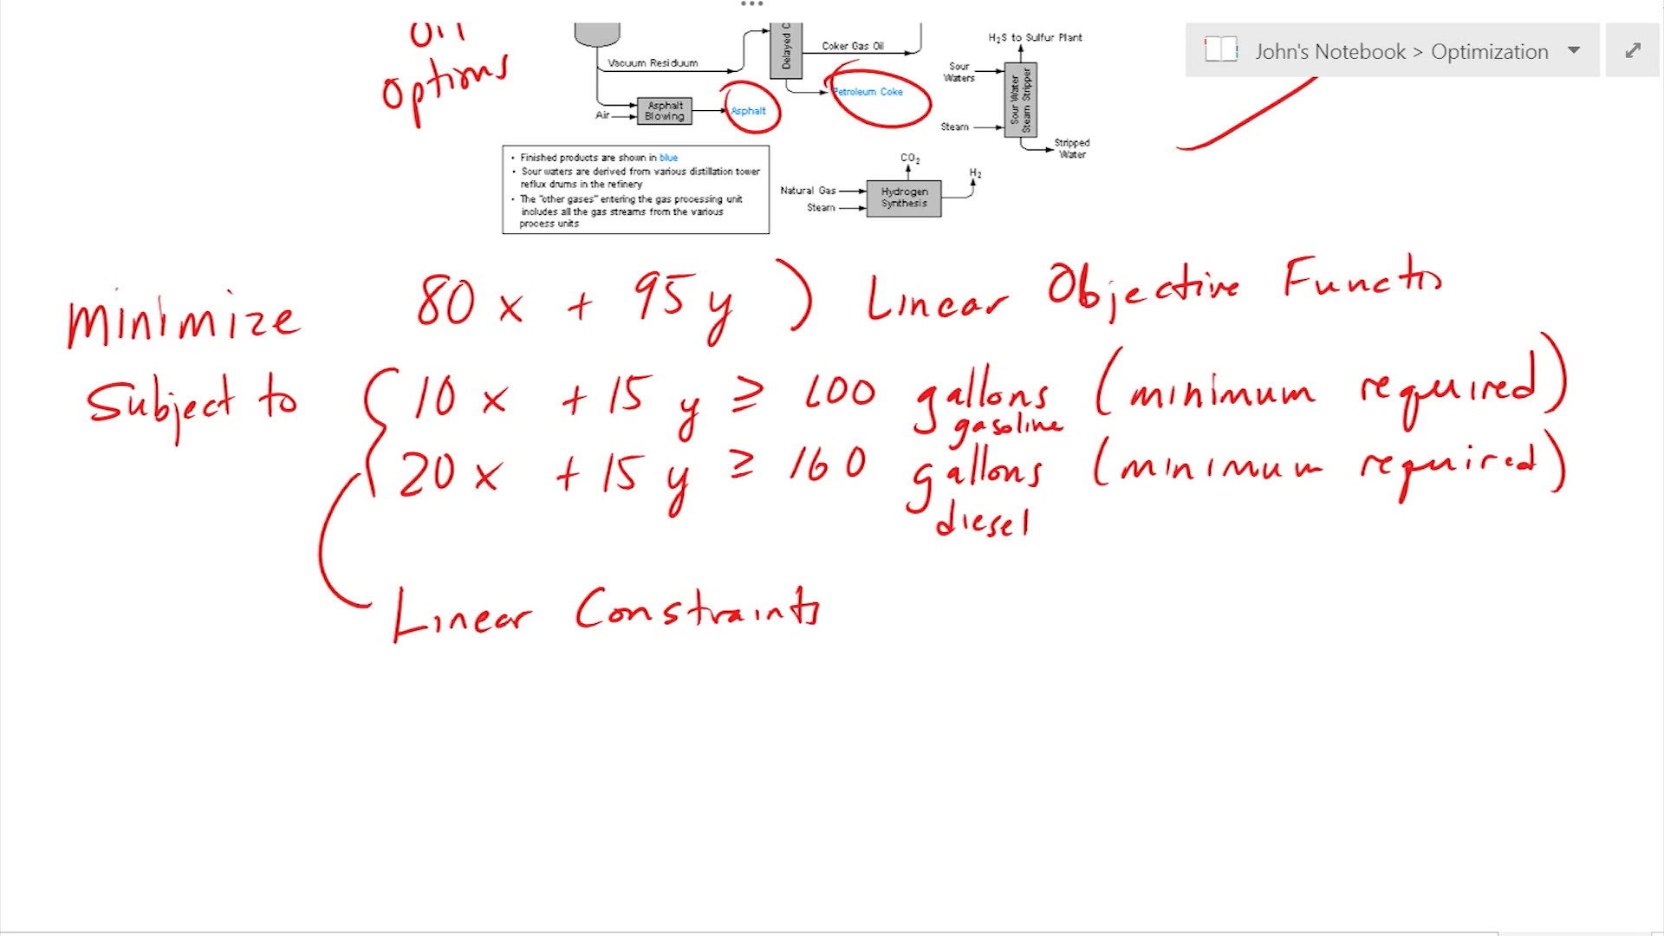
- In the text editor, start a Variables section below the problem description with the comment "! quantity of less expensive crude" and x >= 0
scroll(832, 468, "down", 3)
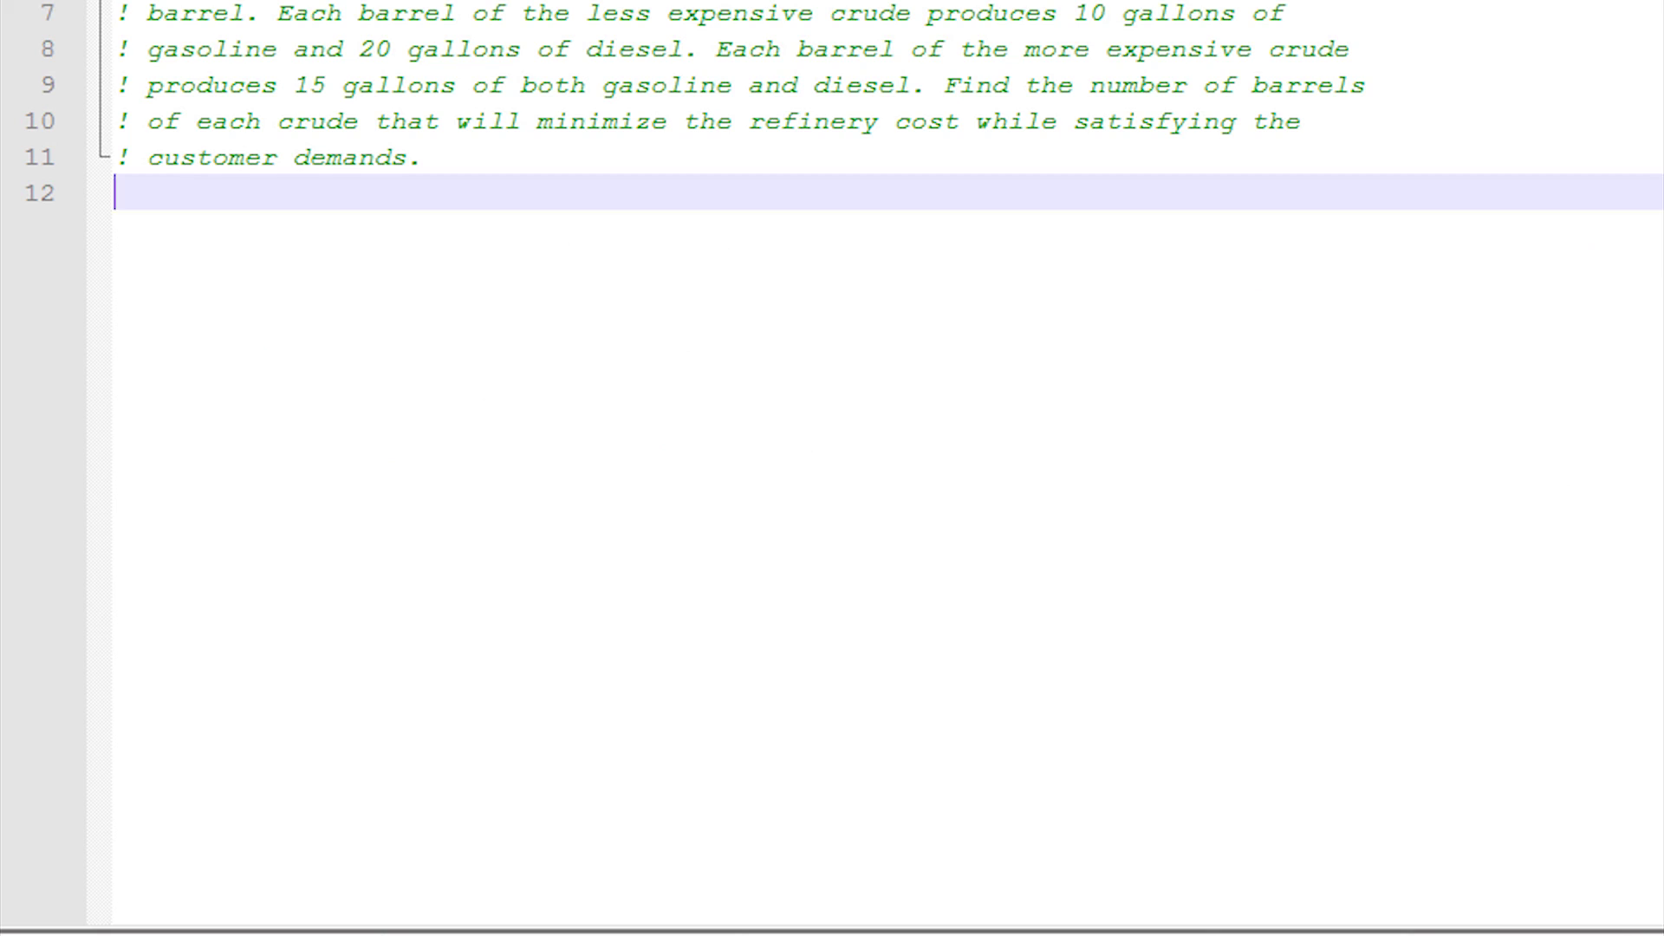
key("Return")
type("Variables")
key("Return")
key("Tab")
type("! quantity of less expensive crude")
key("Return")
type("x >= 0")
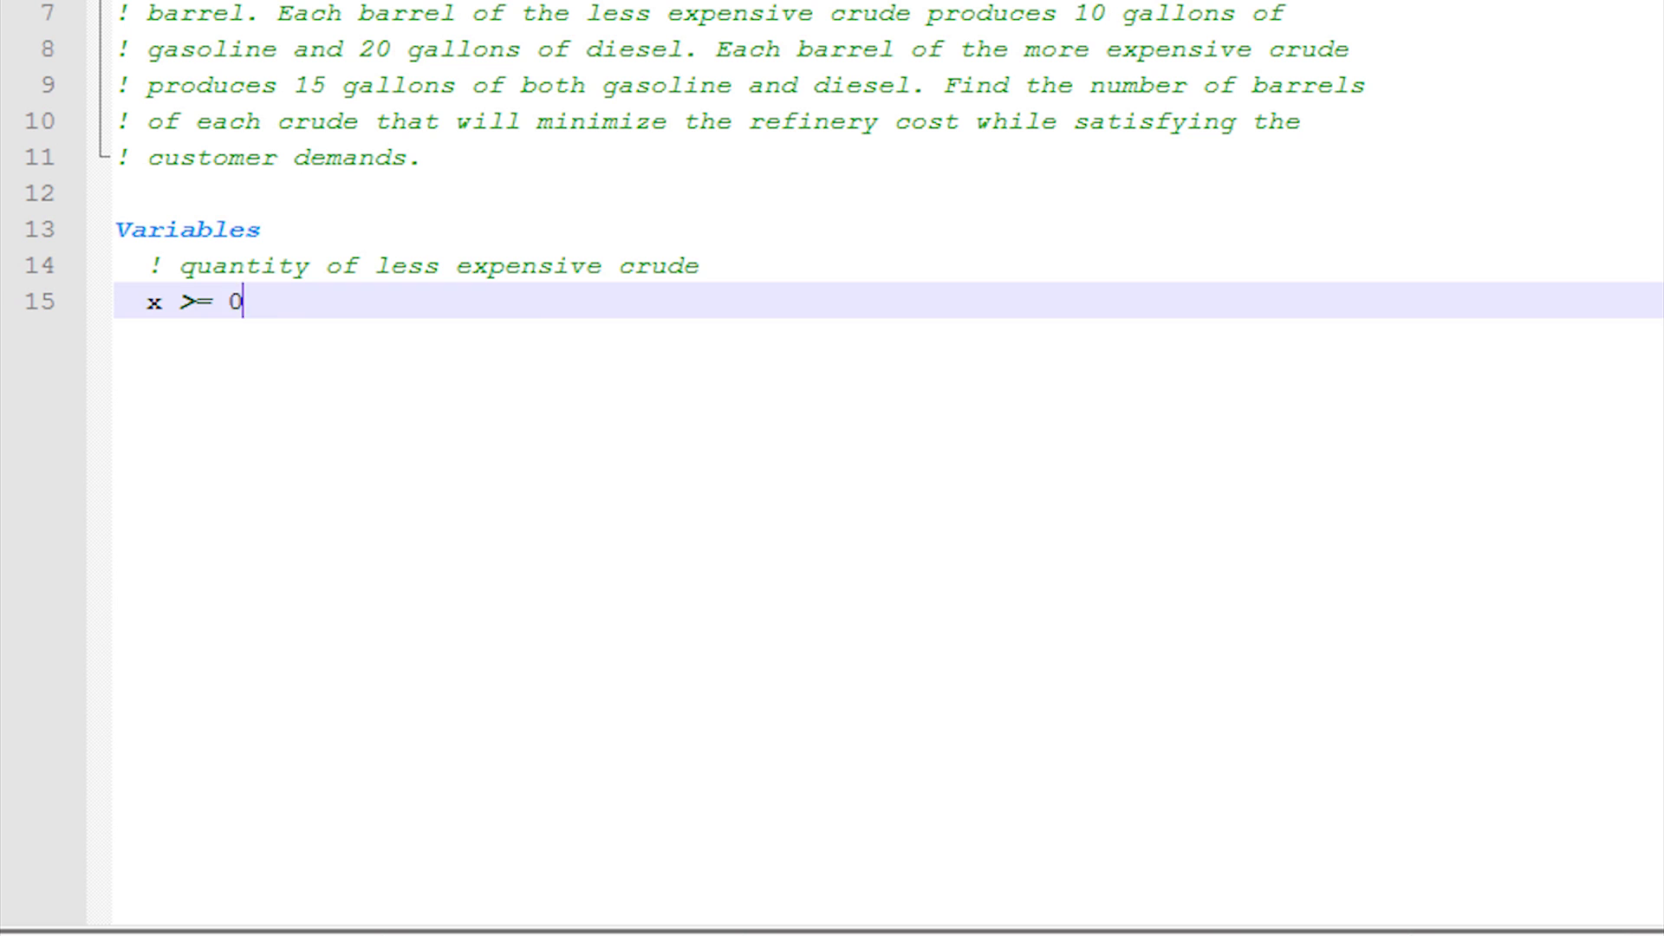
- Add the comment "! quantity of more expensive crude" and the variable bound y >= 0 under Variables
key("Return")
type("! quantity of more expensive crude")
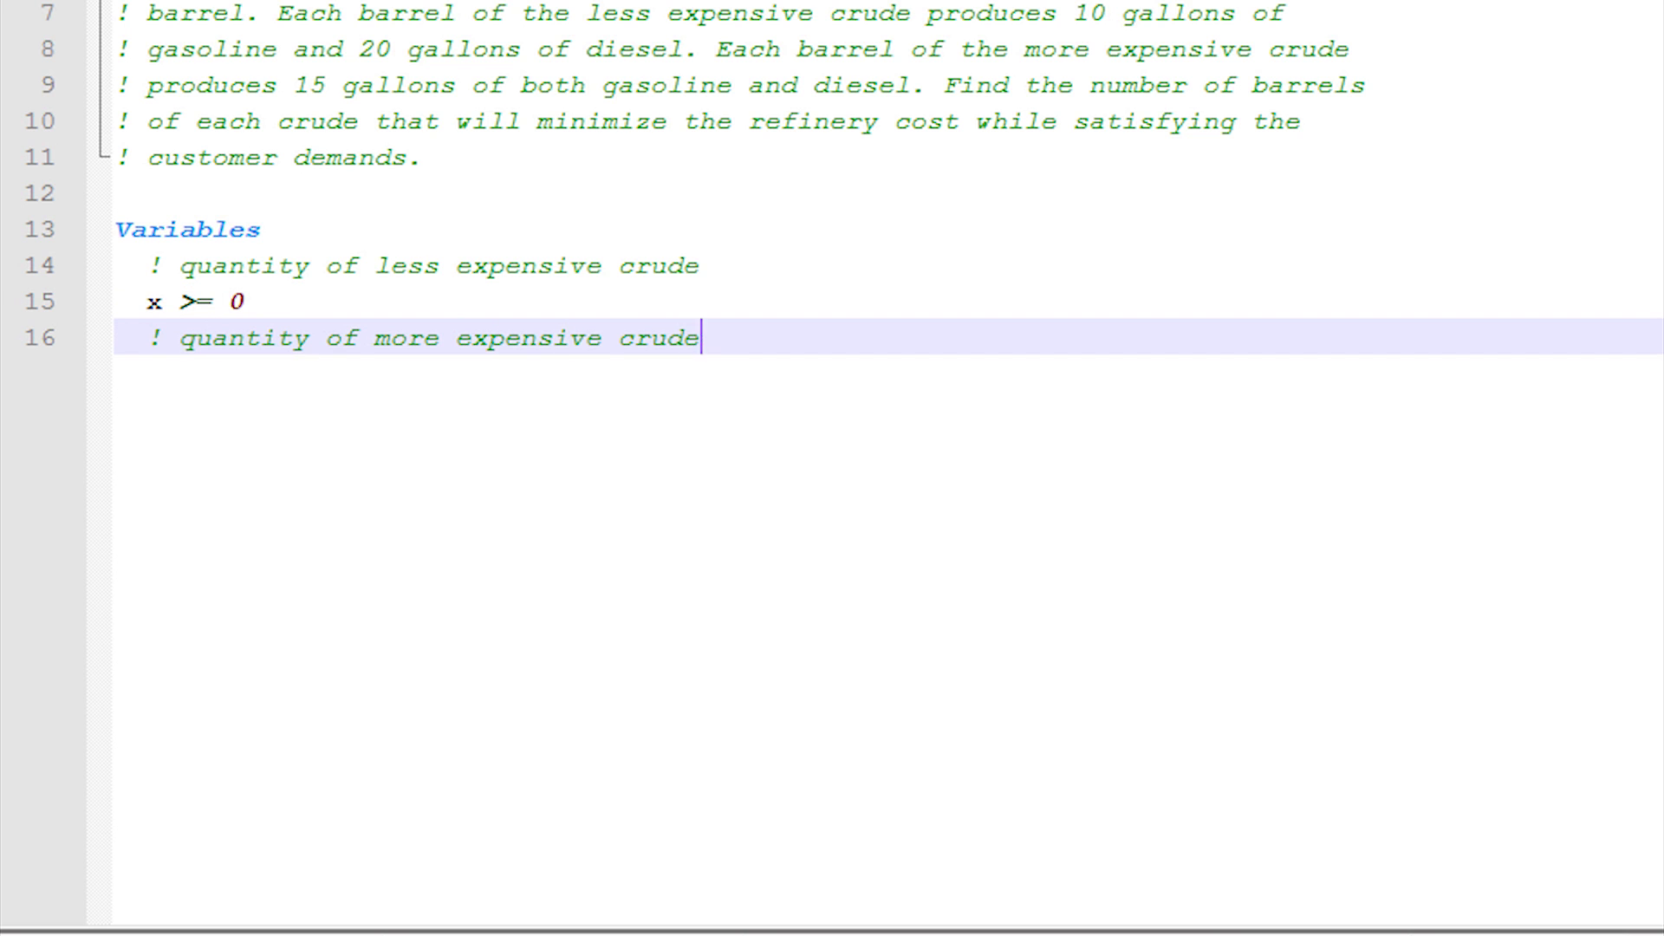
key("Return")
type("y >= 0")
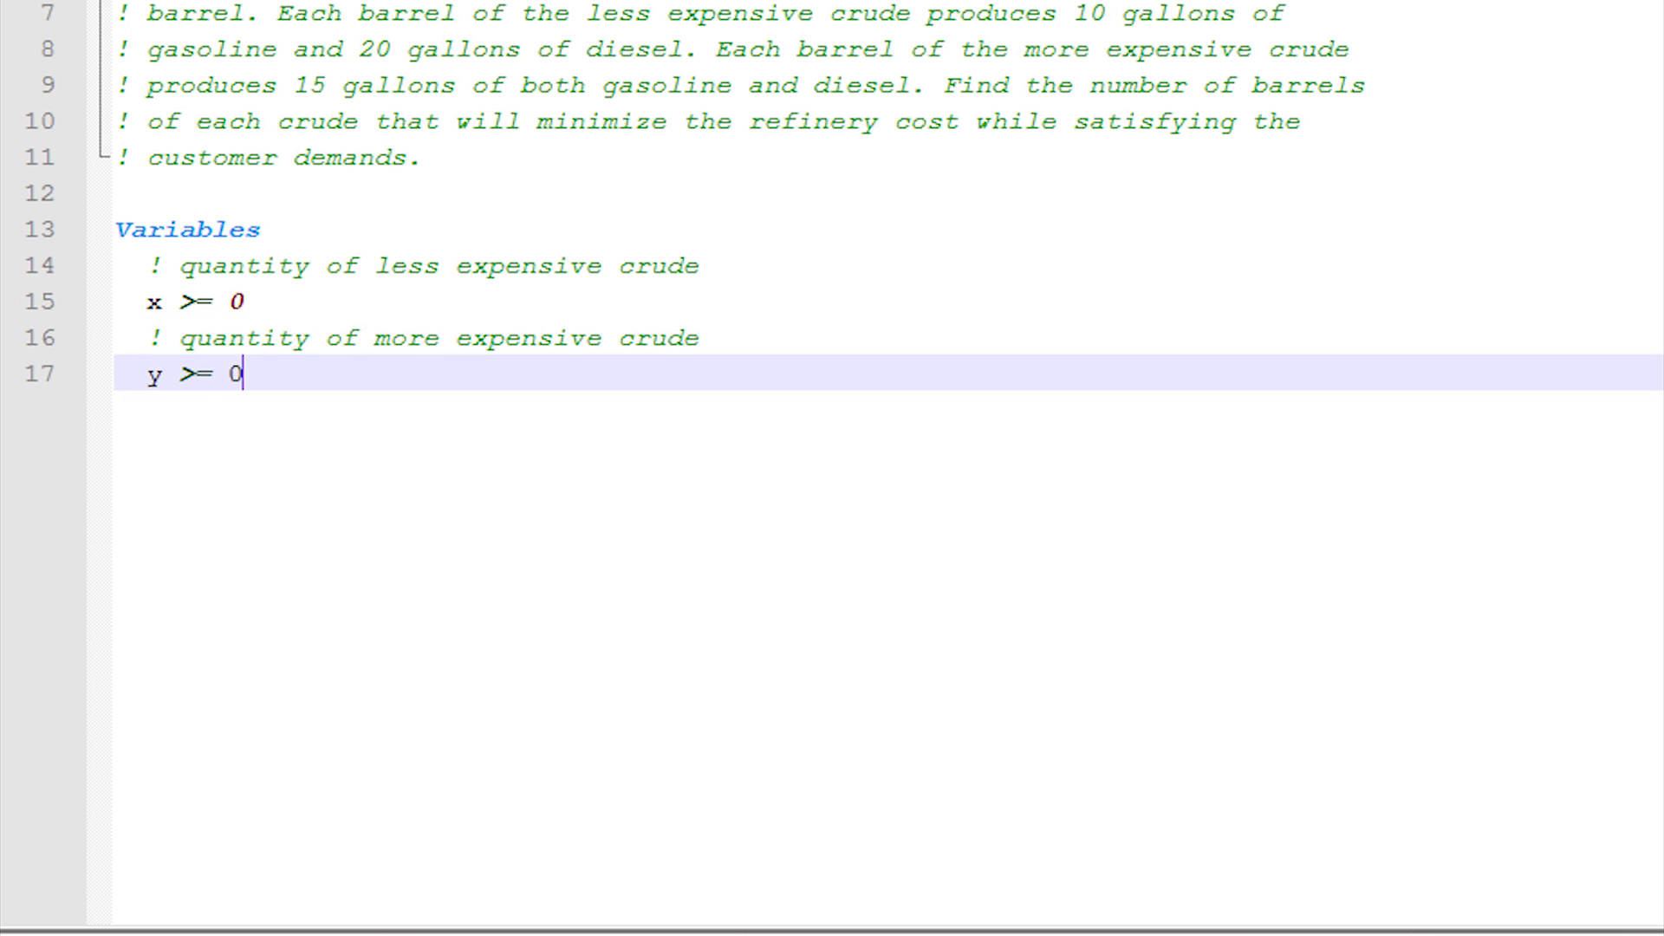
- Start an Equations section with comments that each barrel of crude x produces 10 gallons of gasoline and crude y produces 15 gallons
key("Return")
key("Return")
key("BackSpace")
type("Equations")
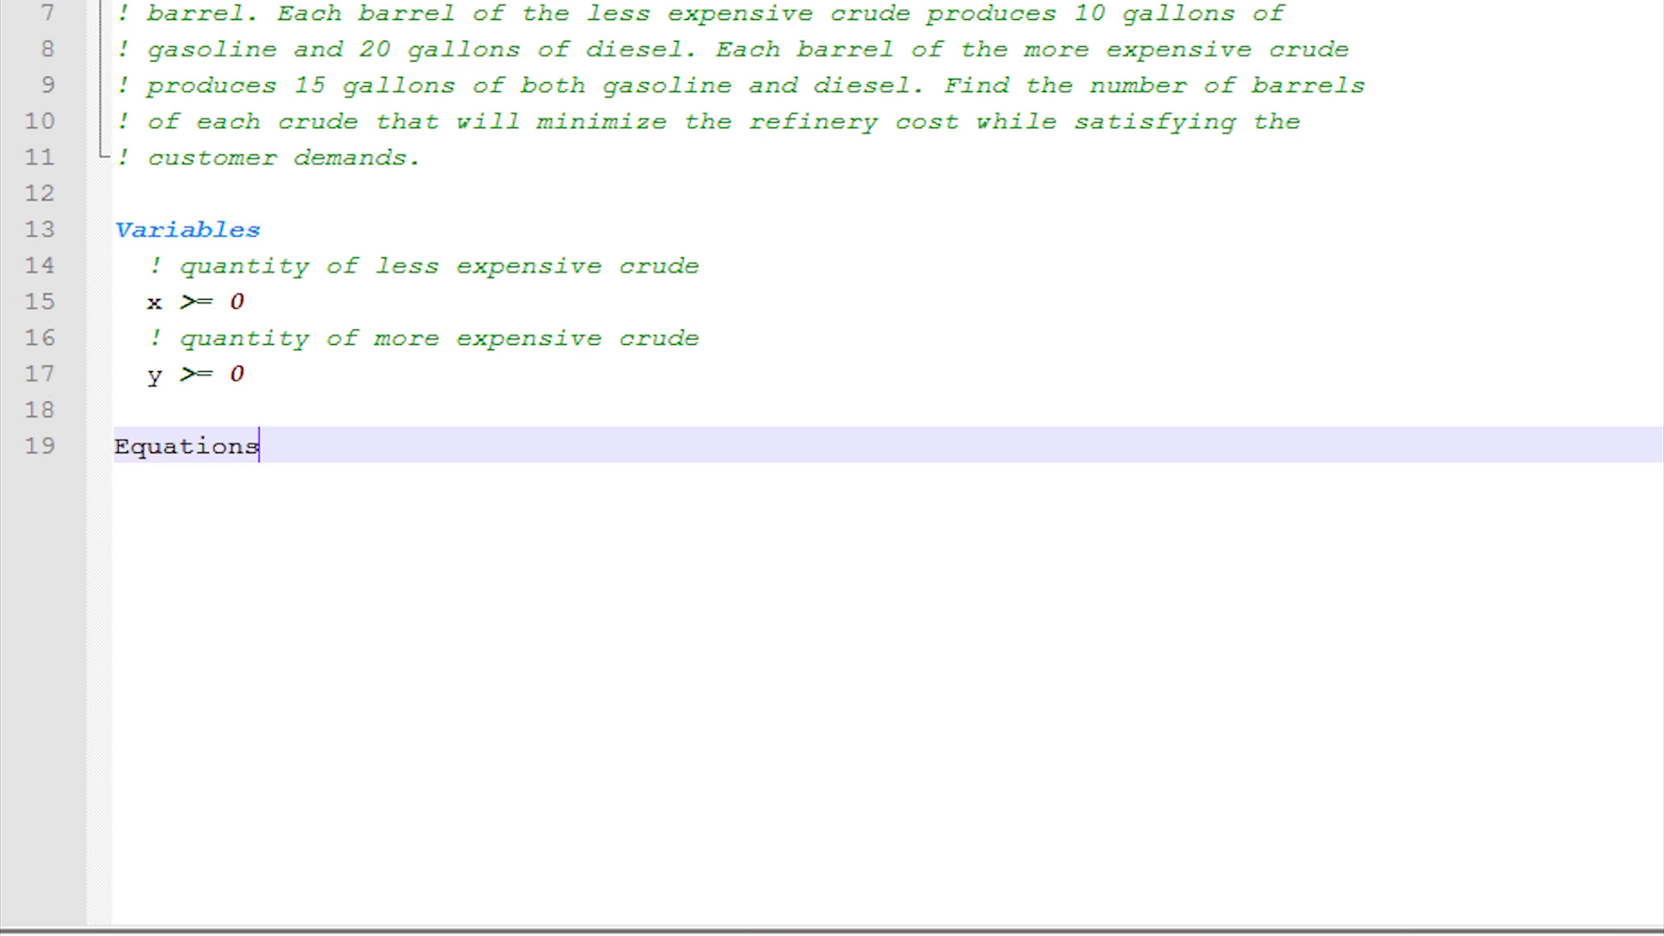
key("Return")
type("! each barrel of crude x produces 10 gallons of gasoline")
key("Return")
type("! each barrel of crude y")
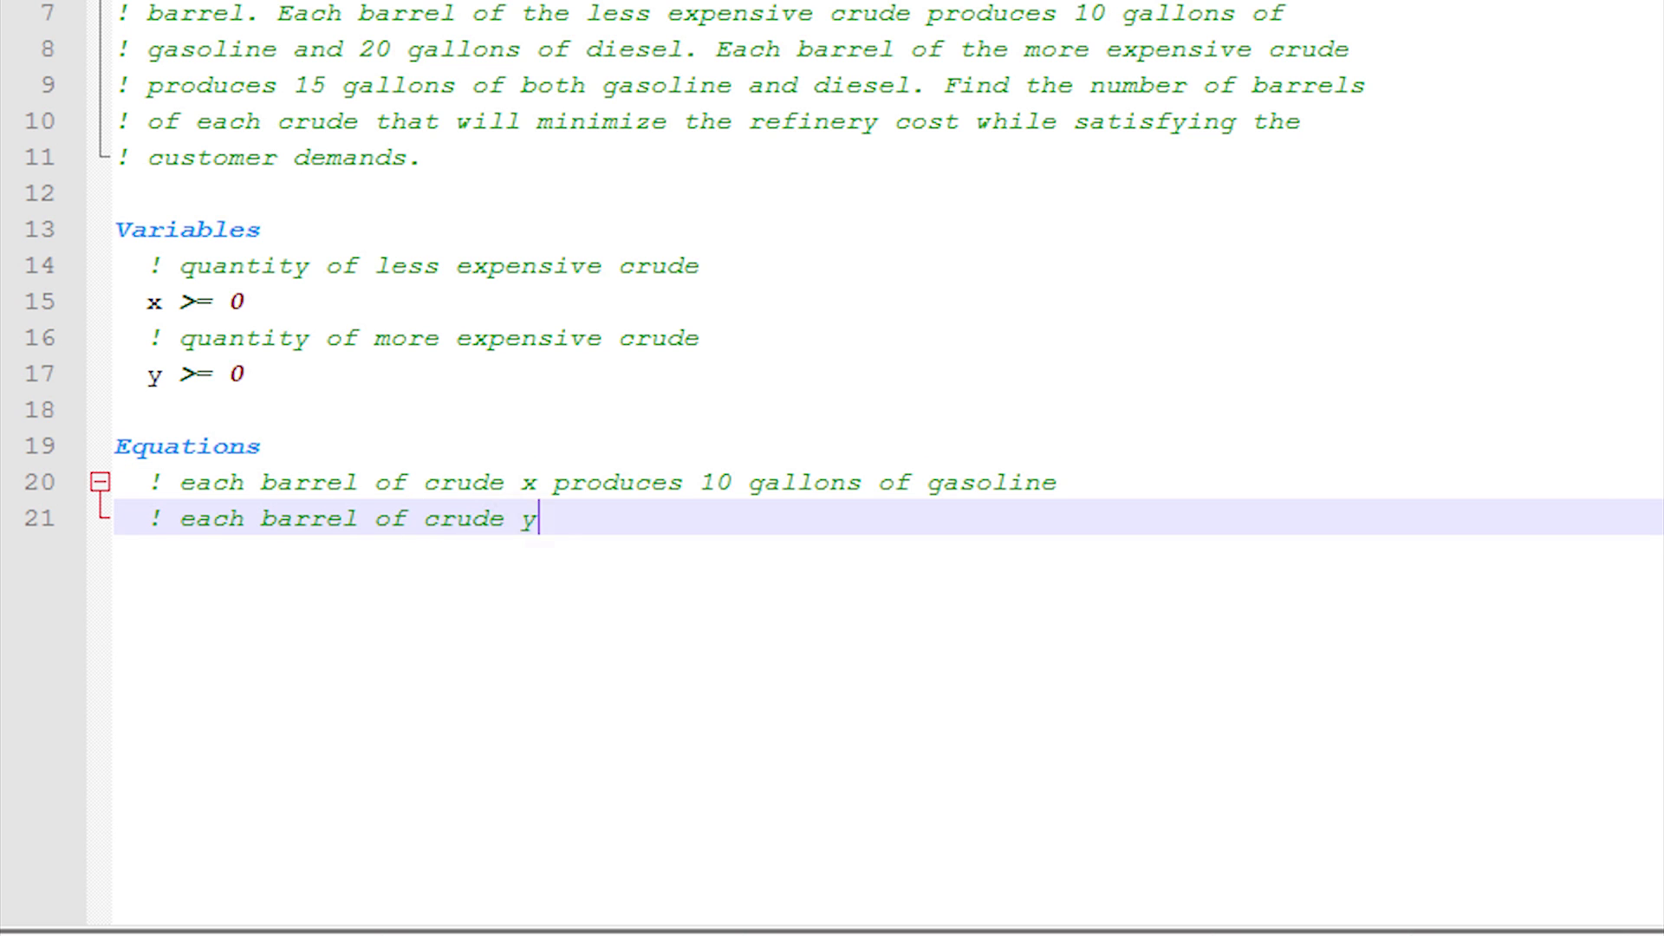
type(" produces 15 gallons of gasoline")
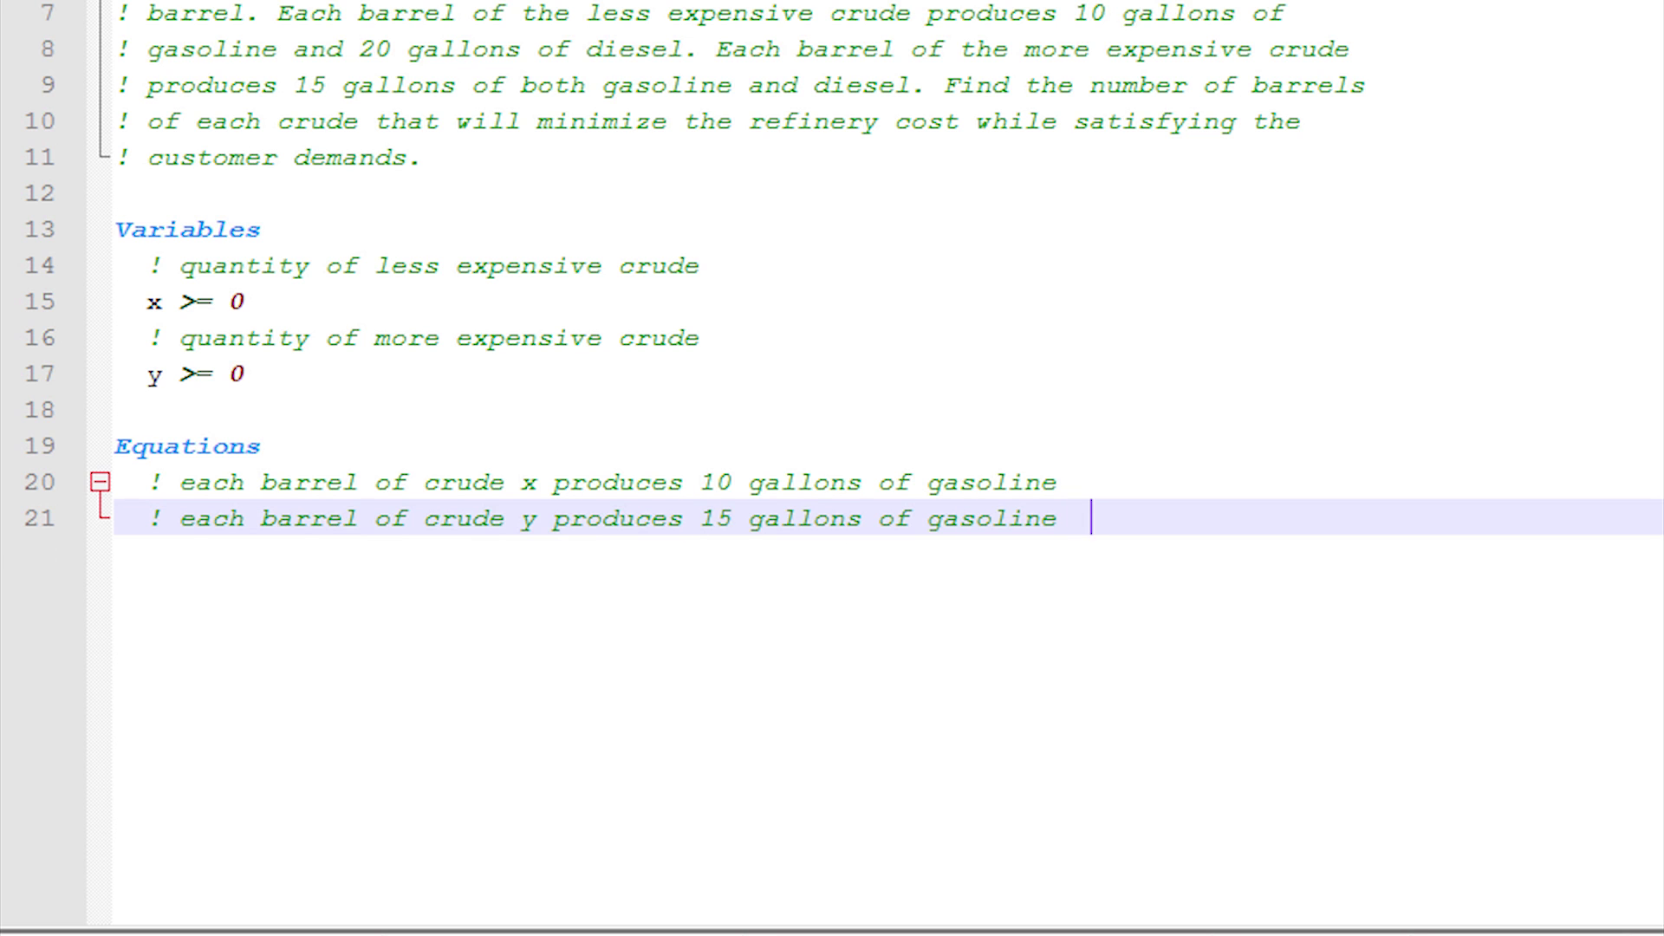
- Add the comment "! produce at least 100 gallons of gasoline" and the constraint 10*x + 15*y >= 100
key("Return")
type("! produce at least 100 gallons of gasoline")
key("Return")
type("10*x + 15*y >= 100")
- After a blank line, add comments that each barrel of crude x produces 20 gallons of diesel and crude y produces 15 gallons
key("Return")
key("Return")
type("! each barrel of c")
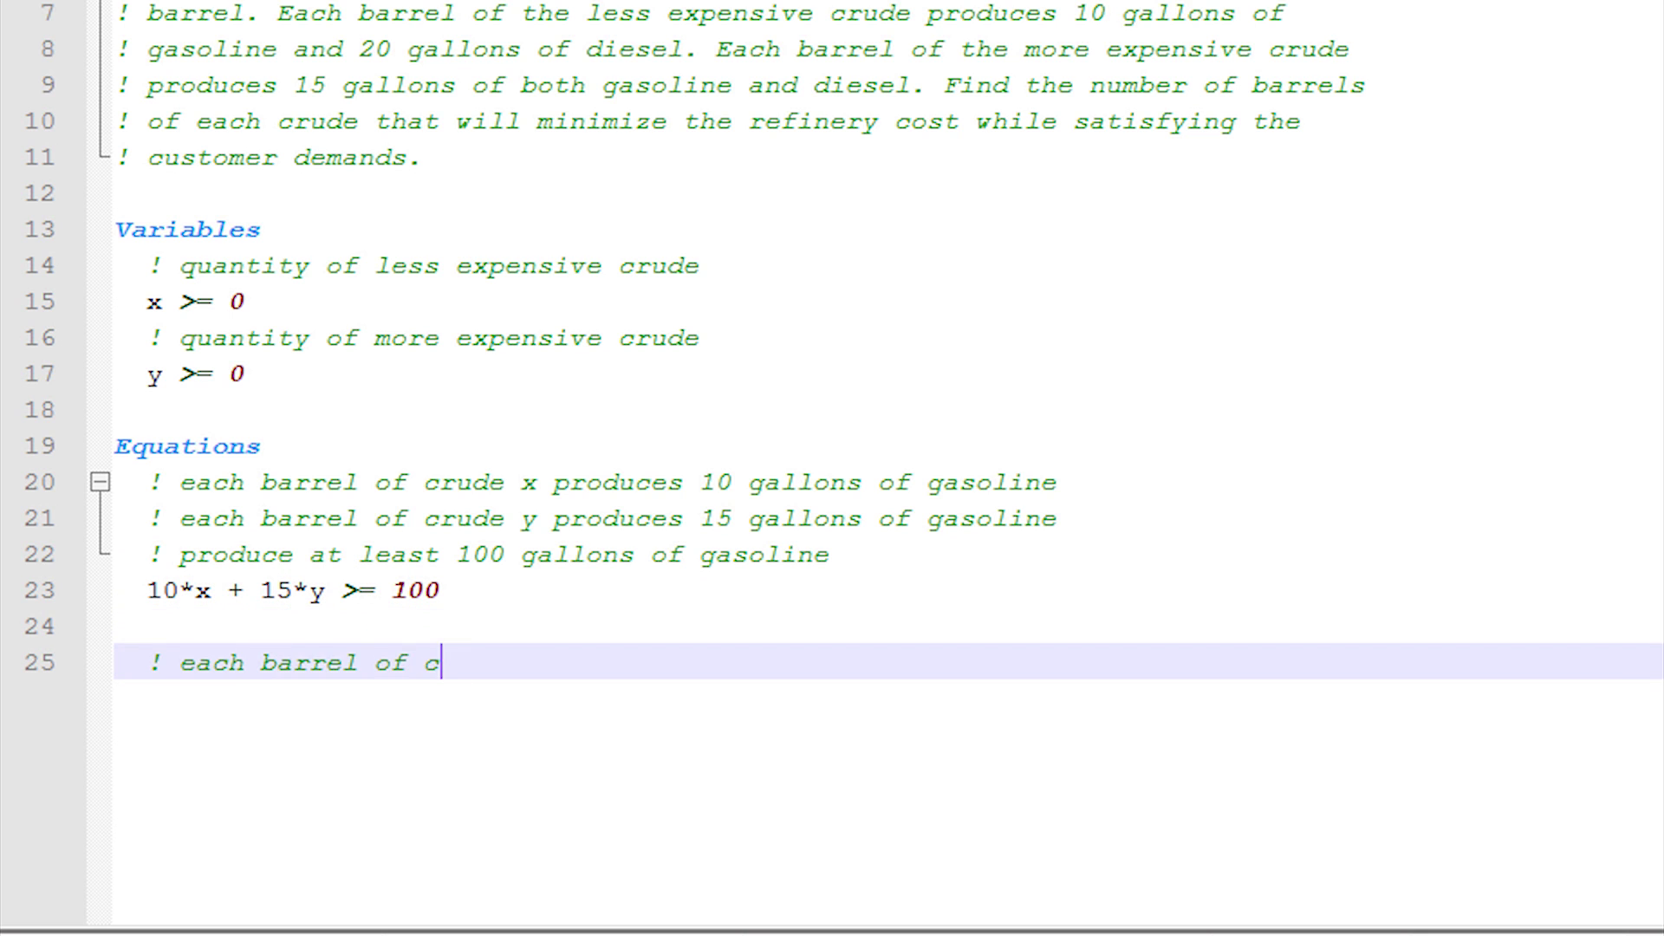
type("rude x produces 20 gallons of diesel")
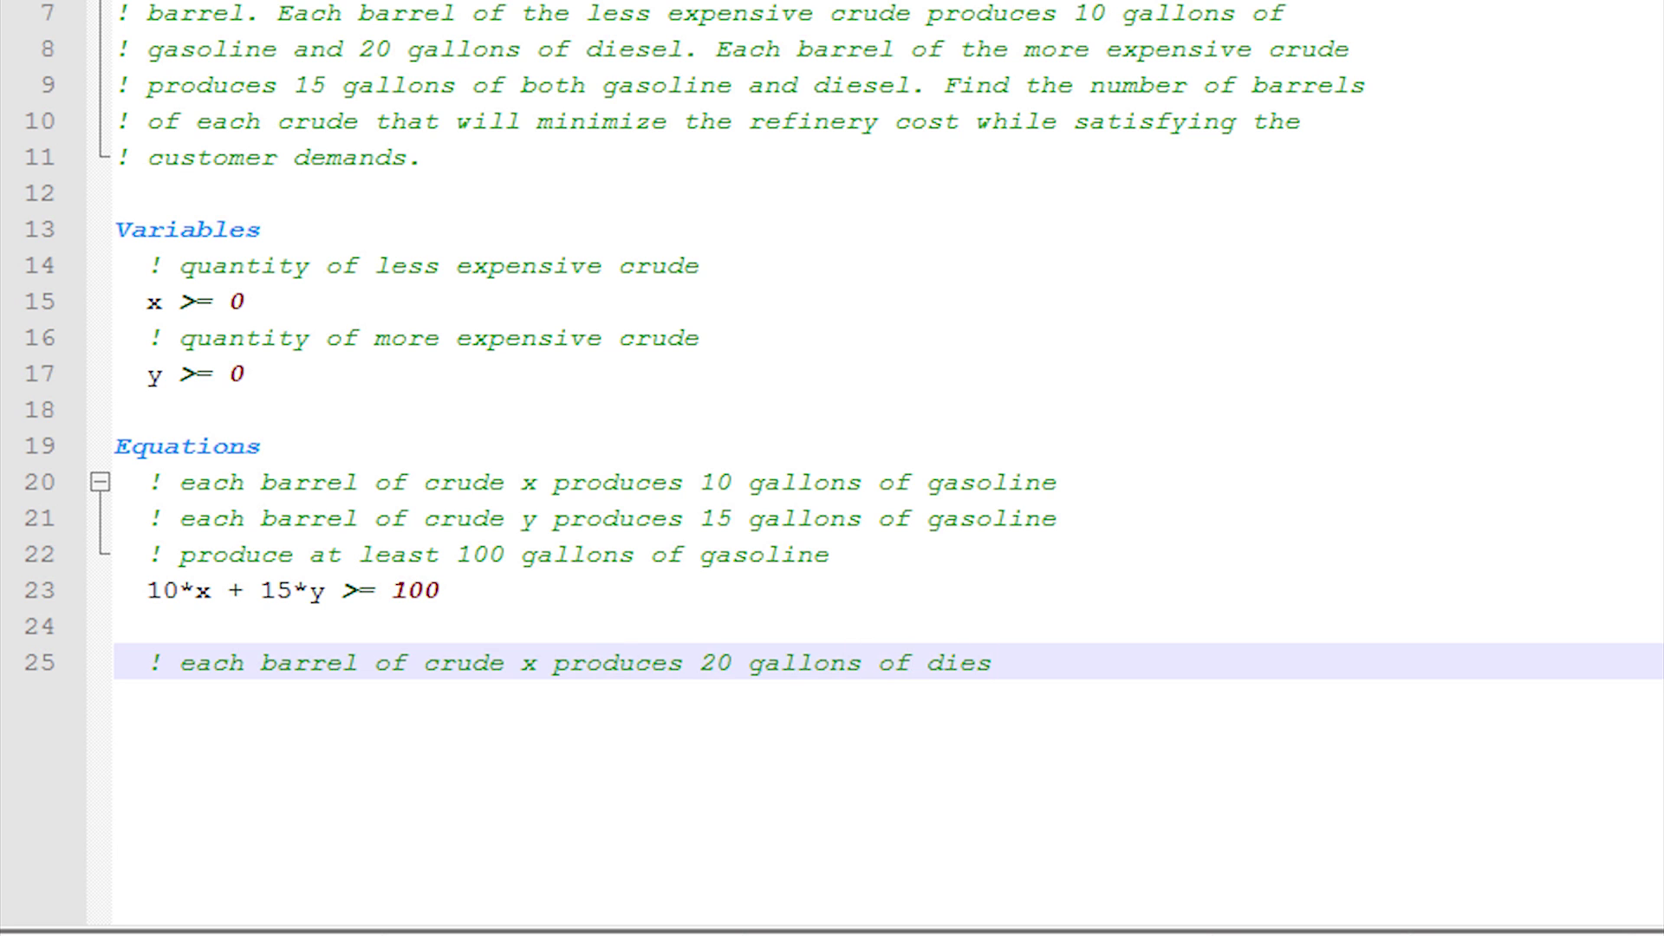
key("Return")
type("! each barrel of crude y produces 15 gallons of diesel")
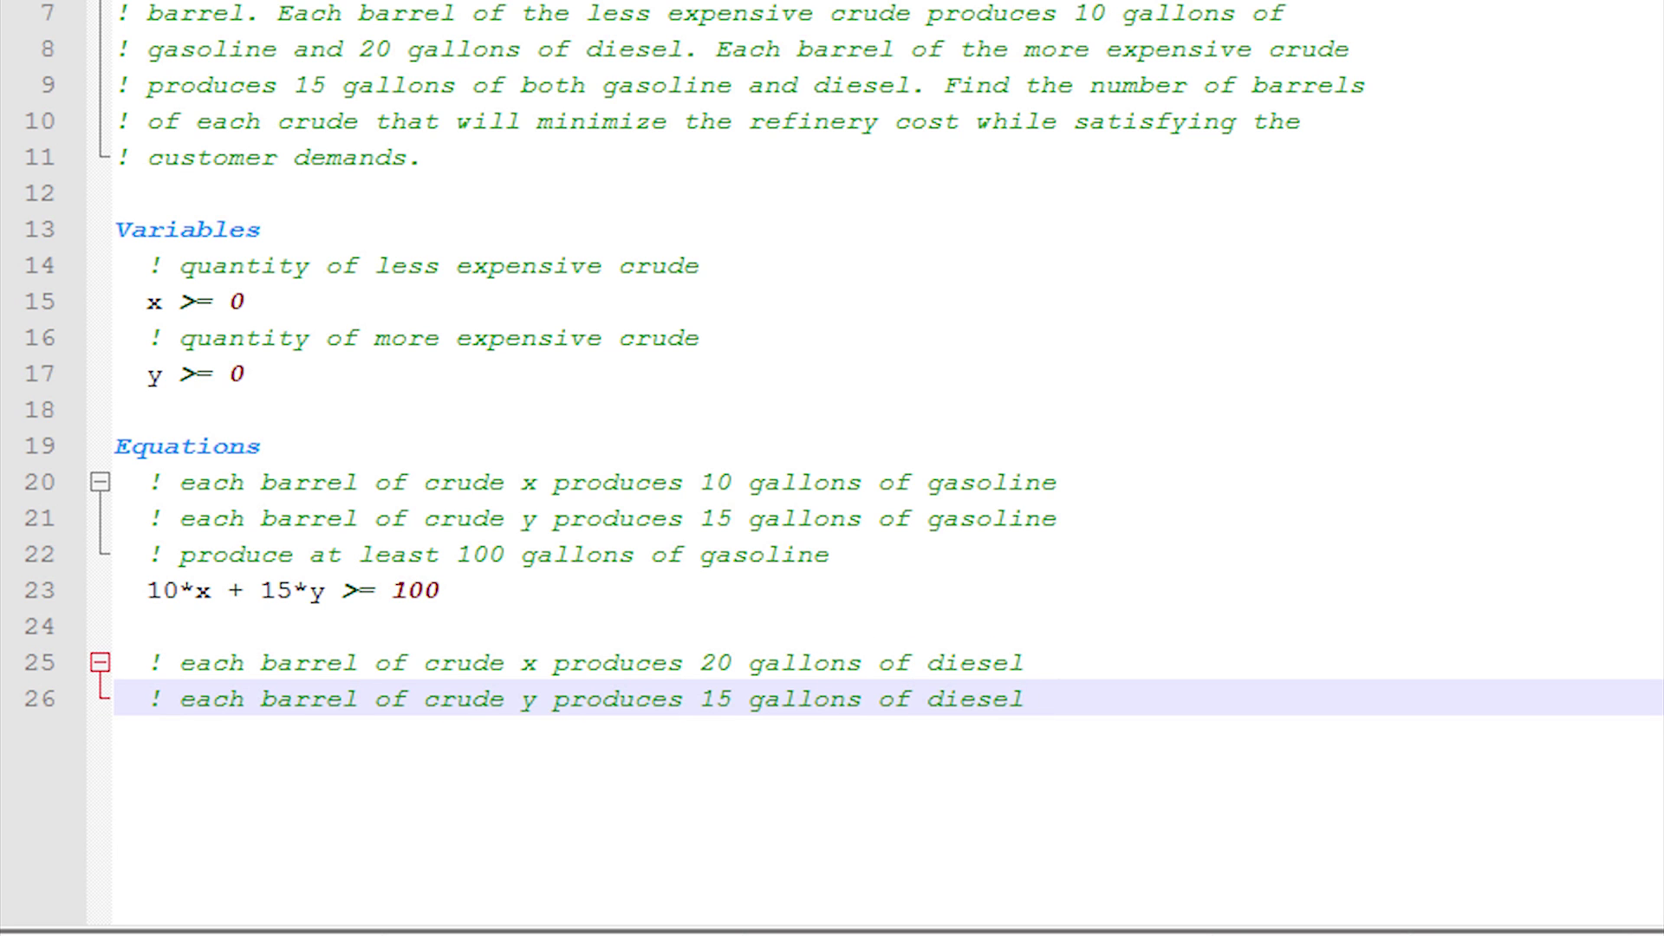
- Add the comment "! produce at least 160 gallons of diesel" and the constraint 20*x + 15*y >= 160
key("Return")
type("! produce at least")
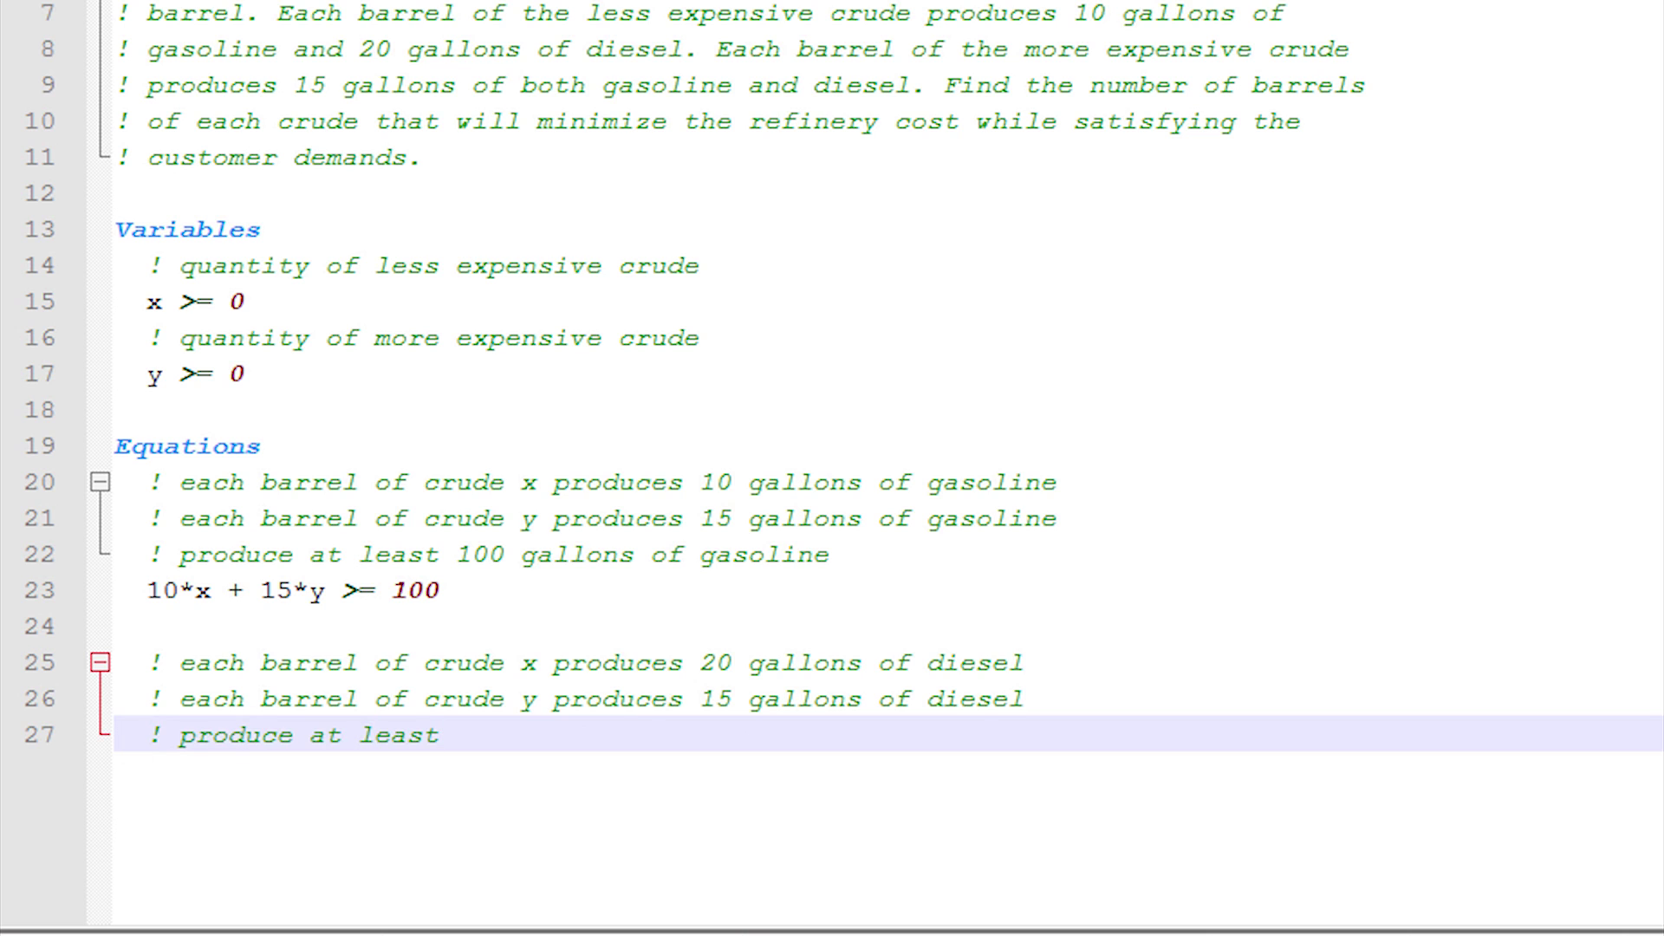
type(" 160 gallons of diesel")
key("Return")
type("2")
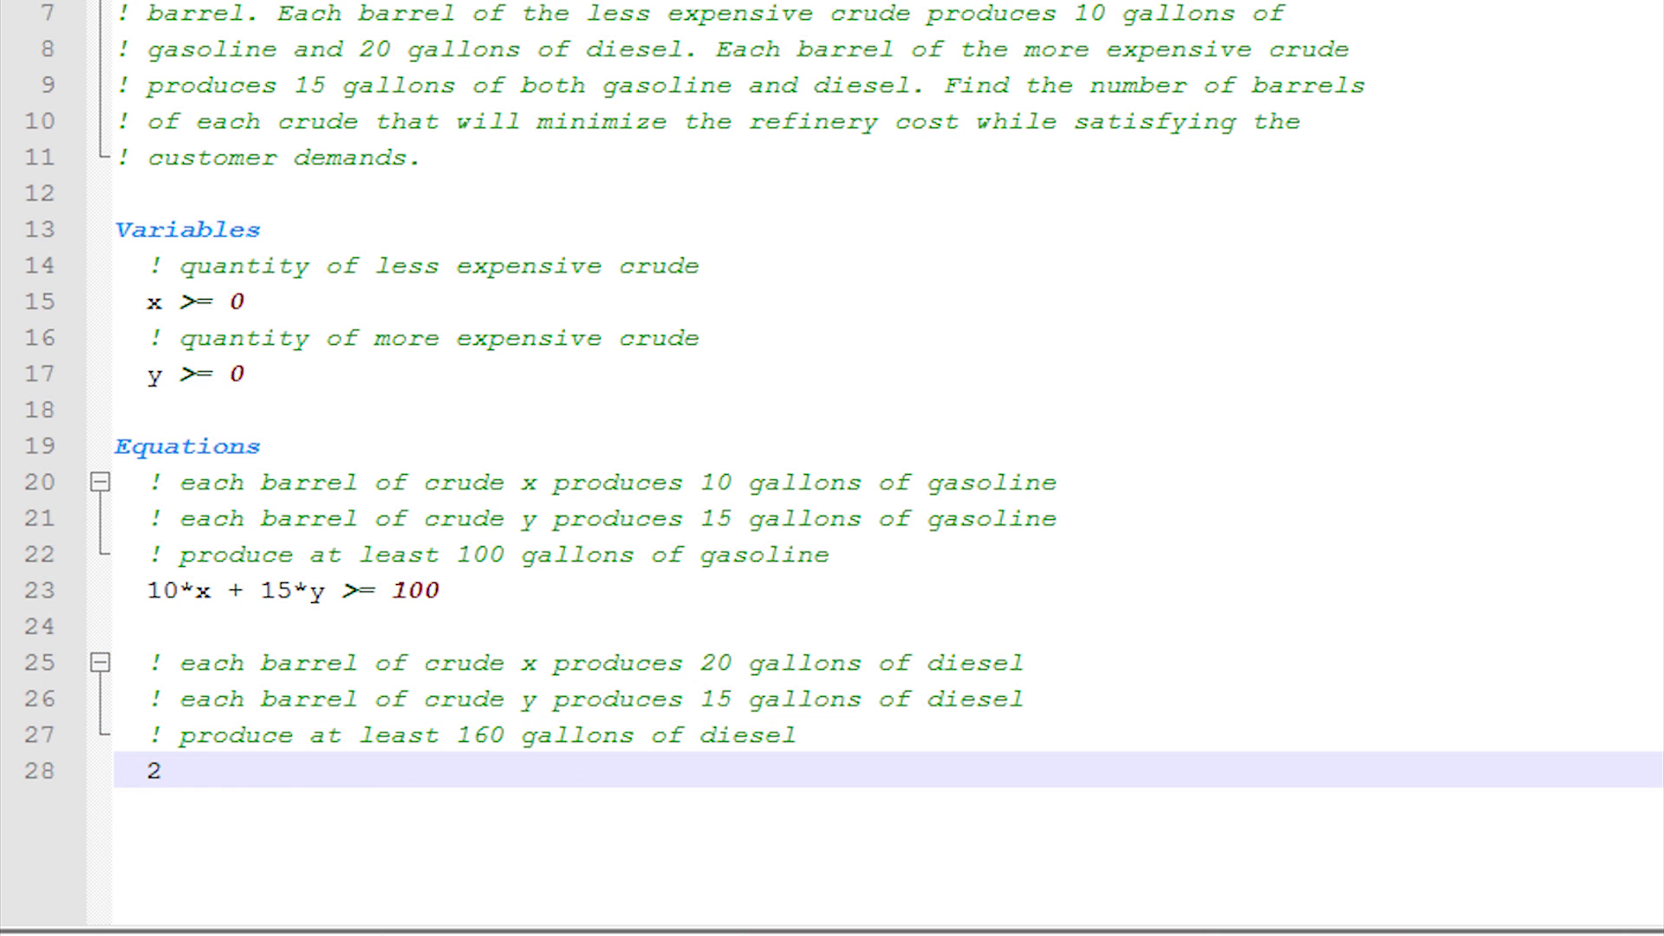
type("0*x + 15*y  >= 160")
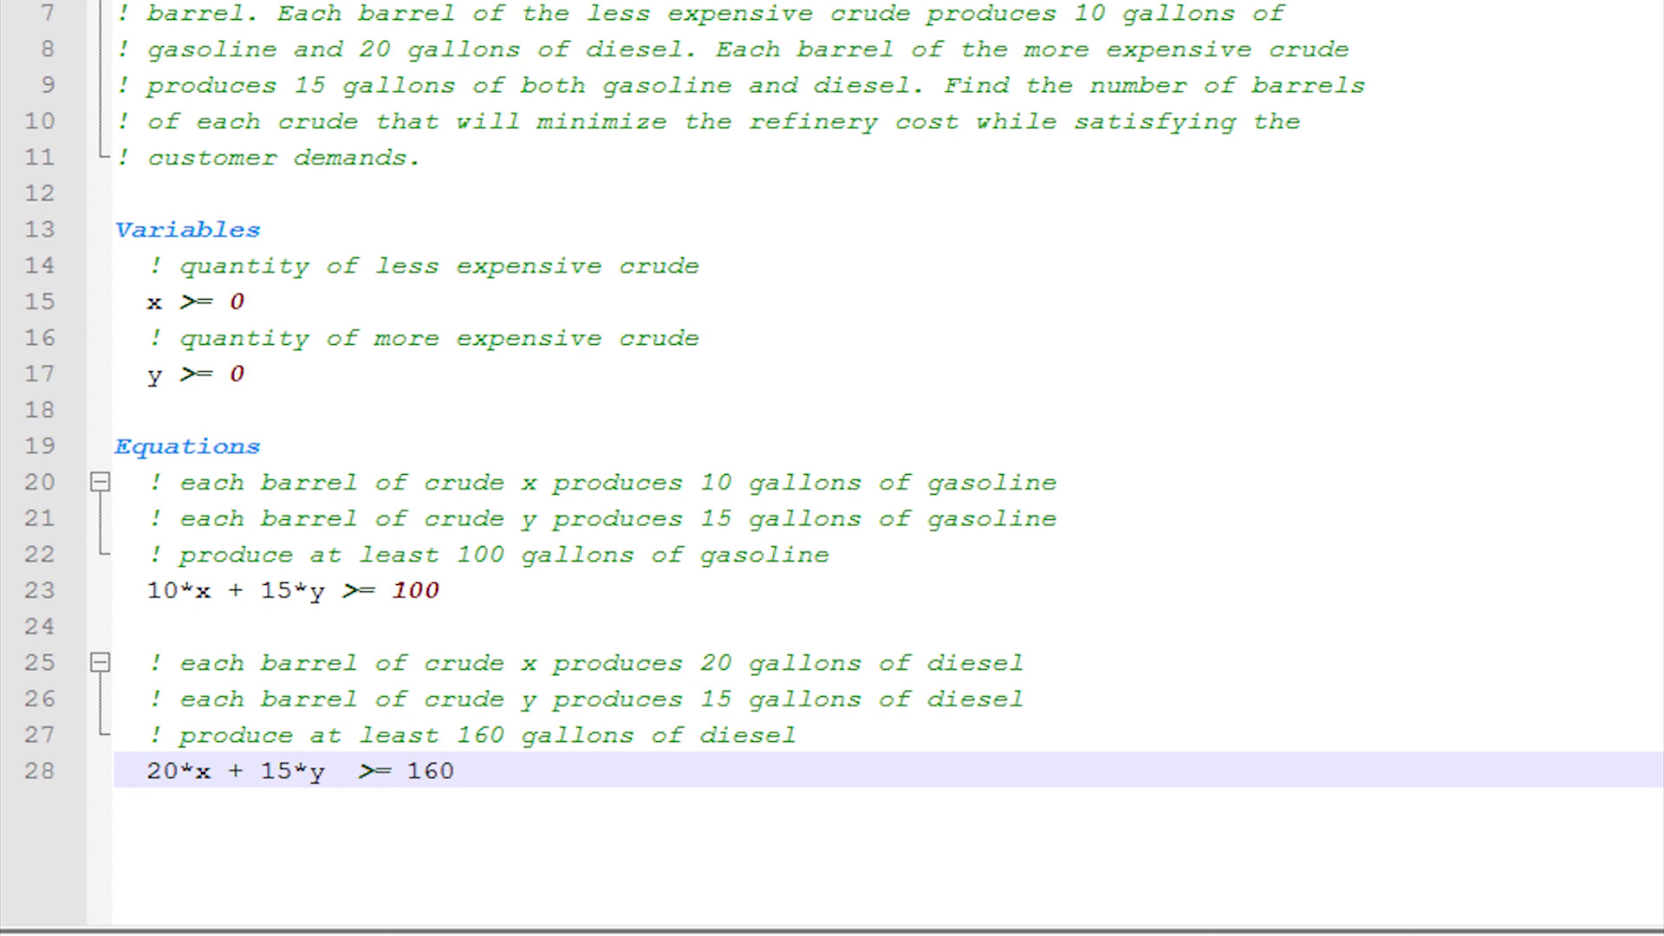
- Add the objective minimize 80*x + 95*y, preceded by comments on meeting demand at minimum cost and on crude costs of $80 and $95 USD
key("Return")
key("Return")
type("! minimize the cost of crude to meet demand")
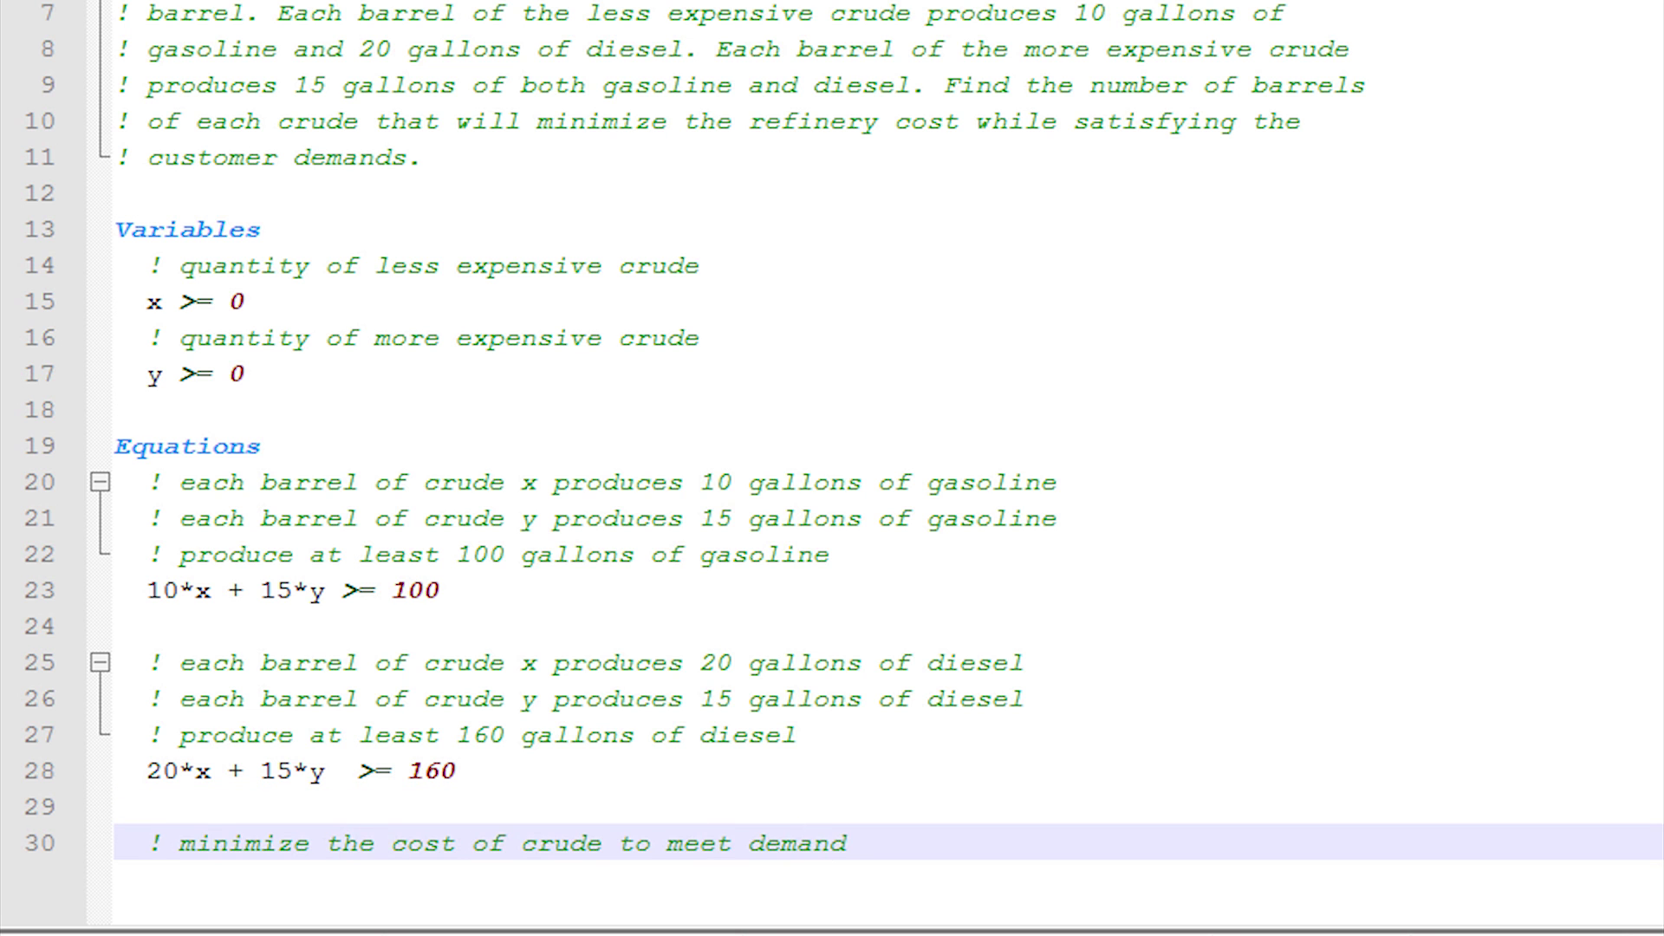
key("Return")
type("! cost of crude x is $80  USD")
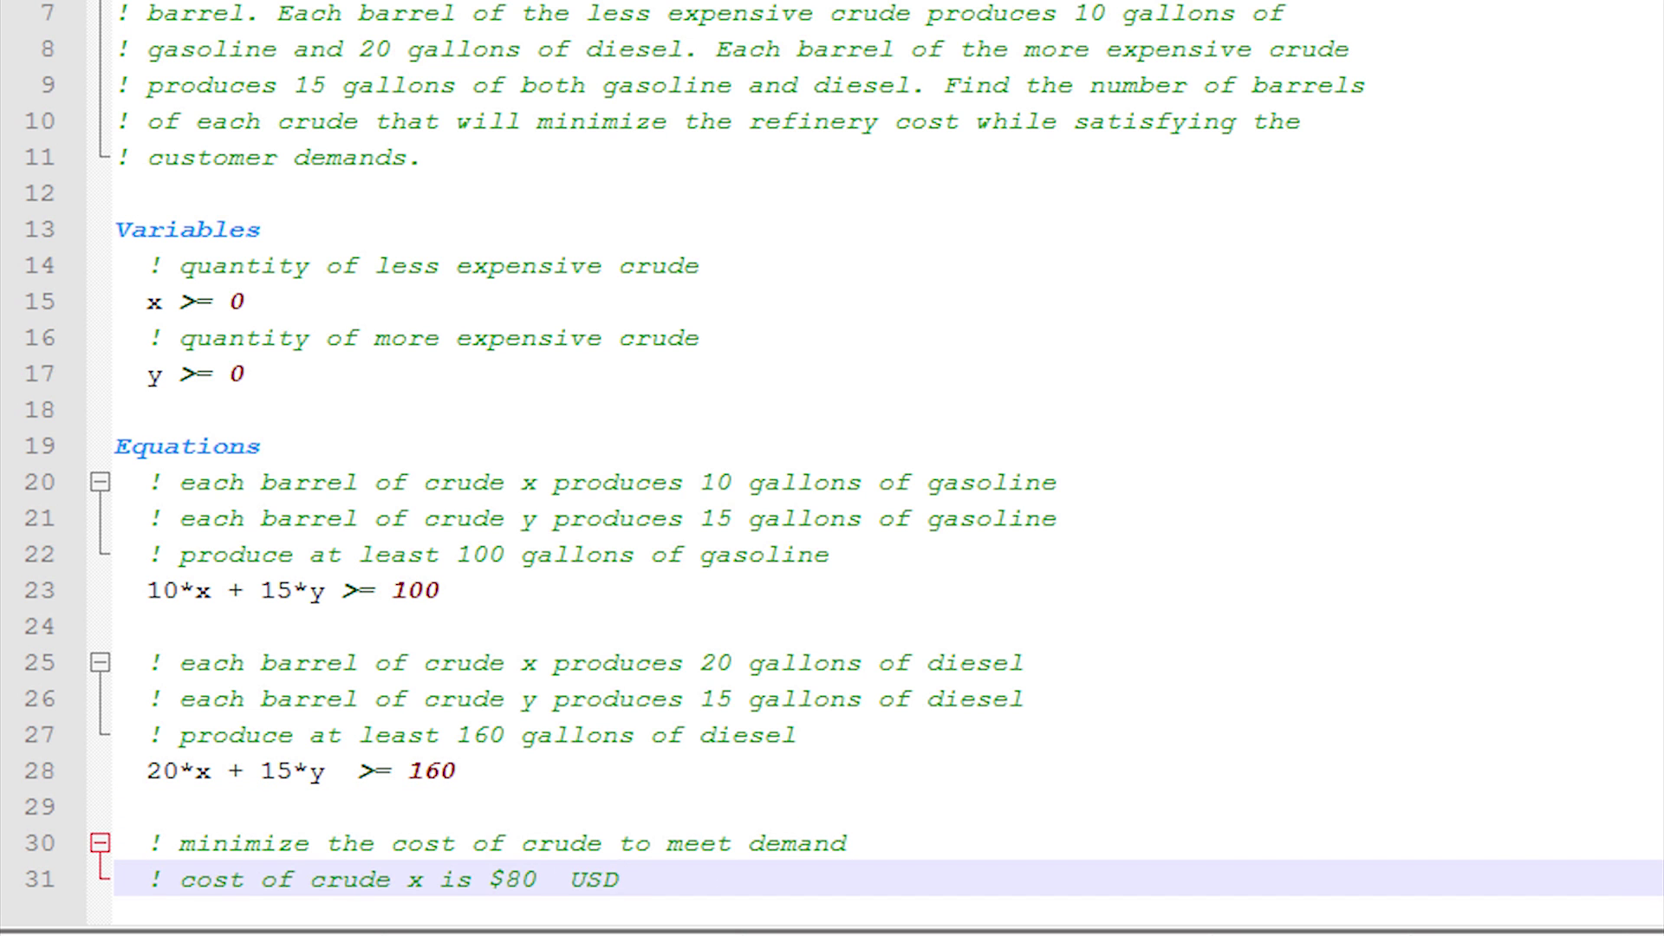
key("Return")
type("! cost of crude y is $95 USD")
key("Return")
type("minimize 80*x + 95*")
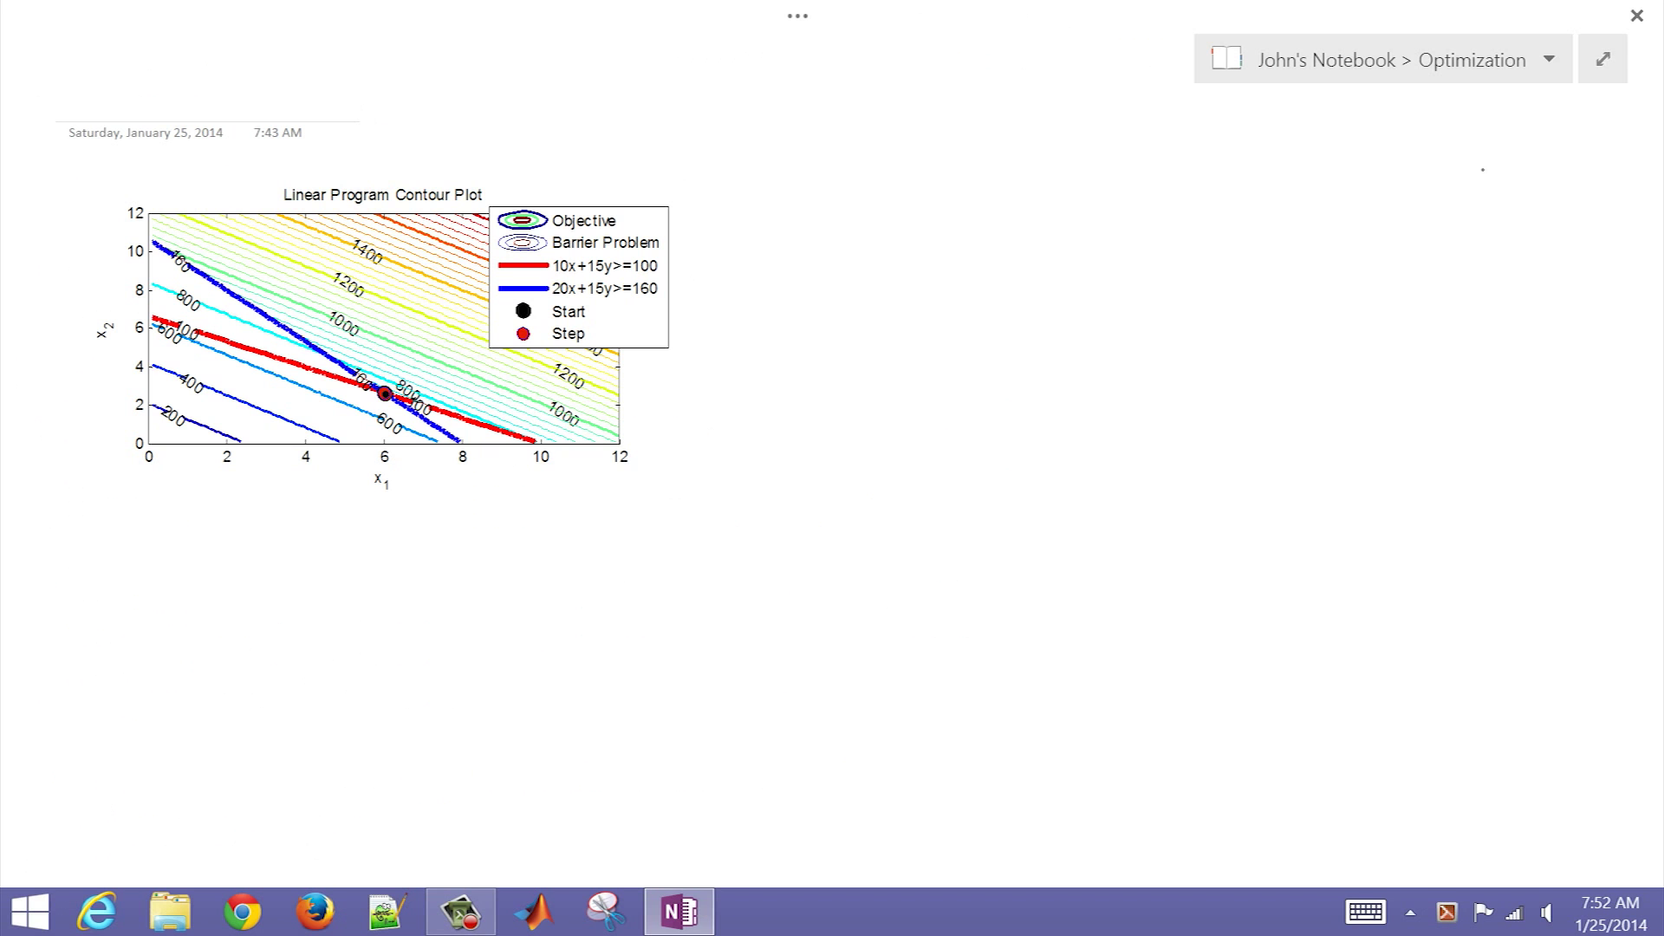
- In OneNote, handwrite the title "Mixed Integer Linear Programming" above the contour plot
left_click_drag(80, 111, 118, 105)
mouse_move(132, 81)
left_mouse_down()
mouse_move(132, 105)
mouse_move(164, 108)
left_mouse_up()
left_click_drag(213, 62, 213, 108)
left_click_drag(278, 59, 274, 113)
mouse_move(341, 60)
left_mouse_down()
mouse_move(345, 108)
mouse_move(379, 124)
left_mouse_up()
left_click_drag(424, 88, 518, 109)
left_click_drag(524, 86, 572, 102)
left_click_drag(577, 92, 600, 97)
left_click_drag(689, 58, 720, 82)
left_click_drag(724, 97, 768, 122)
mouse_move(776, 103)
left_mouse_down()
mouse_move(806, 87)
mouse_move(845, 103)
left_mouse_up()
left_click_drag(849, 102, 939, 103)
left_click_drag(944, 95, 962, 121)
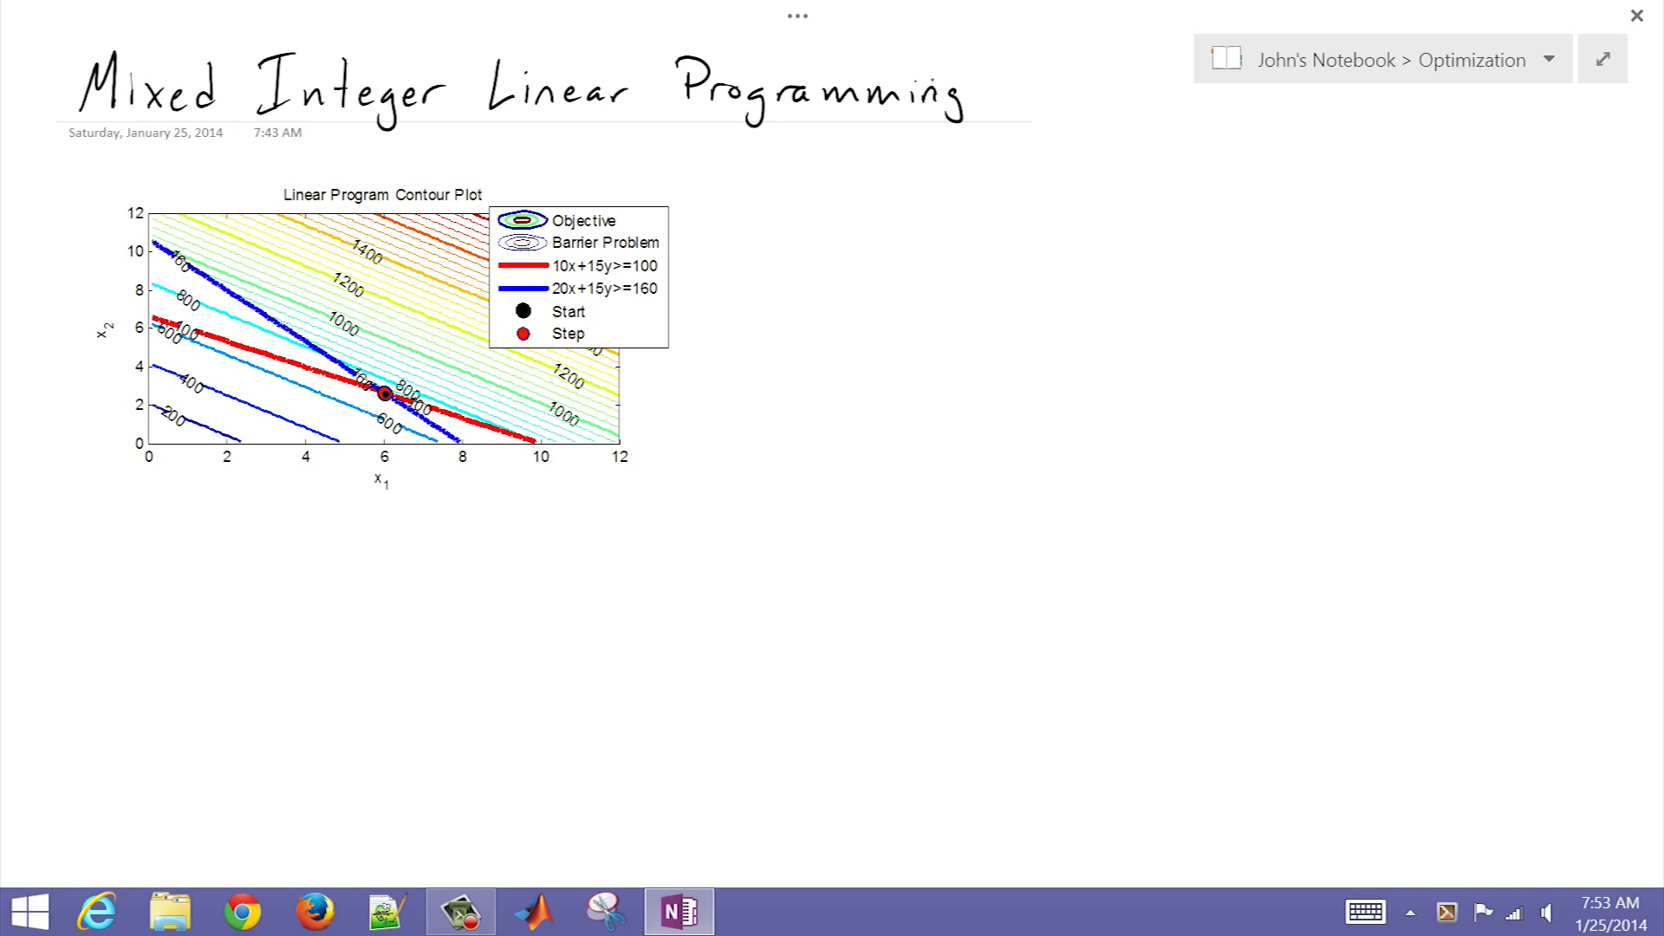
- Circle the point where the two constraint lines cross on the plot and label it "Optimal Solution" with a leader line
left_click_drag(381, 378, 482, 487)
left_click_drag(512, 492, 537, 544)
left_click_drag(562, 491, 565, 522)
left_click_drag(577, 508, 642, 524)
mouse_move(704, 496)
left_mouse_down()
mouse_move(690, 520)
mouse_move(714, 513)
left_mouse_up()
left_click_drag(743, 490, 737, 520)
left_click_drag(748, 507, 763, 520)
left_click_drag(777, 488, 774, 520)
left_click_drag(768, 501, 787, 499)
left_click_drag(796, 503, 795, 518)
left_click_drag(796, 494, 797, 495)
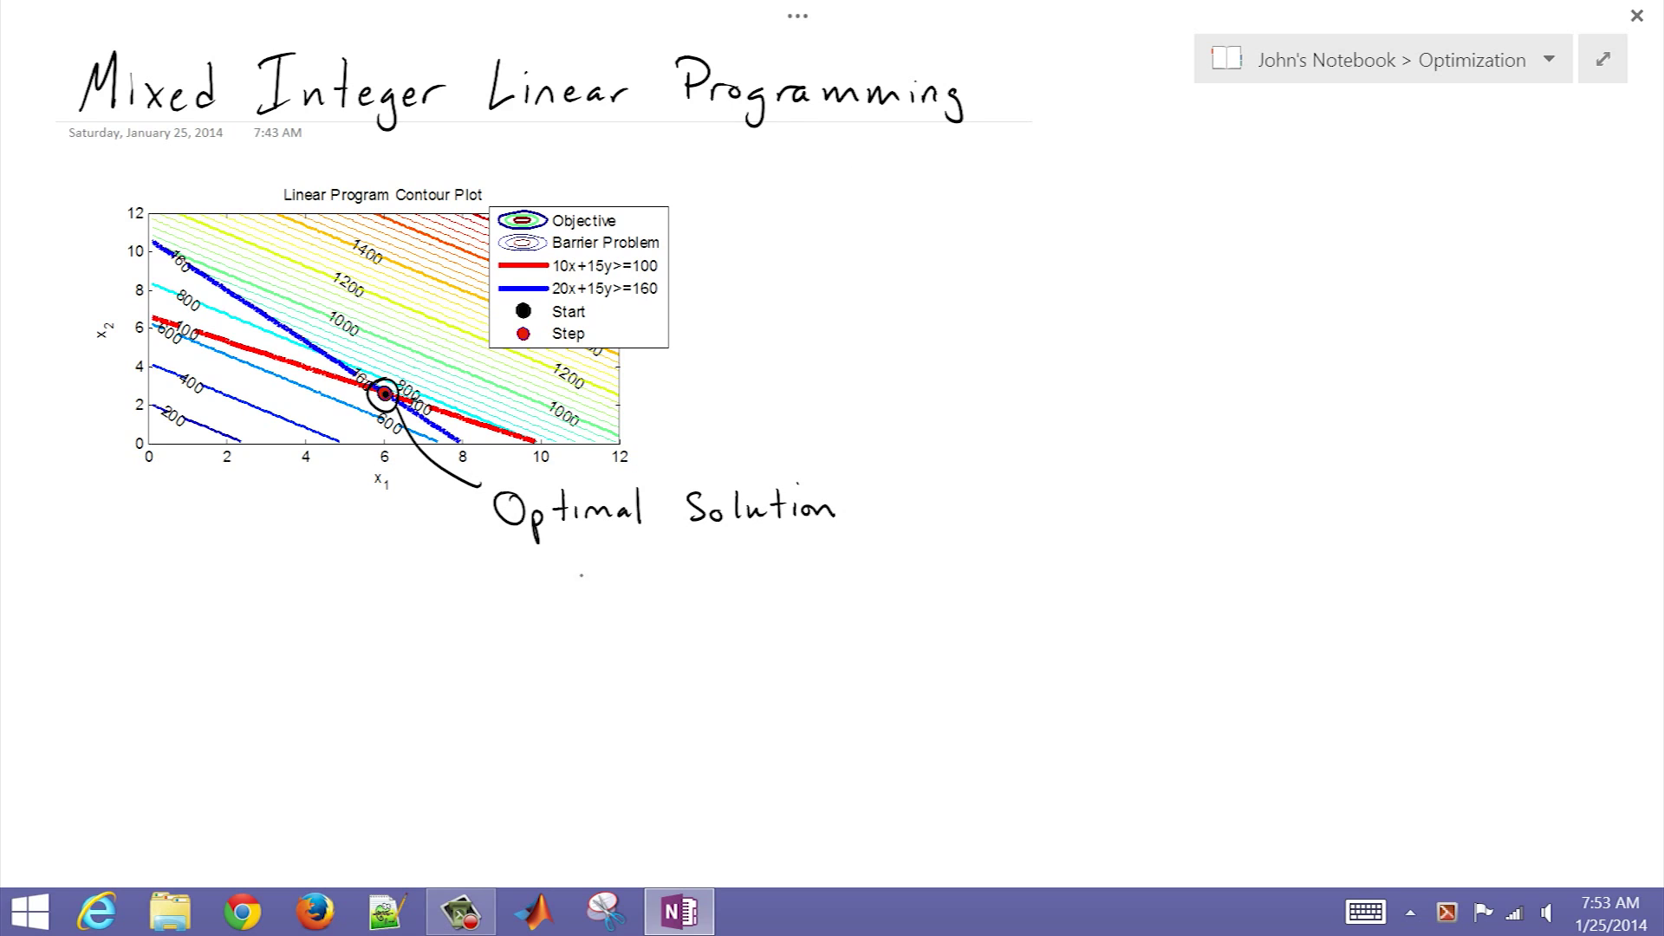
- Handwrite the solution values x1 = 6 and x2 = 2.67 below the contour plot
left_click_drag(656, 586, 669, 586)
left_click_drag(709, 562, 699, 586)
mouse_move(583, 633)
left_mouse_down()
mouse_move(607, 661)
mouse_move(583, 661)
left_mouse_up()
left_click_drag(617, 652, 631, 666)
left_click_drag(699, 631, 744, 652)
left_click_drag(770, 626, 780, 647)
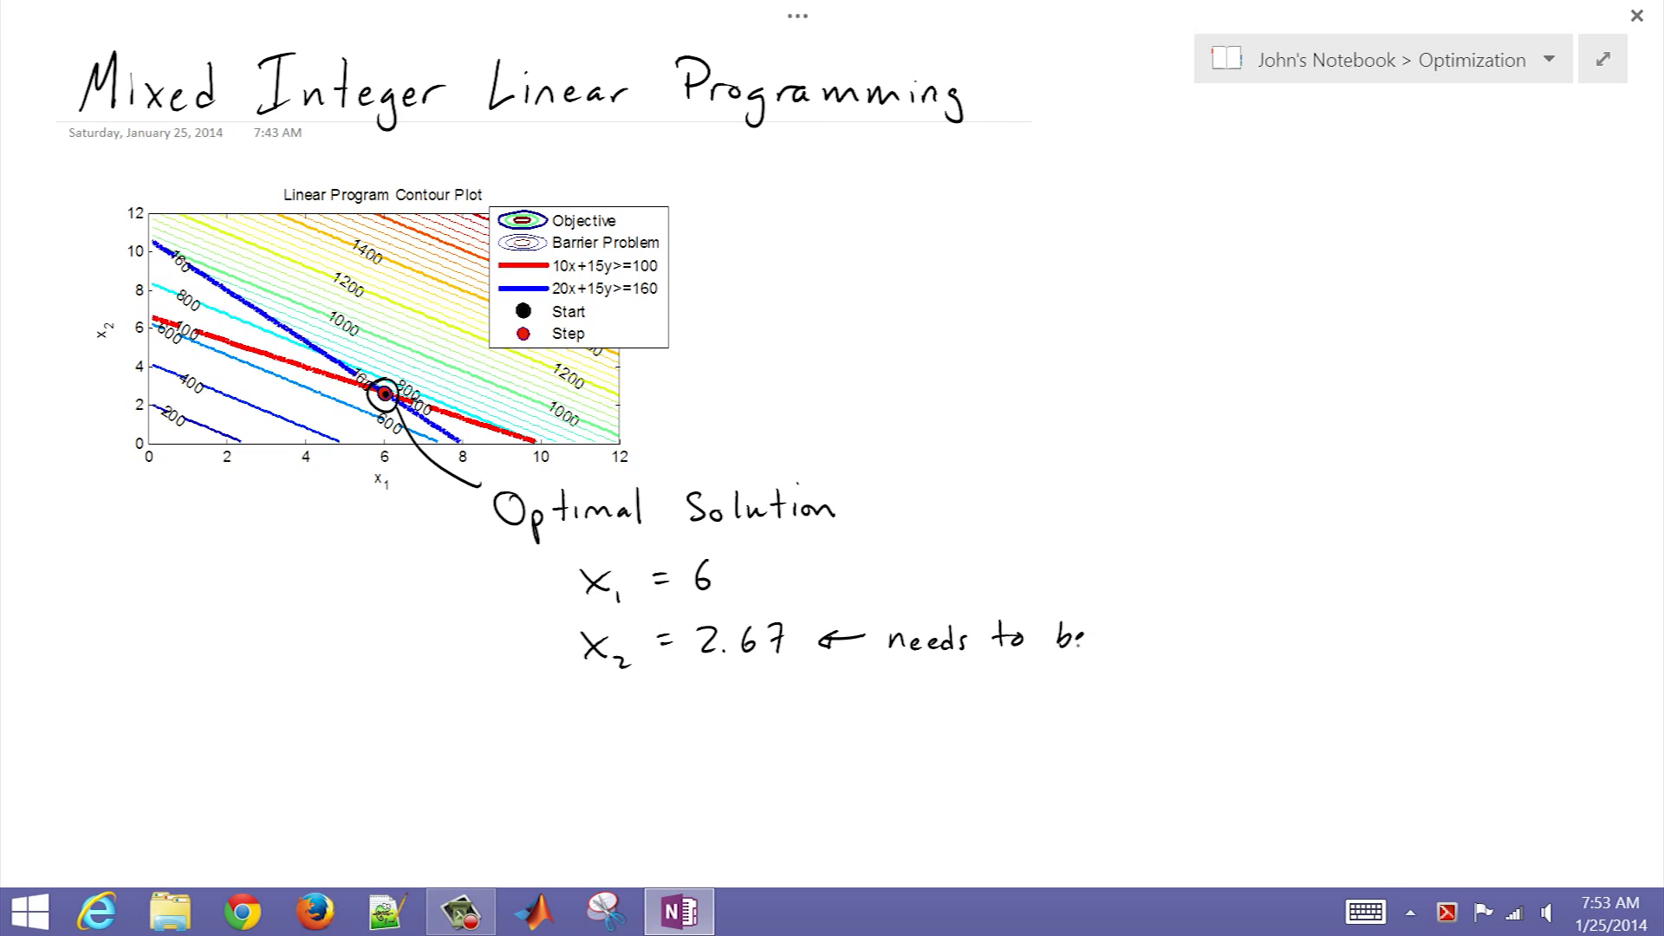
- Handwrite "needs to be an integer solution" beside x2 = 2.67, with the examples 2, 3, 4, 5... beneath
left_click_drag(1196, 646, 1213, 641)
left_click_drag(1221, 623, 1222, 646)
left_click_drag(1215, 632, 1228, 631)
left_click_drag(1229, 640, 1242, 643)
left_click_drag(1259, 631, 1248, 657)
left_click_drag(1265, 633, 1279, 626)
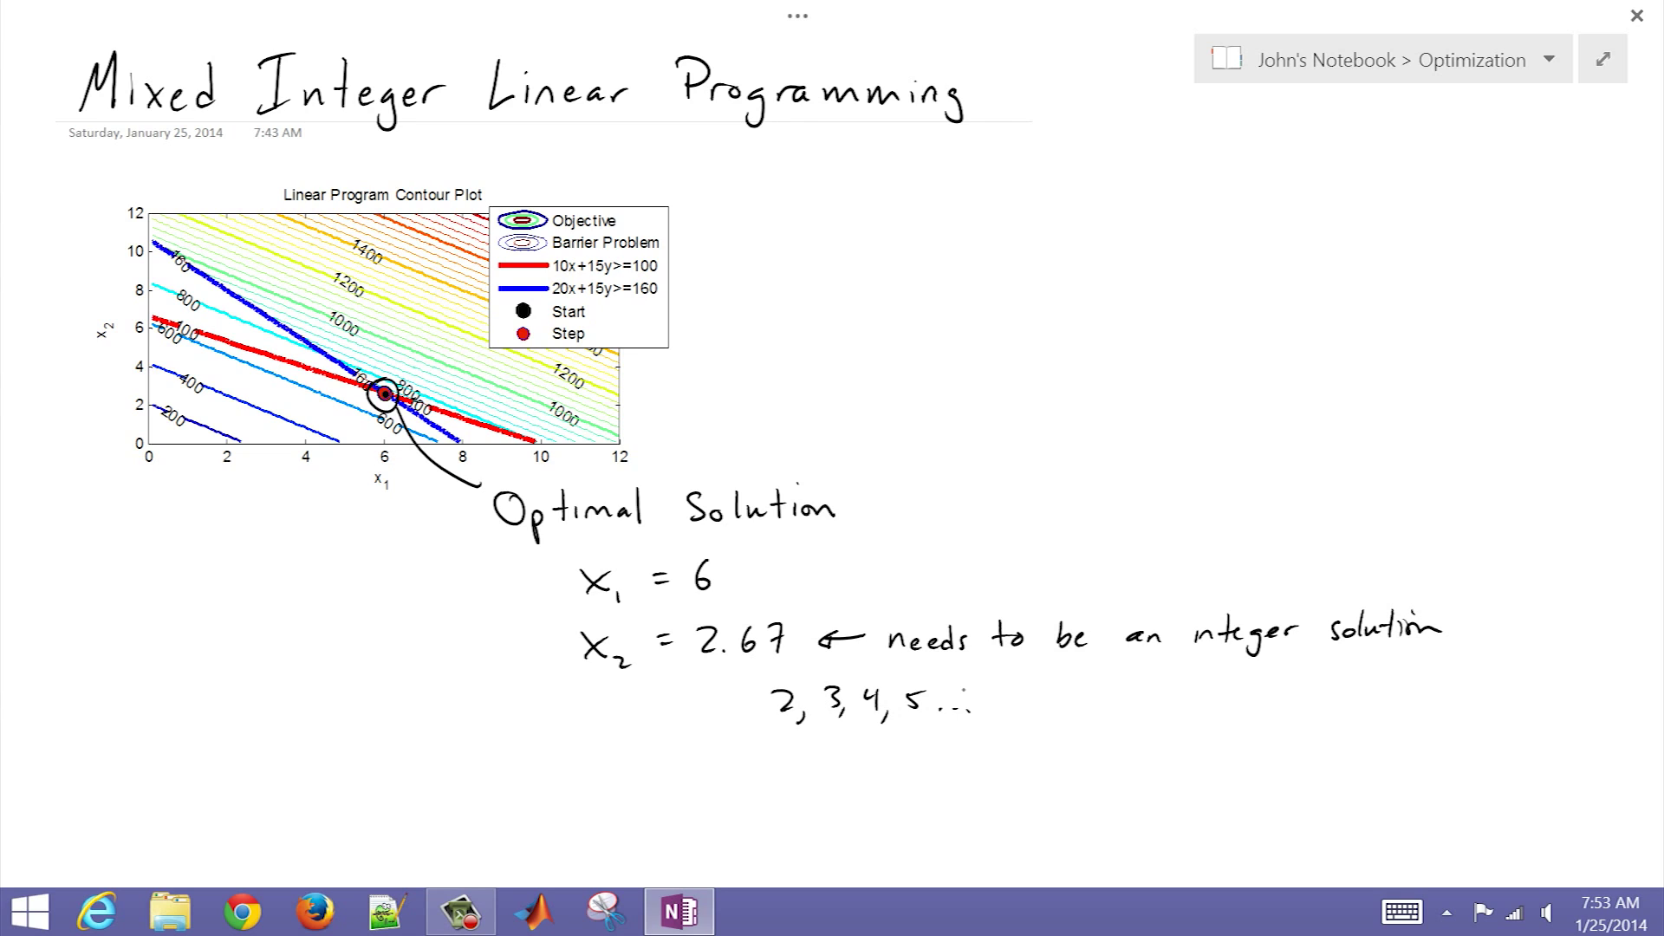
- Erase the optimal and integer solution notes, and handwrite the methods "Exhaustive Search", "Branch & Bound" and "Outer Approximation" beside the plot
mouse_move(381, 394)
left_mouse_down()
mouse_move(554, 512)
mouse_move(810, 757)
mouse_move(901, 681)
mouse_move(1435, 607)
left_mouse_up()
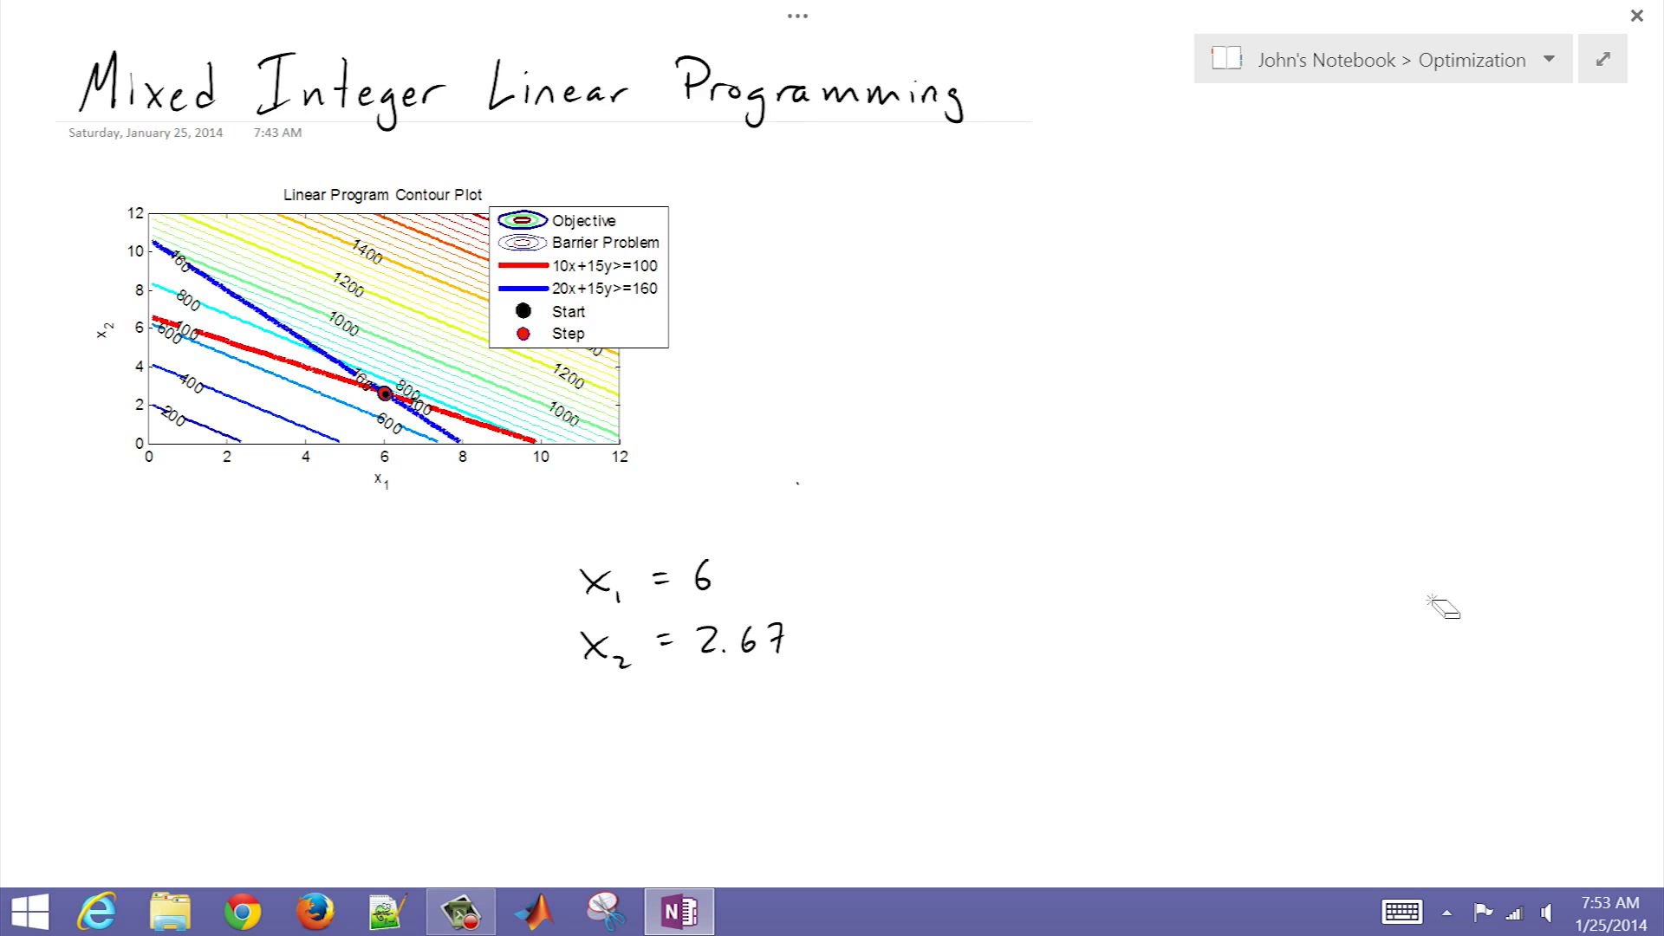
left_click_drag(913, 464, 915, 505)
left_click_drag(909, 466, 917, 505)
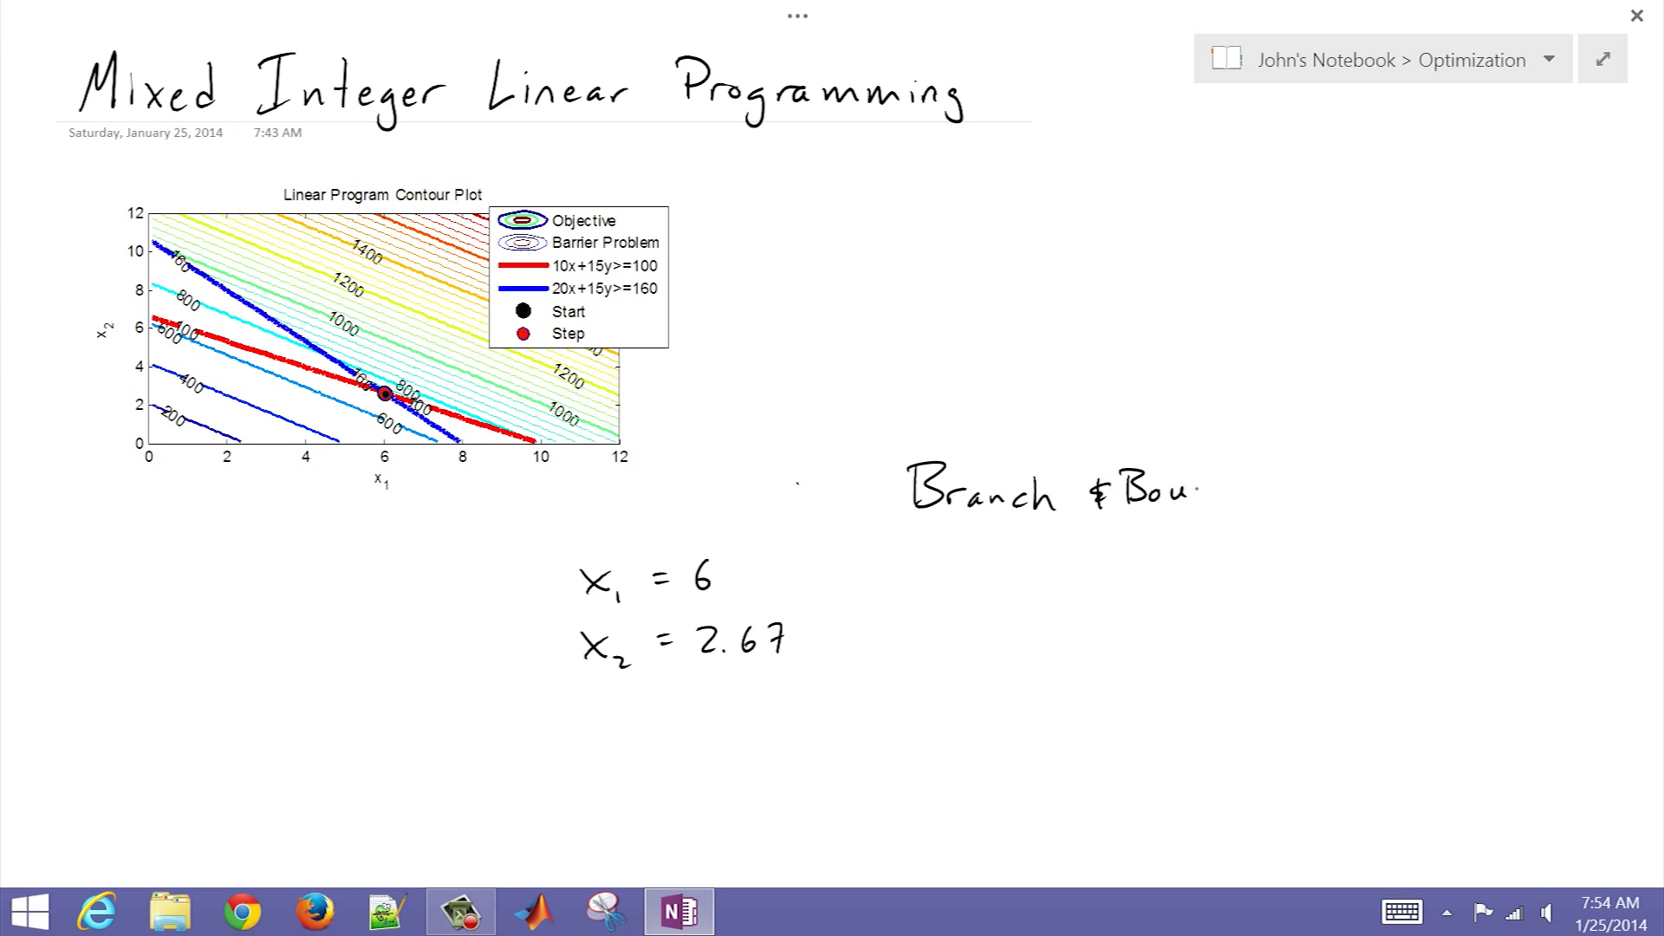
left_click_drag(993, 557, 1005, 564)
left_click_drag(1010, 564, 1023, 549)
left_click_drag(1052, 562, 1072, 560)
left_click_drag(1077, 548, 1079, 585)
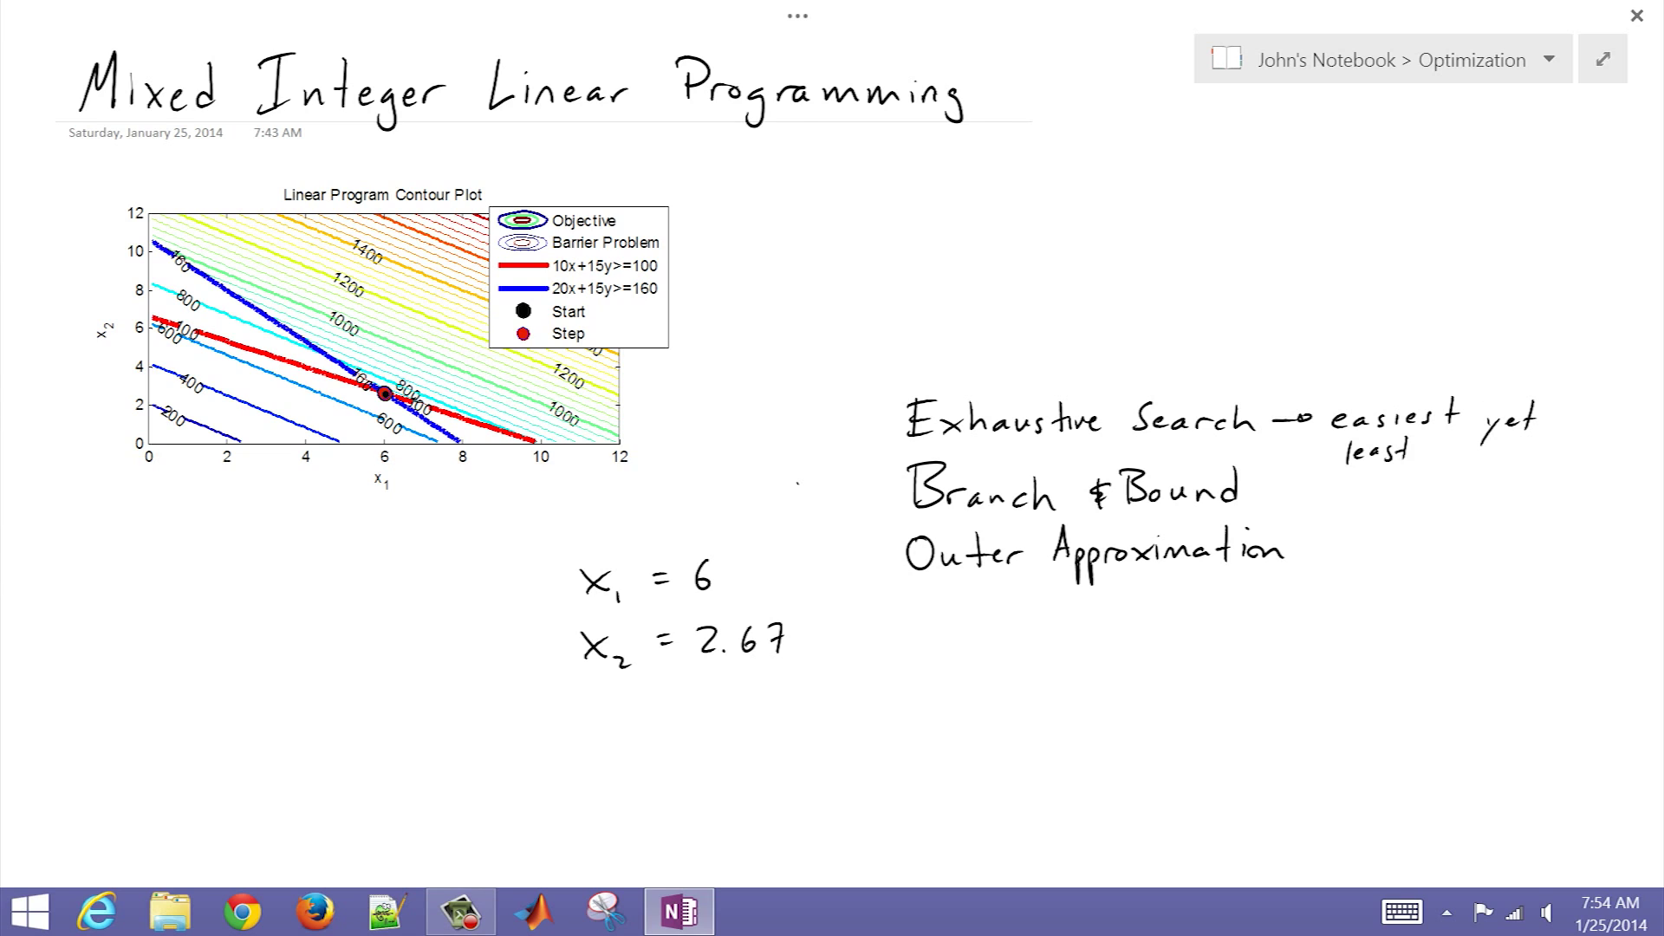
- Finish the "easiest yet least" remark beside Exhaustive Search and draw an arrow from that method to the contour plot
left_click_drag(1566, 448, 1582, 444)
mouse_move(872, 418)
left_mouse_down()
mouse_move(652, 397)
mouse_move(663, 413)
left_mouse_up()
- Circle the x1 and x2 axis labels on the plot and mark the solution at 6 on x1 and 2.67 on x2
scroll(696, 468, "up", 5)
scroll(257, 200, "up", 3)
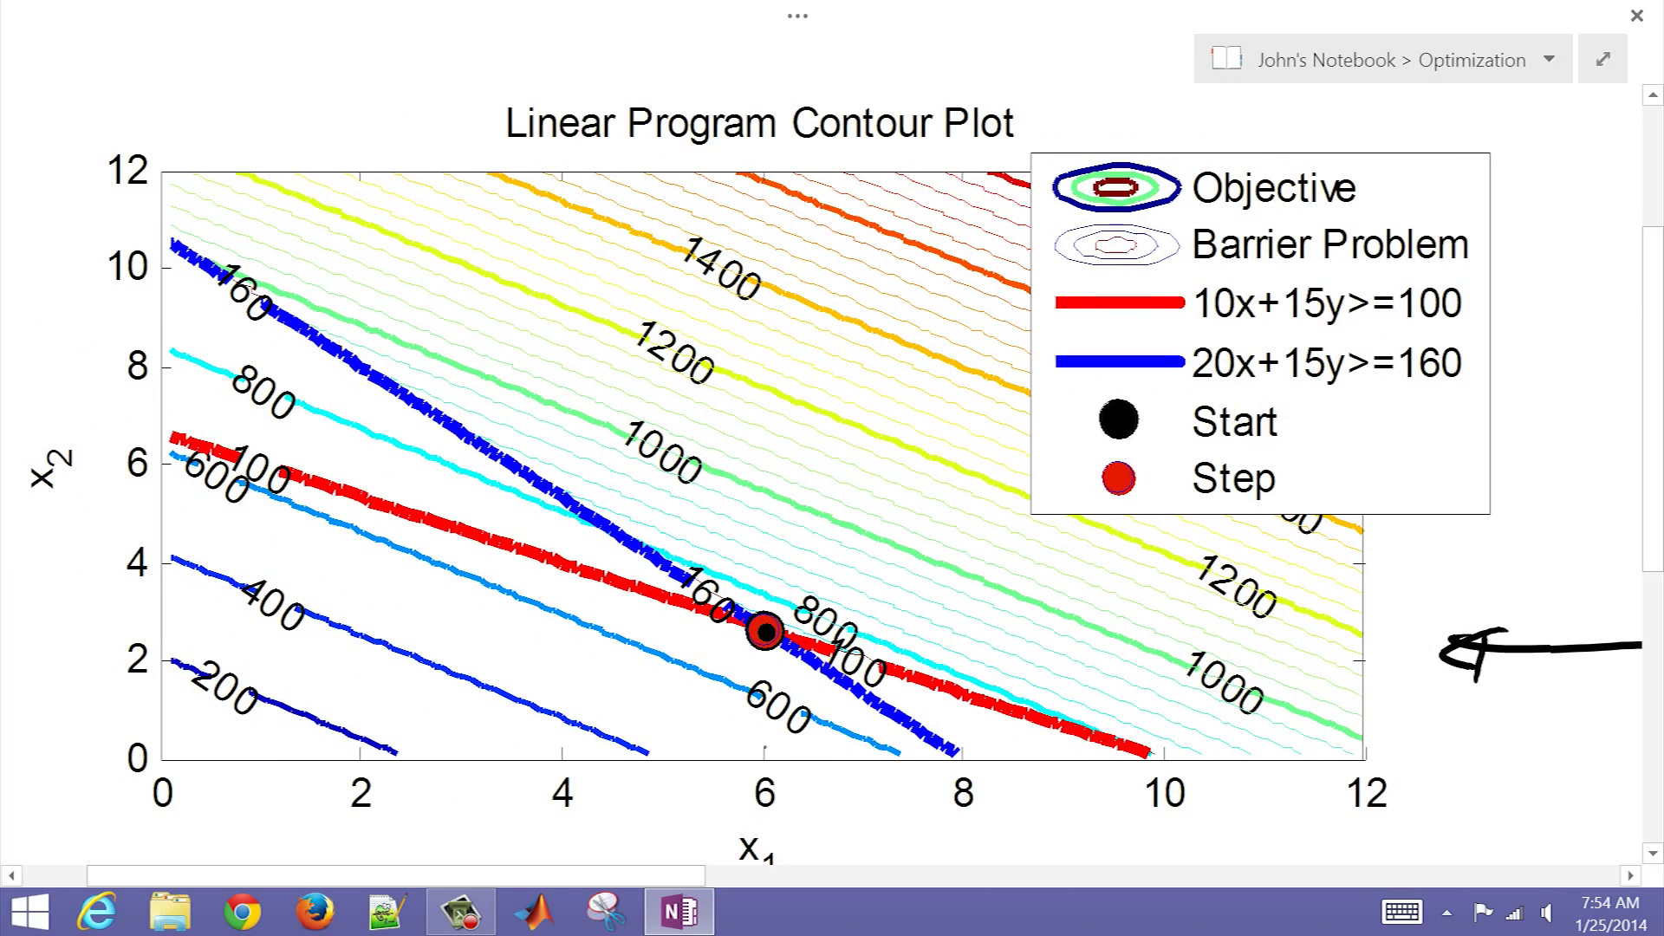
left_click_drag(763, 743, 762, 768)
left_click_drag(763, 815, 753, 820)
left_click_drag(37, 427, 65, 431)
left_click_drag(39, 613, 67, 631)
left_click(77, 619)
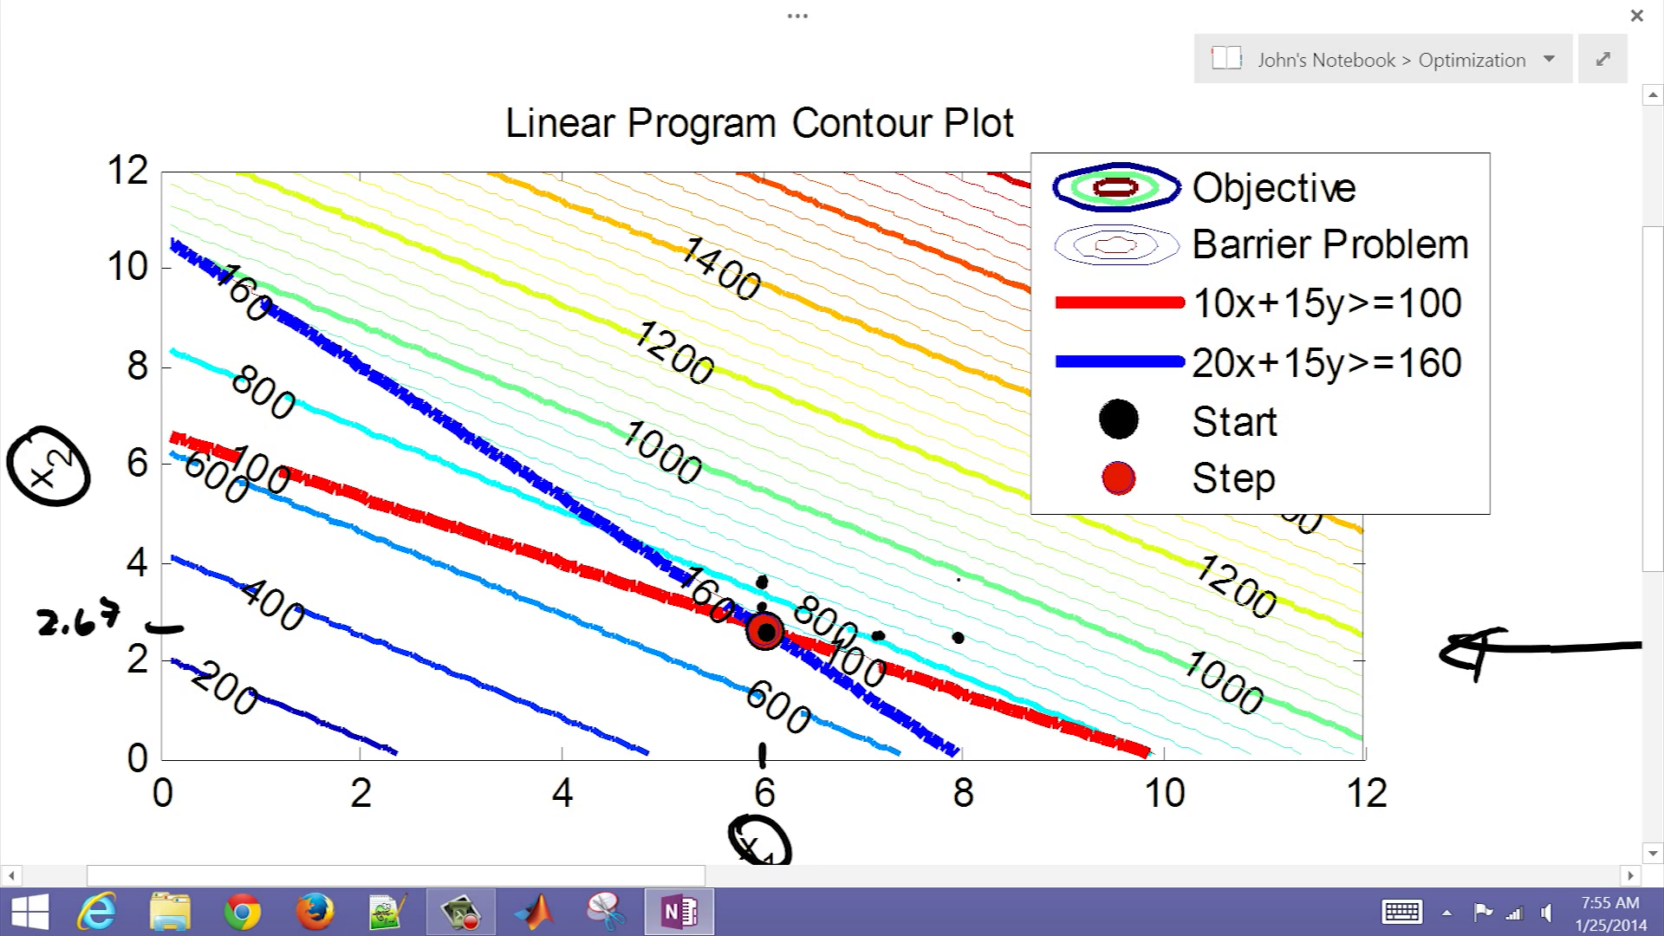
- Dot the candidate integer points near the optimum and annotate them with "evaluate objective function at every possible solution"
left_click(958, 533)
left_click_drag(978, 634, 1097, 650)
left_click_drag(1113, 661, 1176, 681)
left_click_drag(1189, 645, 1185, 688)
left_click_drag(1200, 682, 1219, 690)
scroll(822, 468, "down", 3)
left_click_drag(1065, 416, 1068, 418)
mouse_move(1090, 407)
left_mouse_down()
mouse_move(1087, 432)
mouse_move(1183, 468)
mouse_move(1314, 451)
mouse_move(1495, 540)
left_mouse_up()
mouse_move(1032, 520)
left_mouse_down()
mouse_move(1300, 598)
mouse_move(1533, 633)
left_mouse_up()
scroll(832, 468, "down", 1)
left_click_drag(997, 520, 1231, 580)
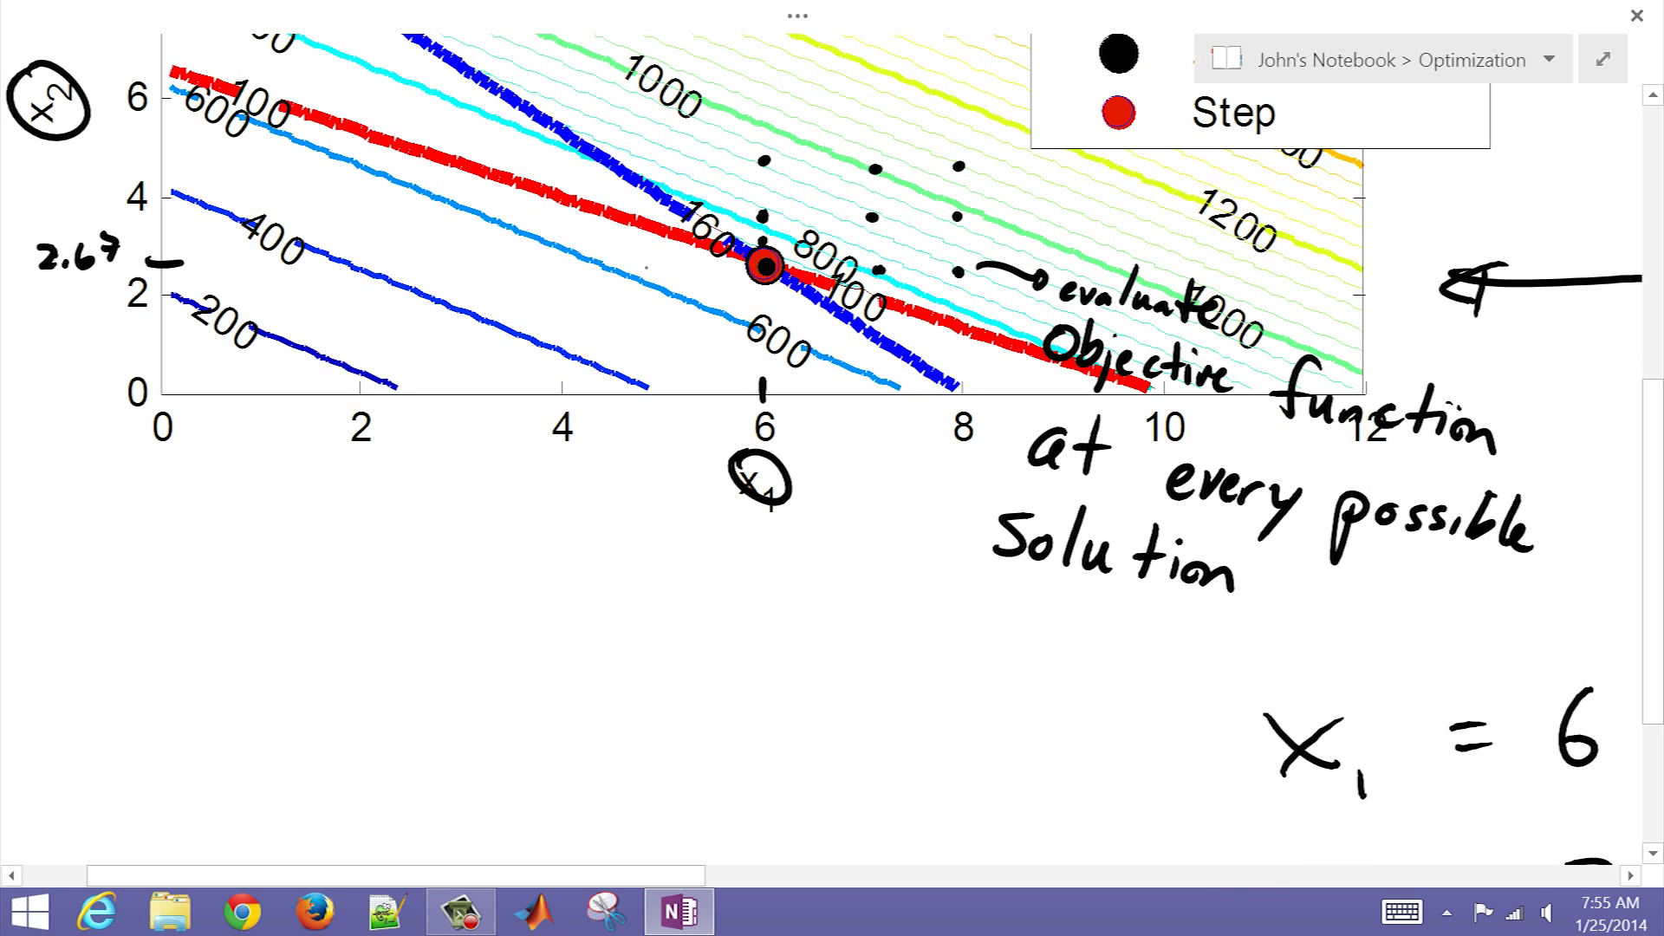
mouse_move(656, 267)
left_mouse_down()
mouse_move(501, 564)
mouse_move(438, 607)
mouse_move(599, 646)
mouse_move(711, 642)
mouse_move(518, 733)
mouse_move(650, 733)
left_mouse_up()
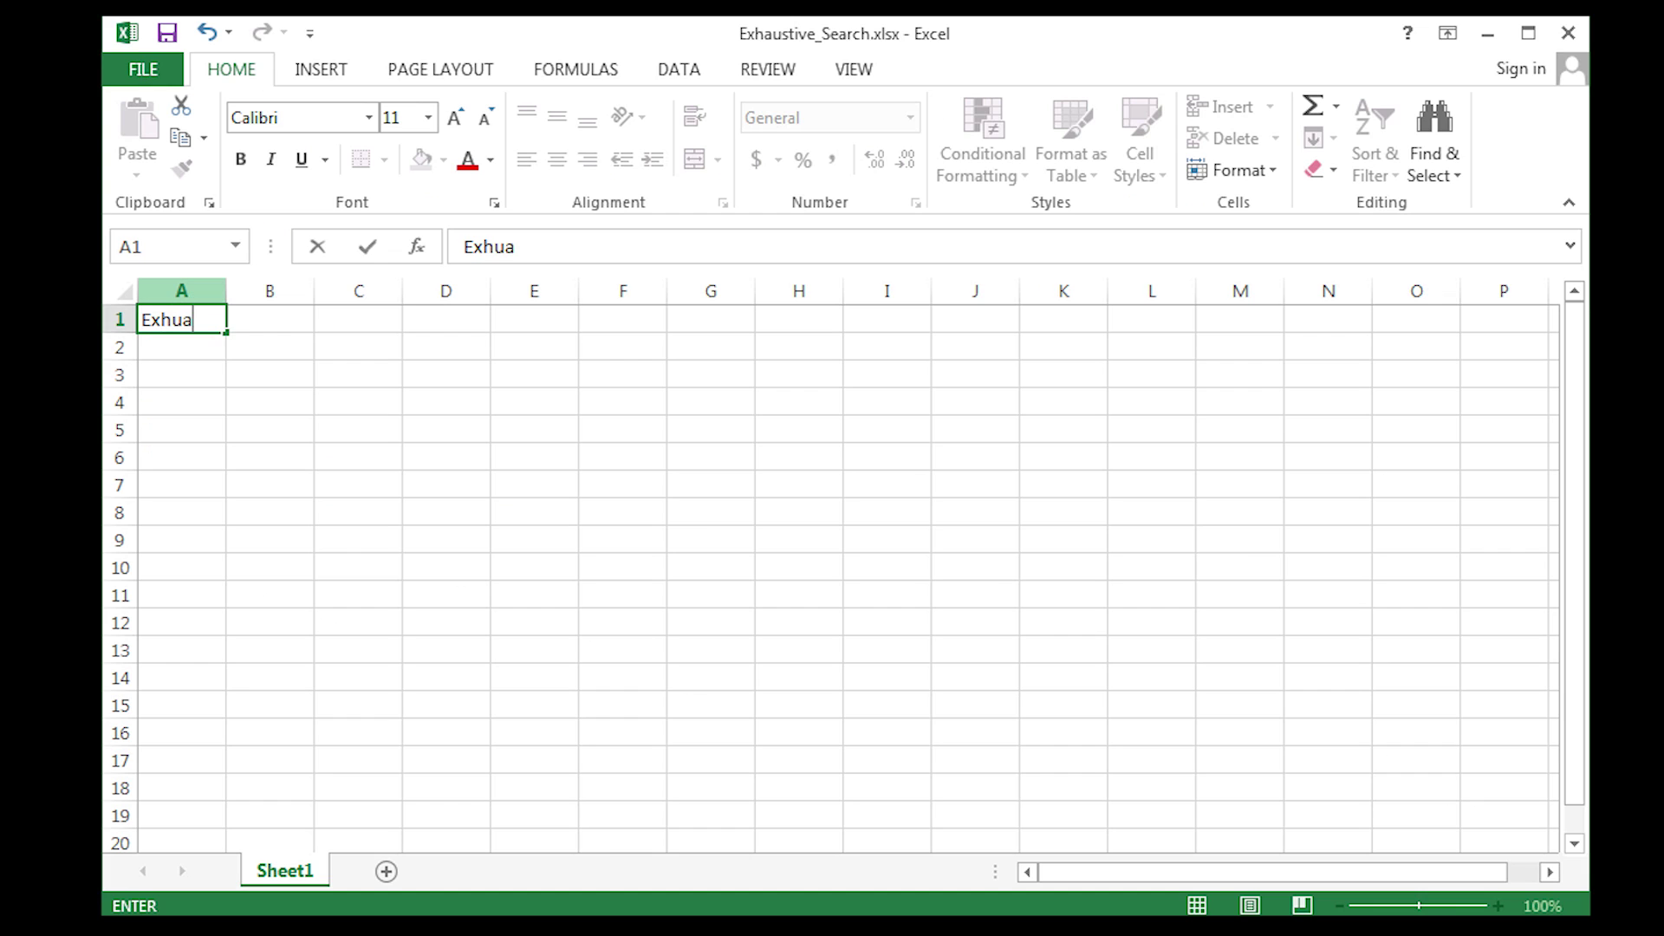
- In the Excel workbook Exhaustive_Search.xlsx, enter the title "Exhaustive Search" in cell A1
type("stive Search")
key("Return")
key("Return")
- Enter the heading x2 in A3 and fill A4:A16 with integers descending from 12 to 0
type("x2")
key("Return")
type("12")
key("Return")
type("11")
key("Return")
left_click_drag(182, 402, 182, 430)
left_click_drag(225, 443, 358, 760)
- Label B18 as x1 and fill B17:N17 with integers ascending from 0 to 12
left_click(269, 788)
type("x1")
left_click(269, 760)
type("0")
left_click(358, 760)
type("1")
key("Return")
left_click_drag(402, 773, 1374, 763)
left_click(269, 733)
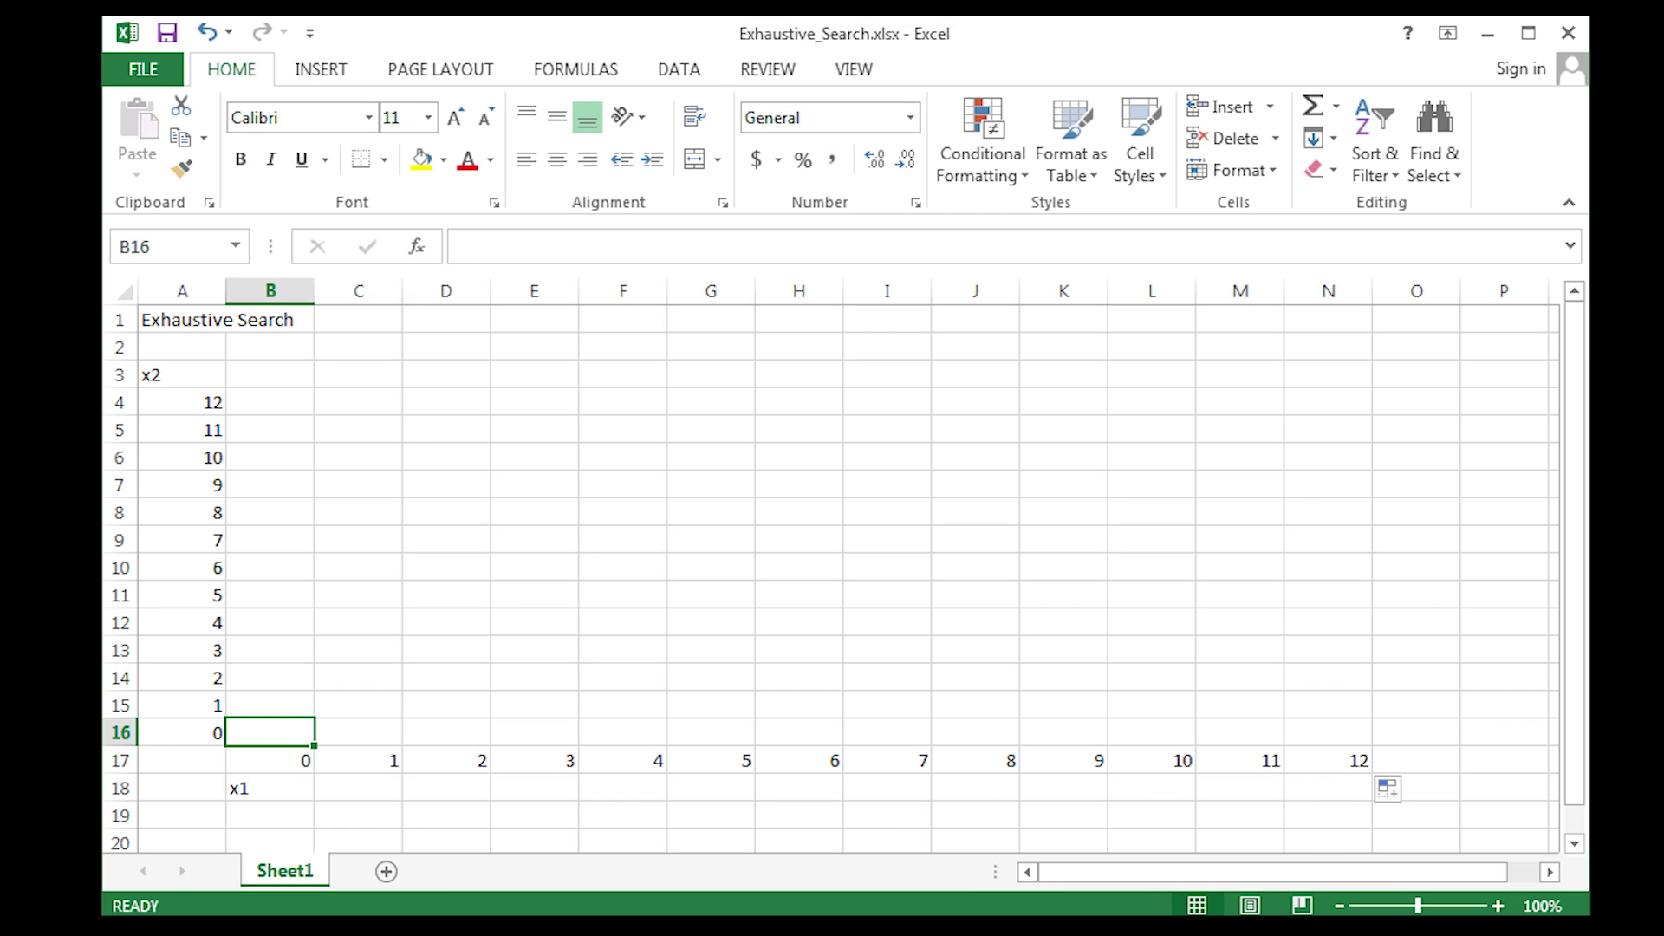
- Enter the heading "Objective Values" in cell C3
left_click(359, 374)
type("Objective Values")
key("Return")
- Enter the objective function formula =80*B$17+95*A$16 in cell B16
key("Left")
key("Down")
key("Down")
key("Down")
key("Down")
key("Down")
key("Down")
key("Down")
key("Down")
key("Down")
key("Down")
key("Down")
key("Down")
type("=80*")
key("Down")
key("F4")
key("F4")
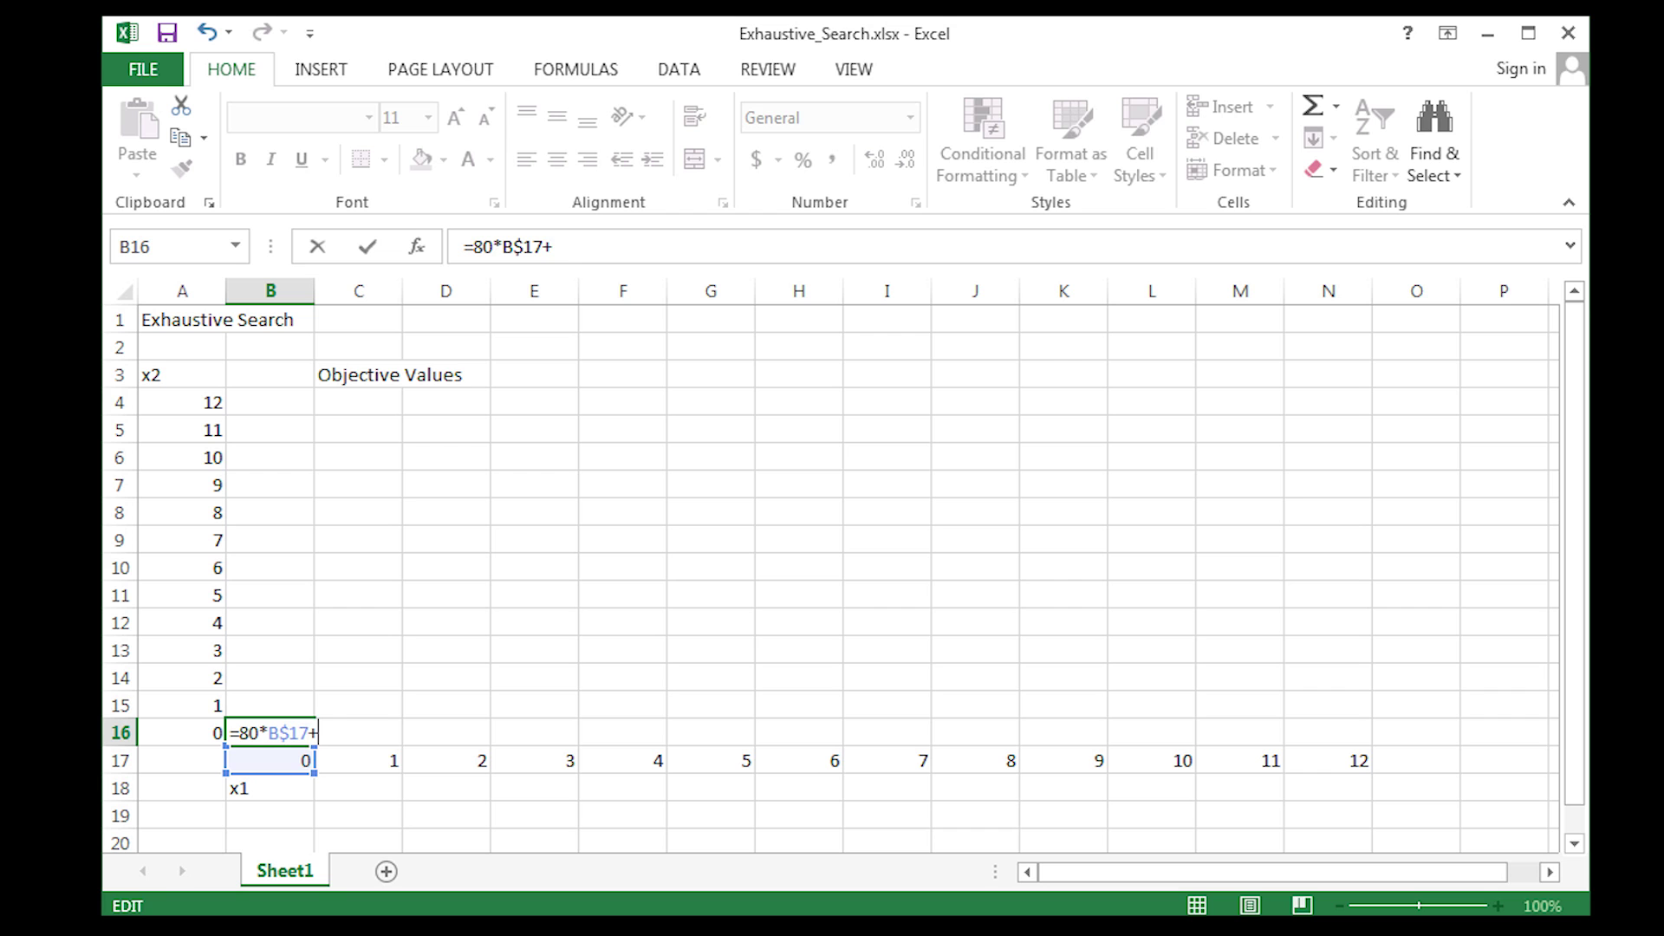
type("+95*")
left_click(181, 732)
key("F4")
key("F4")
key("Return")
double_click(270, 733)
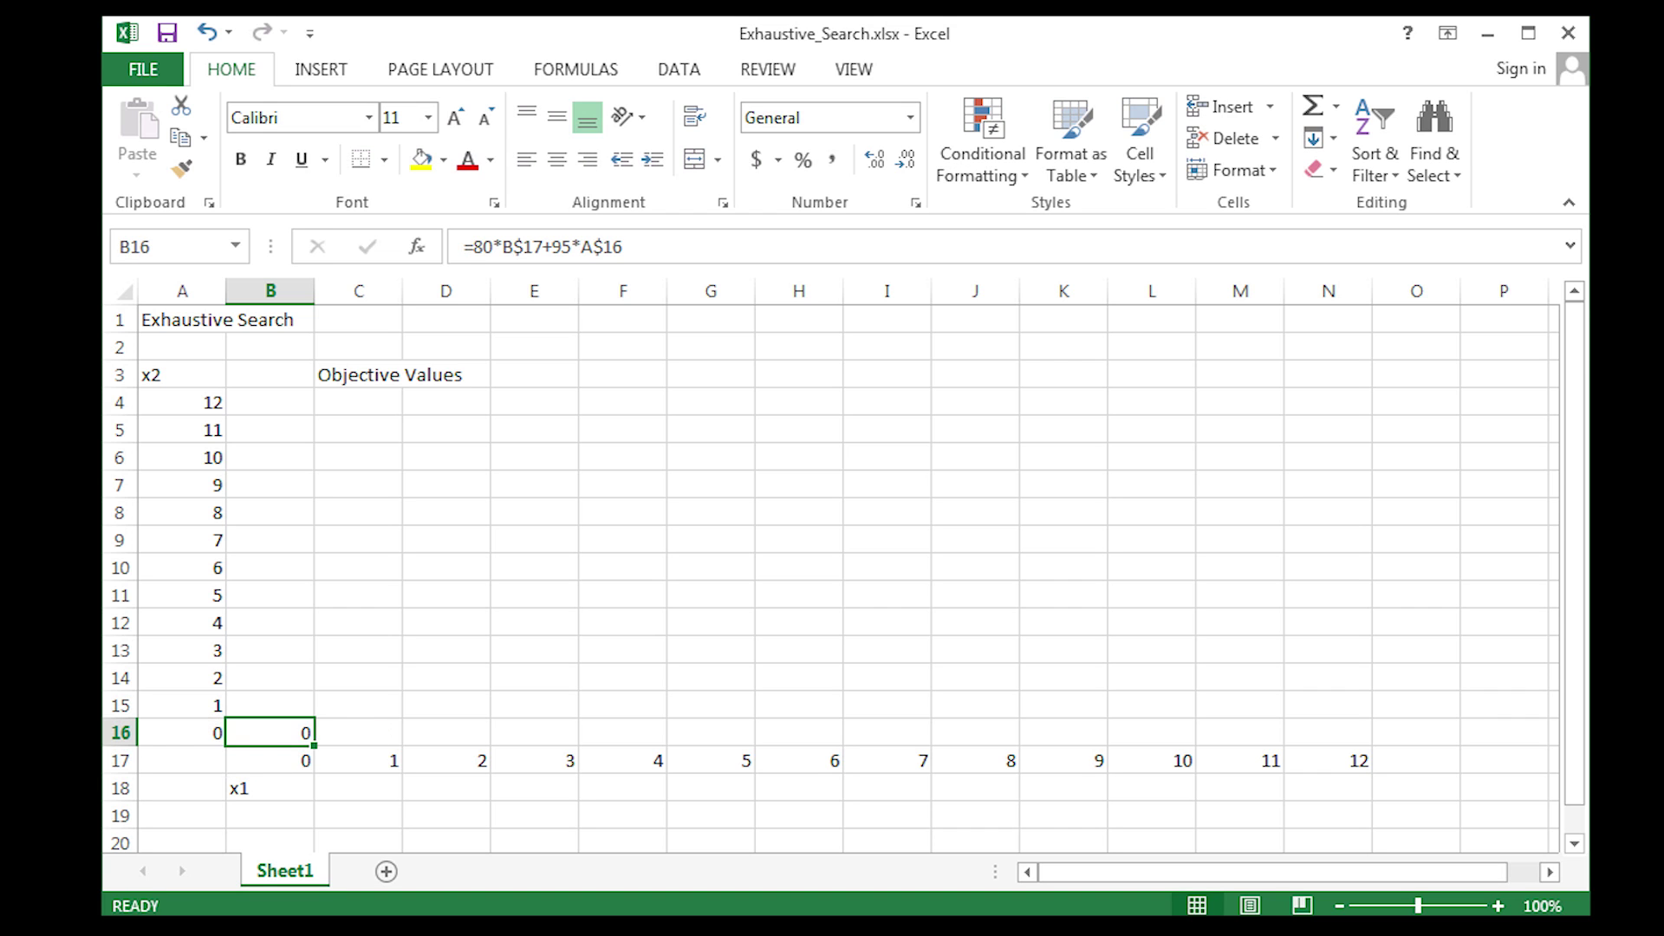
- Correct the x2 reference in B16 so the objective formula reads =80*B$17+95*$A16
key("BackSpace")
key("Left")
type("$")
key("Return")
left_click(270, 733)
- Fill the objective formula from B16 over the whole grid B4:N16 and check a copied formula
left_click_drag(314, 745, 314, 402)
left_click_drag(314, 746, 1352, 746)
double_click(270, 540)
key("Return")
left_click(270, 760)
left_click(269, 732)
- Enter the note "Lower values - some not feasible" in C19 and check the formula in B4
left_click(358, 815)
type("Lower  values - some not feasible")
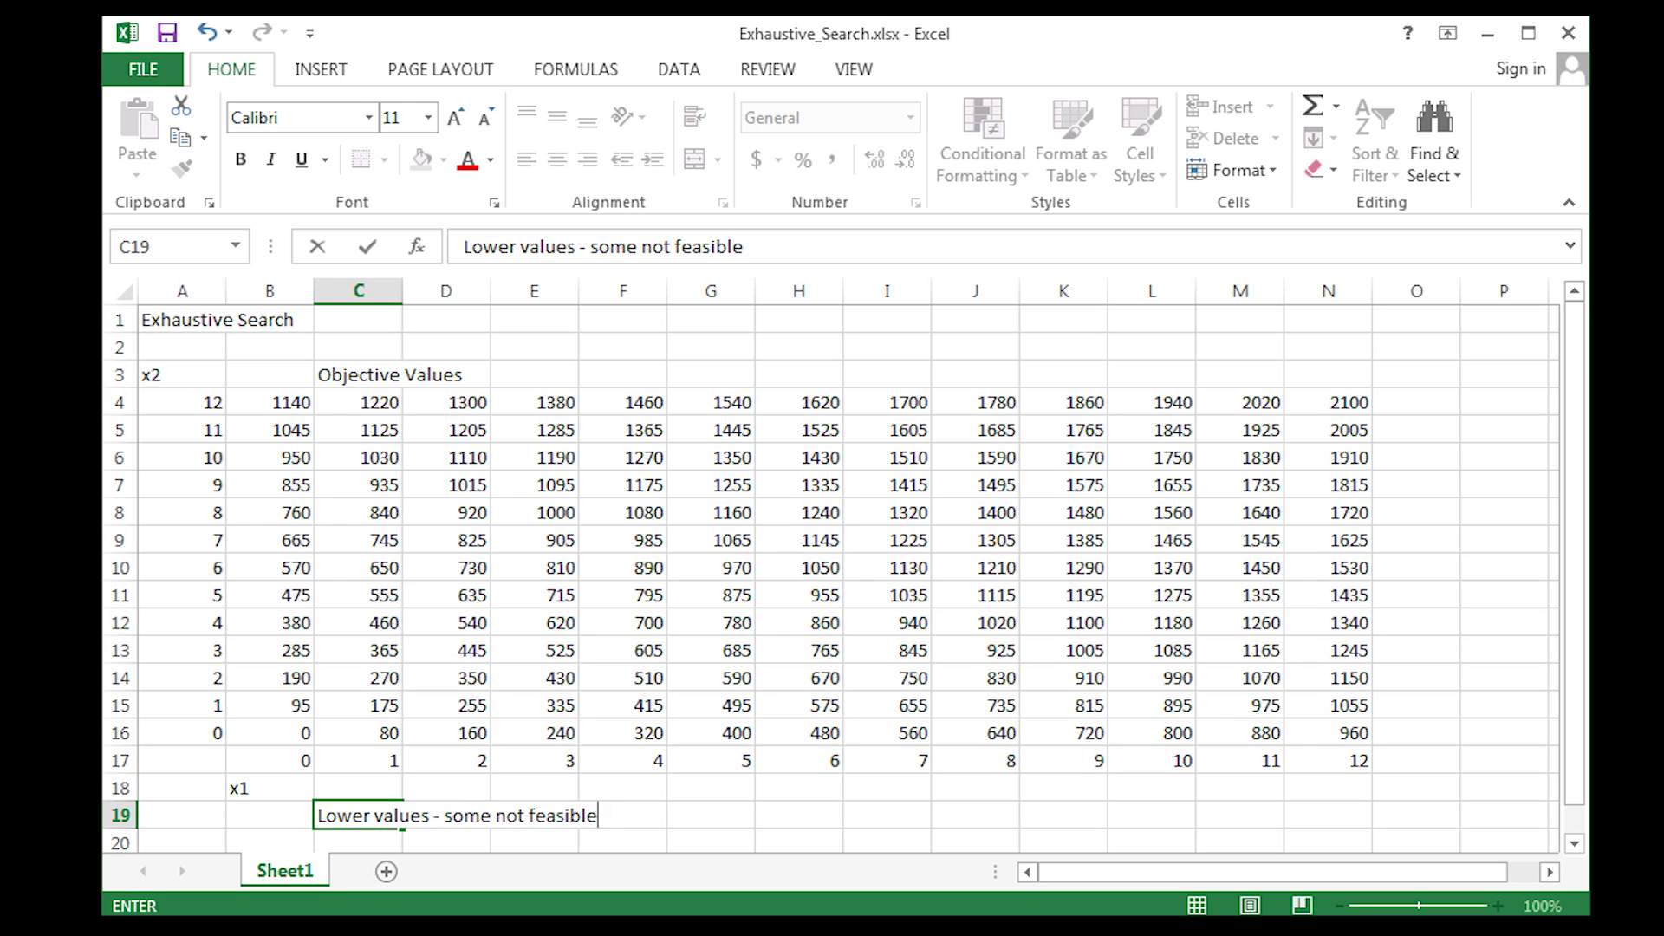
double_click(240, 401)
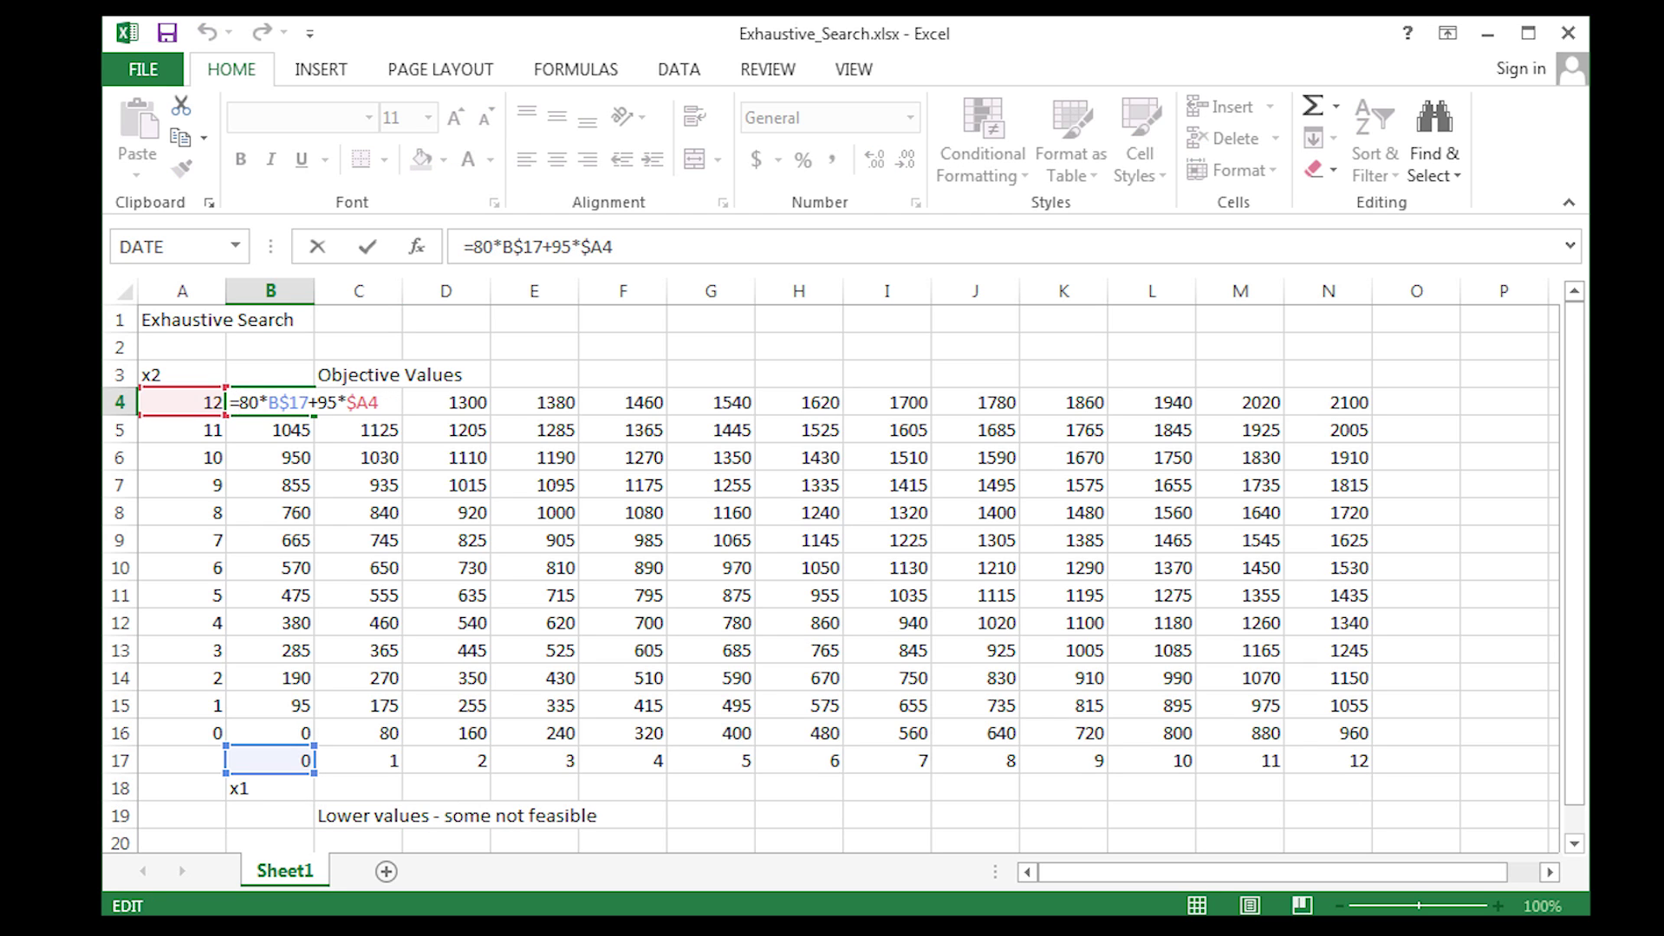
key("Return")
- Copy the objective values table A3:N18 and paste it below the note, starting at A21
left_click_drag(173, 374, 1352, 788)
key("ctrl+c")
key("Down")
key("Down")
key("Down")
key("Down")
key("Down")
key("Down")
key("Down")
key("Down")
key("Down")
key("Down")
key("Down")
key("Down")
key("Down")
key("Down")
key("Down")
key("Down")
key("Down")
key("Down")
key("Down")
key("Down")
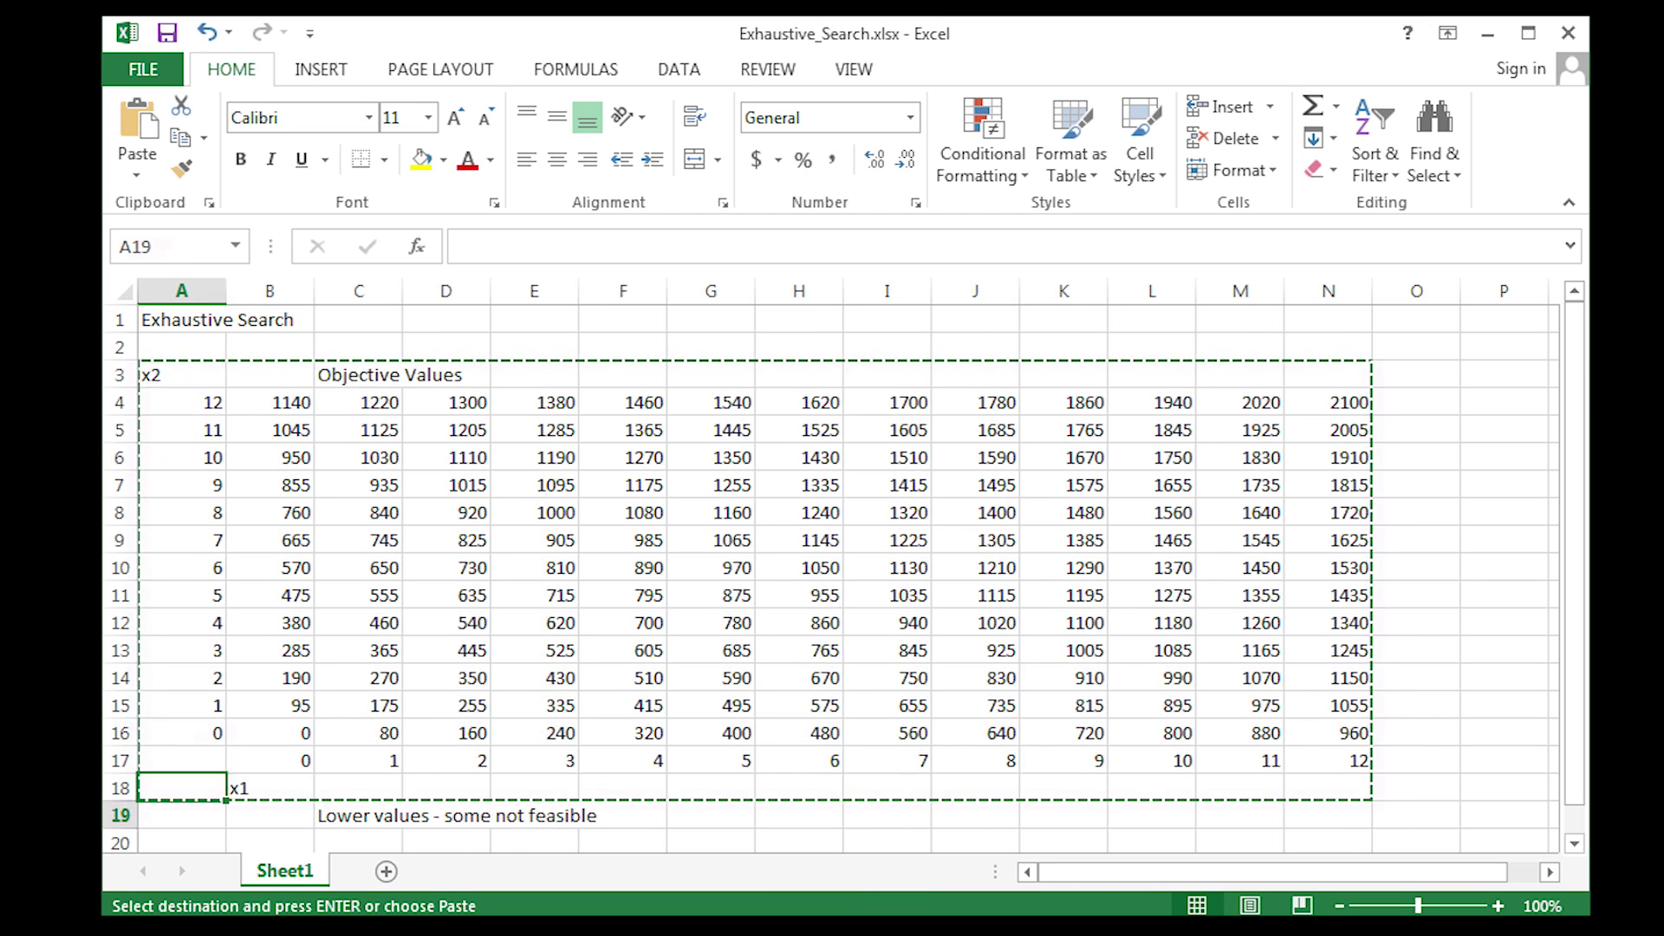
key("Up")
key("Up")
key("Up")
key("ctrl+v")
- Replace the copied table's heading in C21 with "Gasoline Constraint"
key("Down")
key("Down")
key("Down")
key("Down")
key("Down")
key("Down")
key("Down")
key("Down")
key("Down")
key("Down")
key("Down")
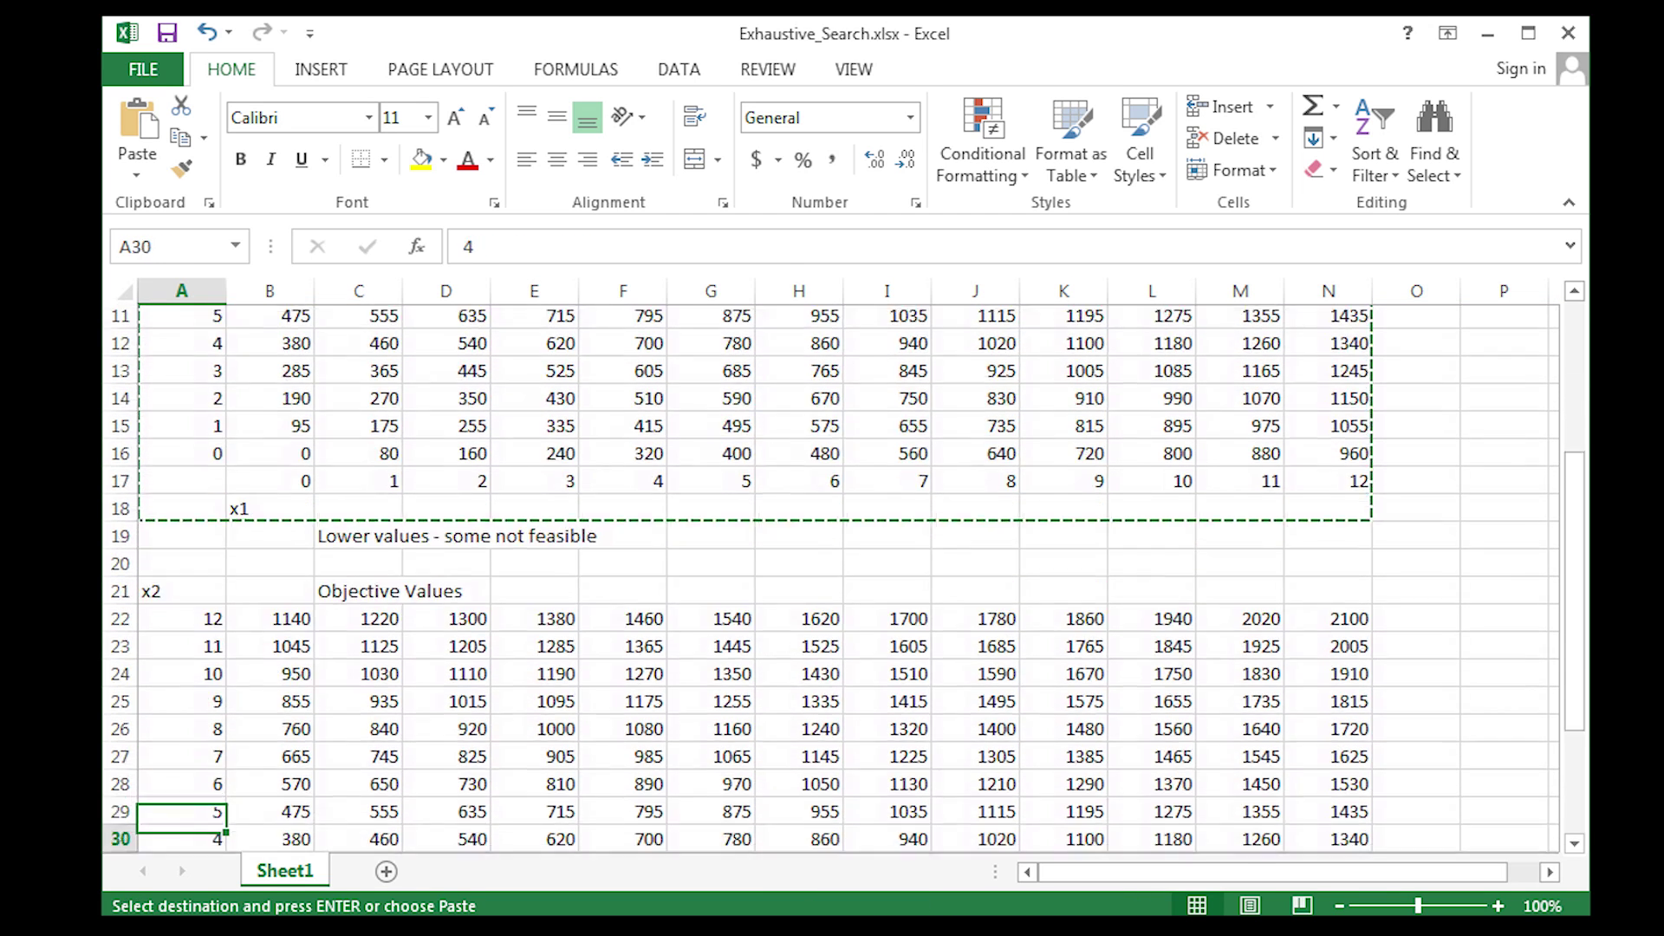
key("Up")
key("Up")
key("Up")
key("Up")
key("Up")
key("Up")
key("Up")
key("Up")
left_click(358, 513)
type("Gasoline Constraint")
key("Return")
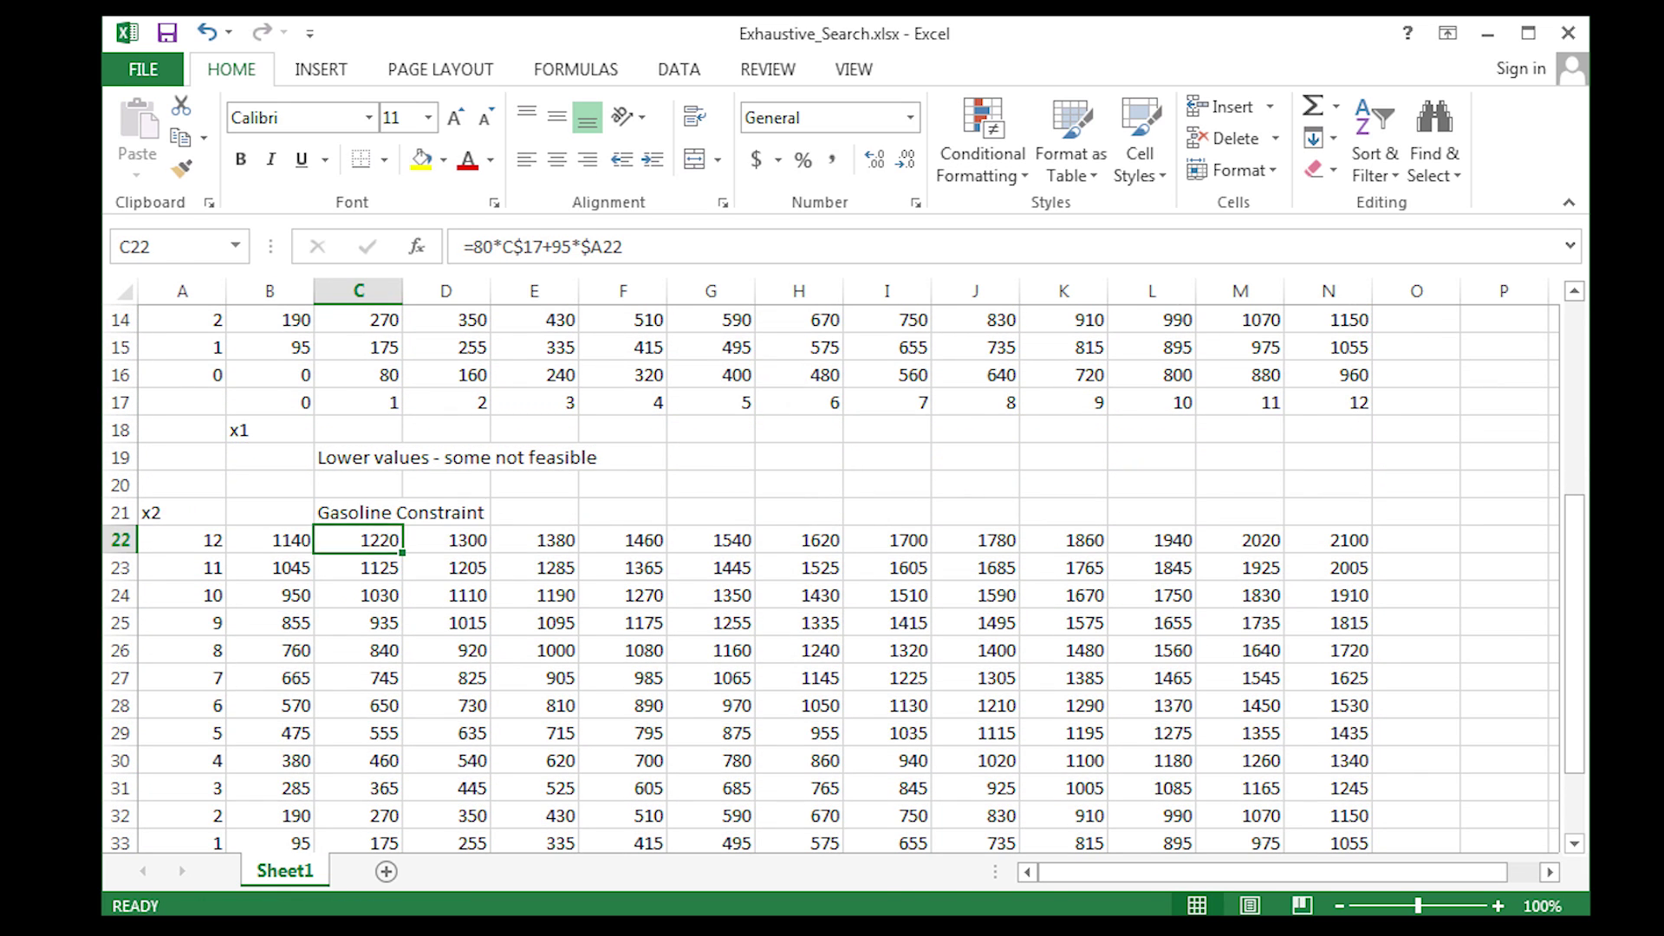
- Clear the copied objective values from B22:N34, keeping the x1 and x2 integers
left_click_drag(269, 541, 1328, 540)
key("shift+Down")
key("shift+Down")
key("shift+Down")
key("shift+Down")
key("shift+Down")
key("shift+Down")
key("shift+Down")
key("shift+Down")
key("shift+Down")
key("shift+Down")
key("shift+Down")
key("shift+Down")
key("shift+Down")
key("shift+Down")
key("shift+Up")
key("shift+Up")
key("Delete")
- Enter the gasoline constraint formula =IF(10*B$35+15*$A34>100,1,0) in cell B34
key("Down")
key("Down")
key("Down")
key("Down")
key("Down")
key("Down")
key("Down")
key("Down")
key("Down")
key("Down")
key("Down")
key("Down")
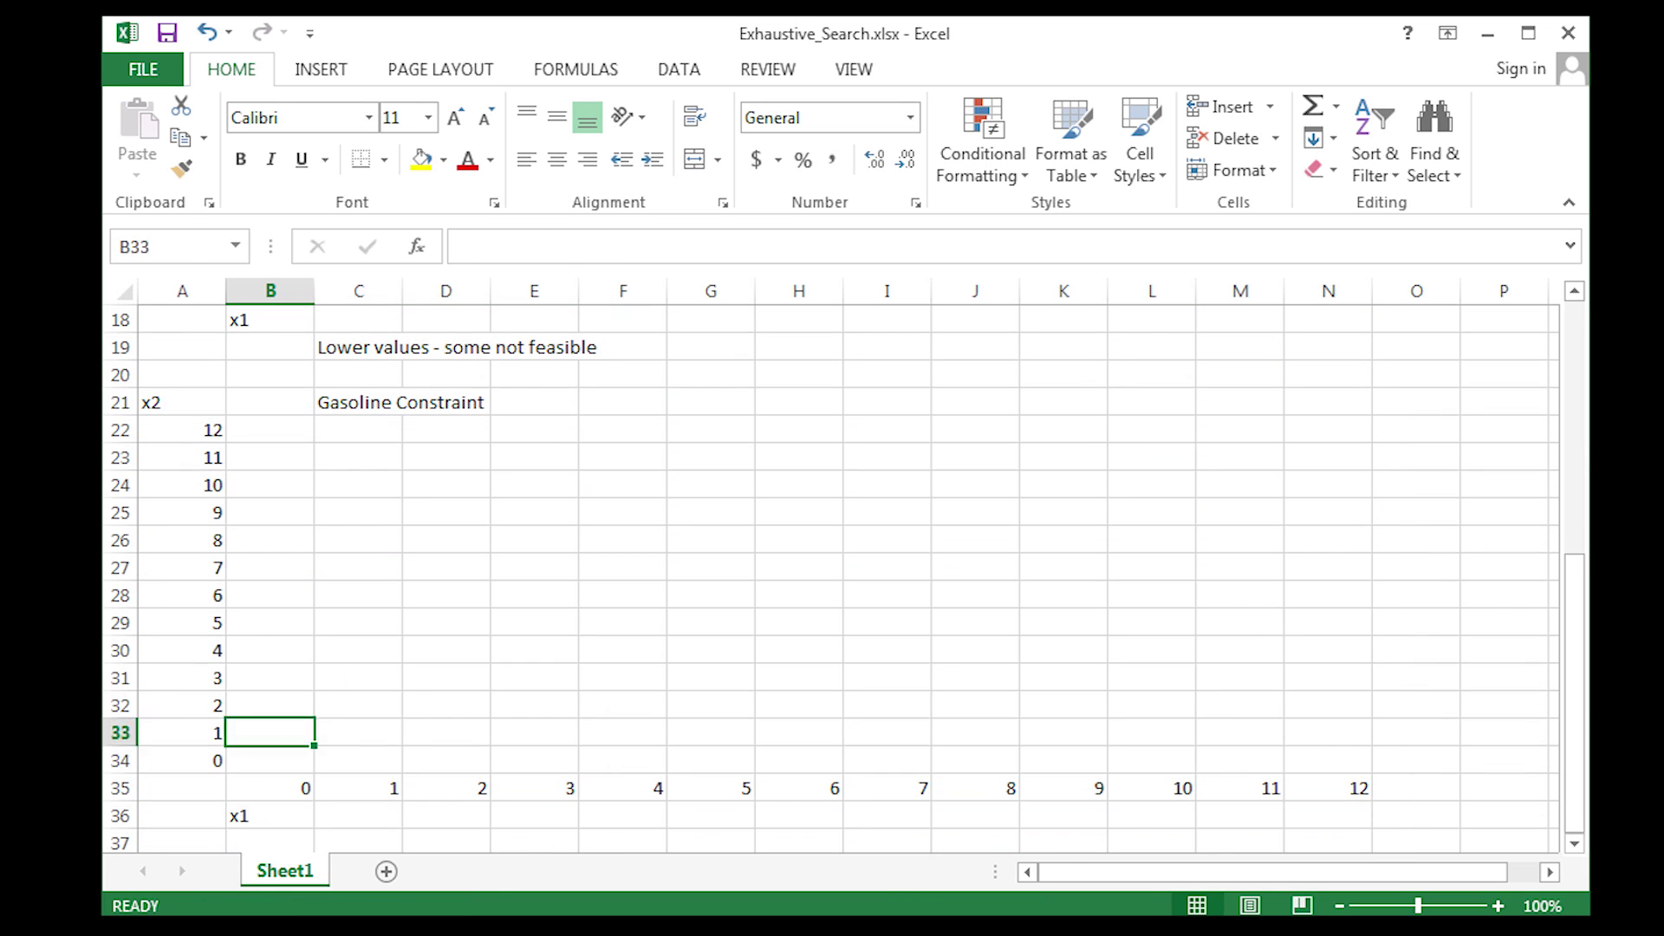
type("=if(")
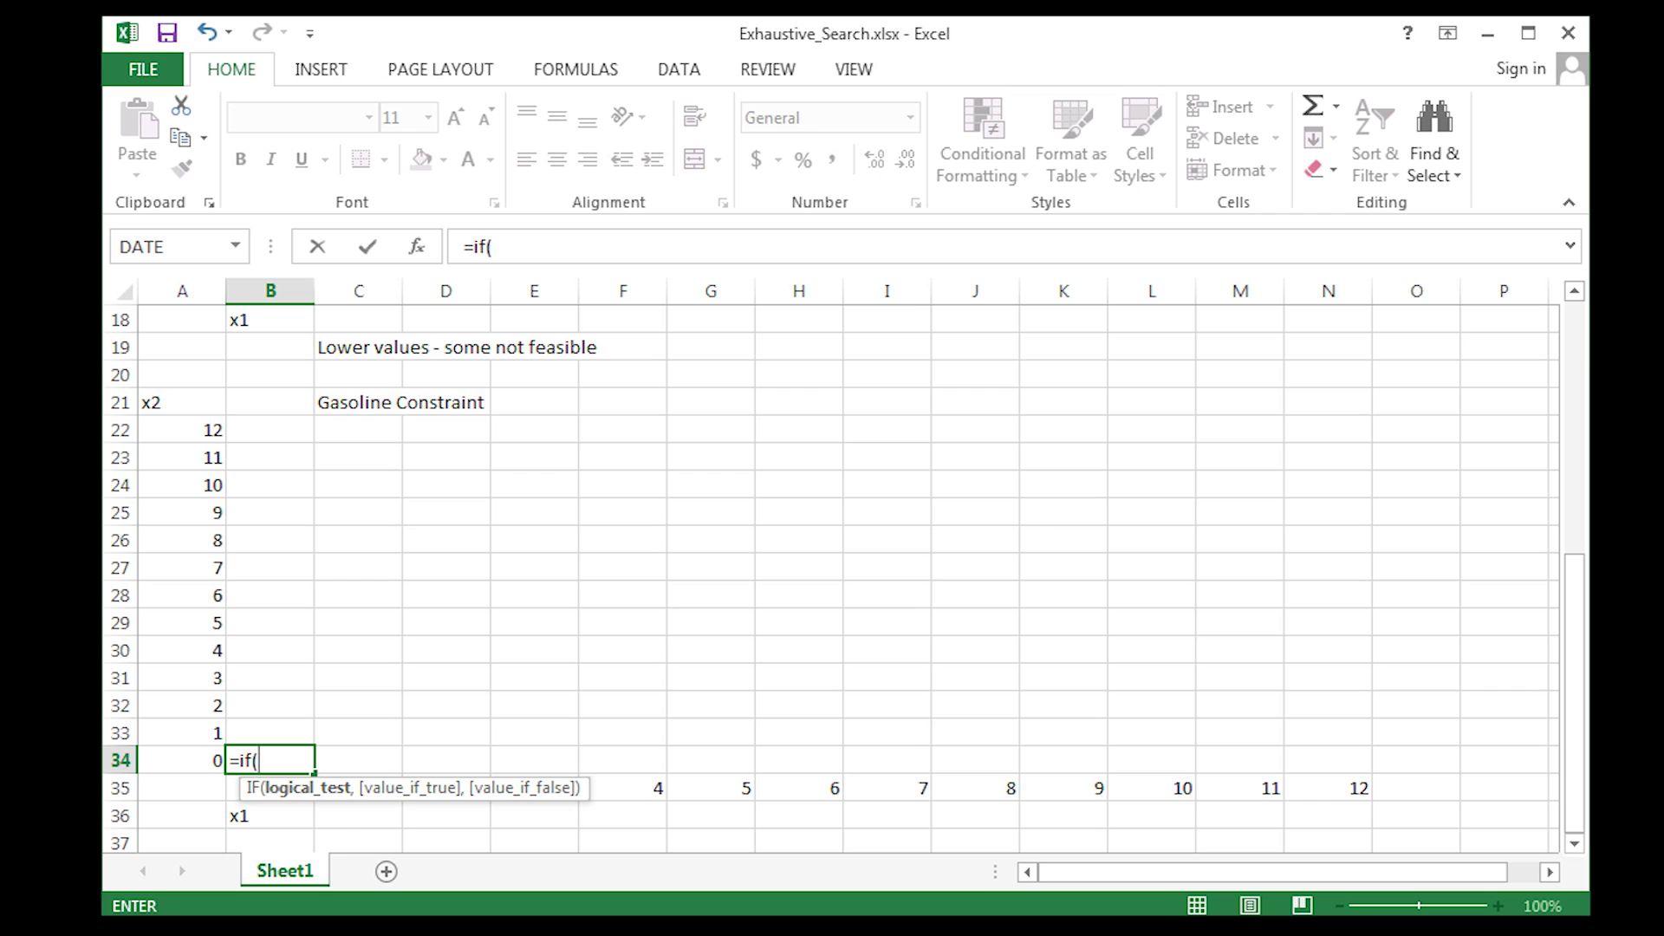
type("10*")
key("Down")
key("F4")
key("F4")
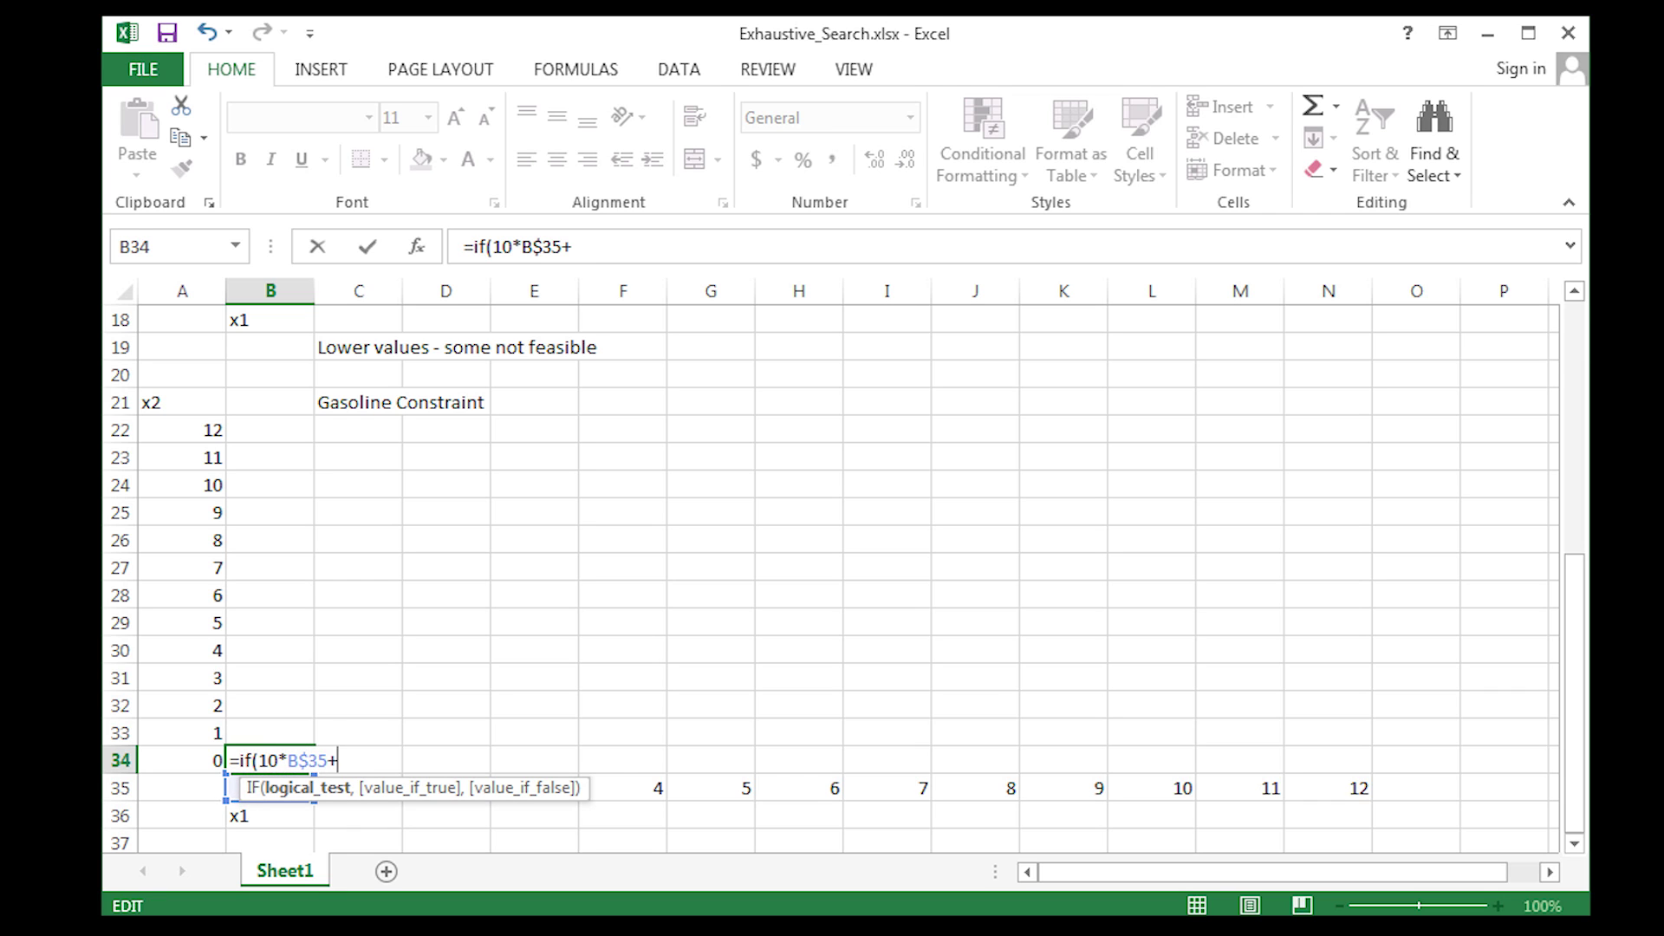
type("+15*")
key("Left")
key("F4")
key("F4")
key("F4")
type(">100,1,0)")
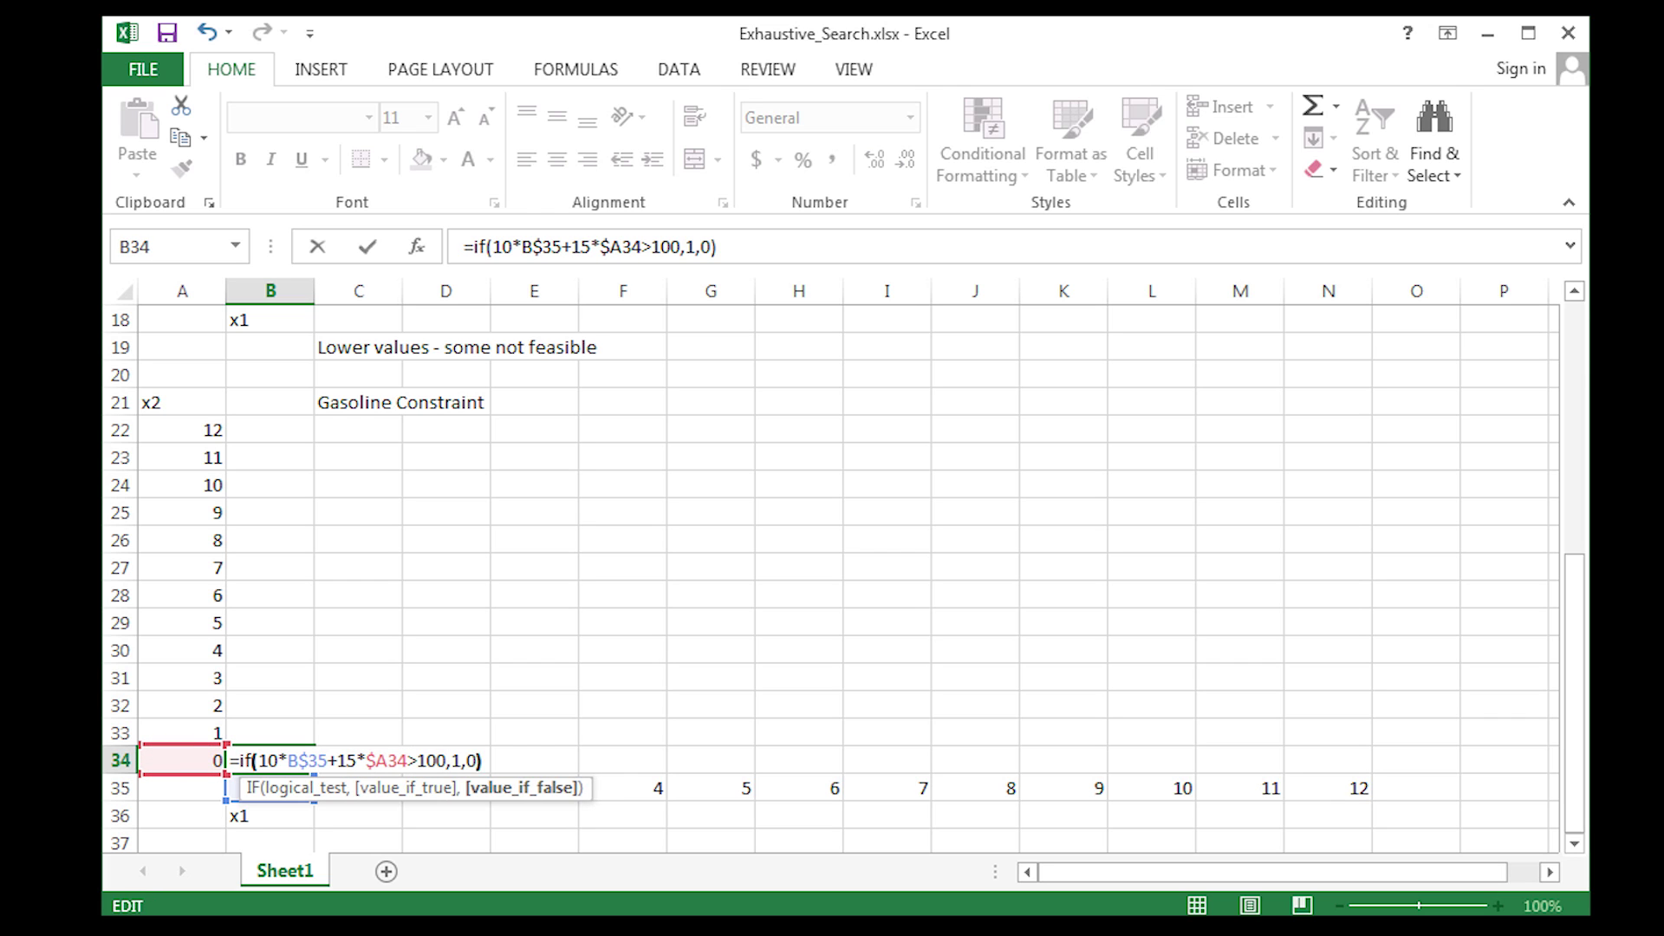
key("Left")
key("BackSpace")
type("-")
key("ctrl+Return")
- Fill the gasoline constraint formula over B22:N34 and check the cells along the boundary between 0s and 1s
left_click_drag(314, 774, 1369, 771)
left_click(533, 622)
left_click(622, 622)
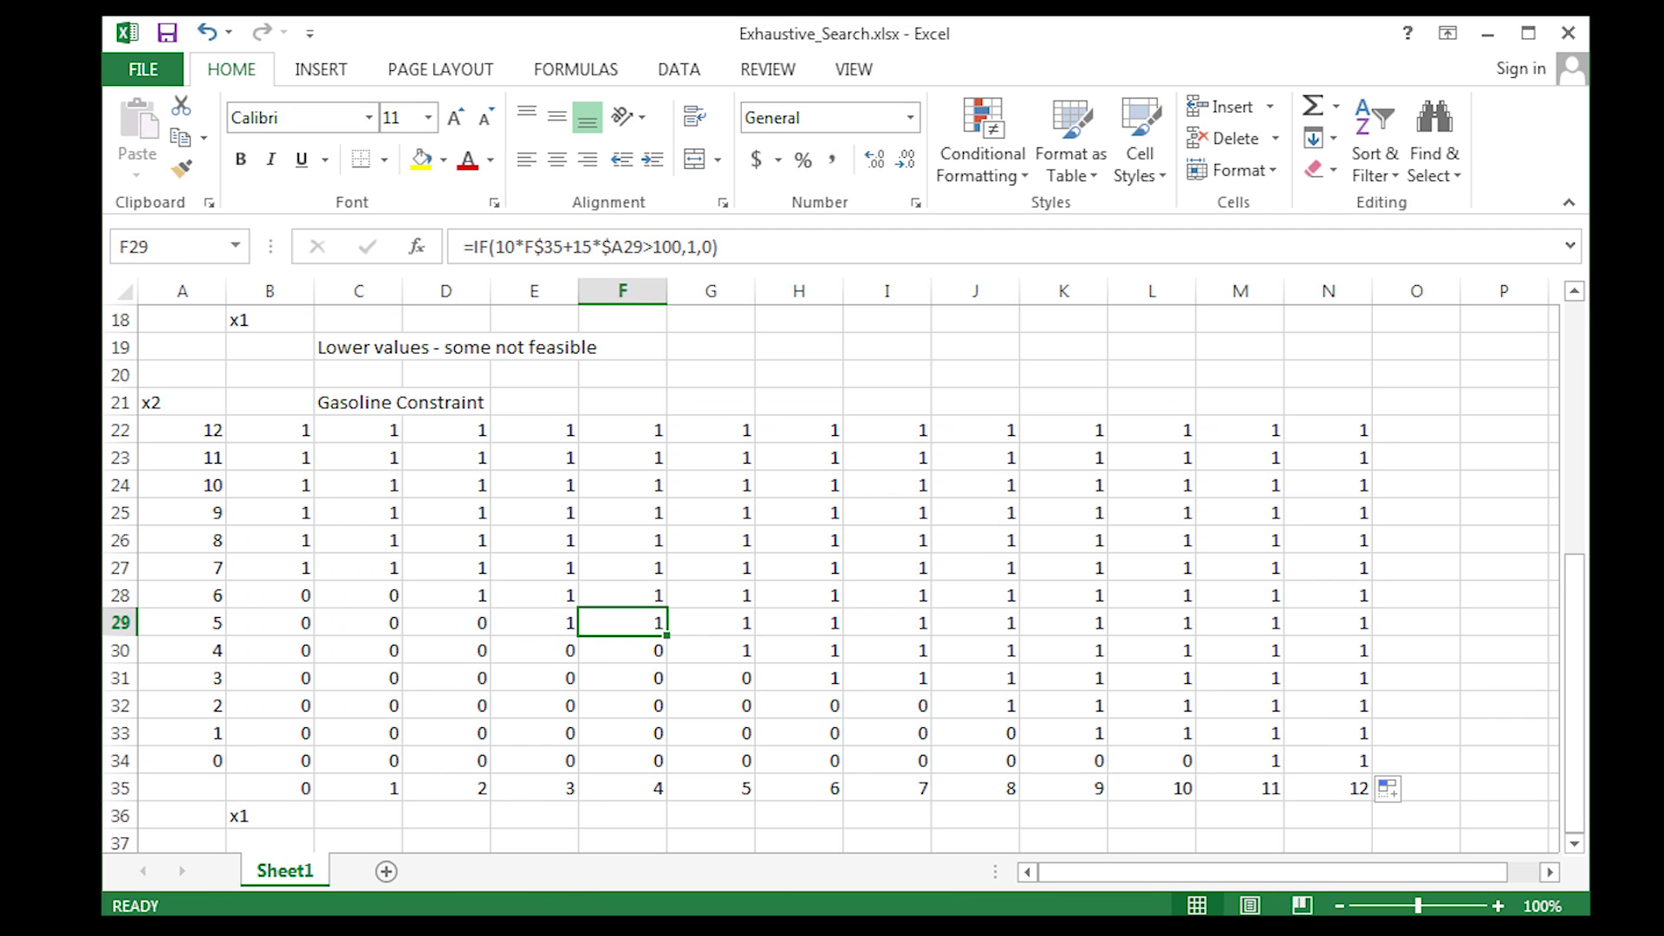
left_click(710, 650)
left_click(887, 678)
left_click(976, 705)
left_click(1063, 732)
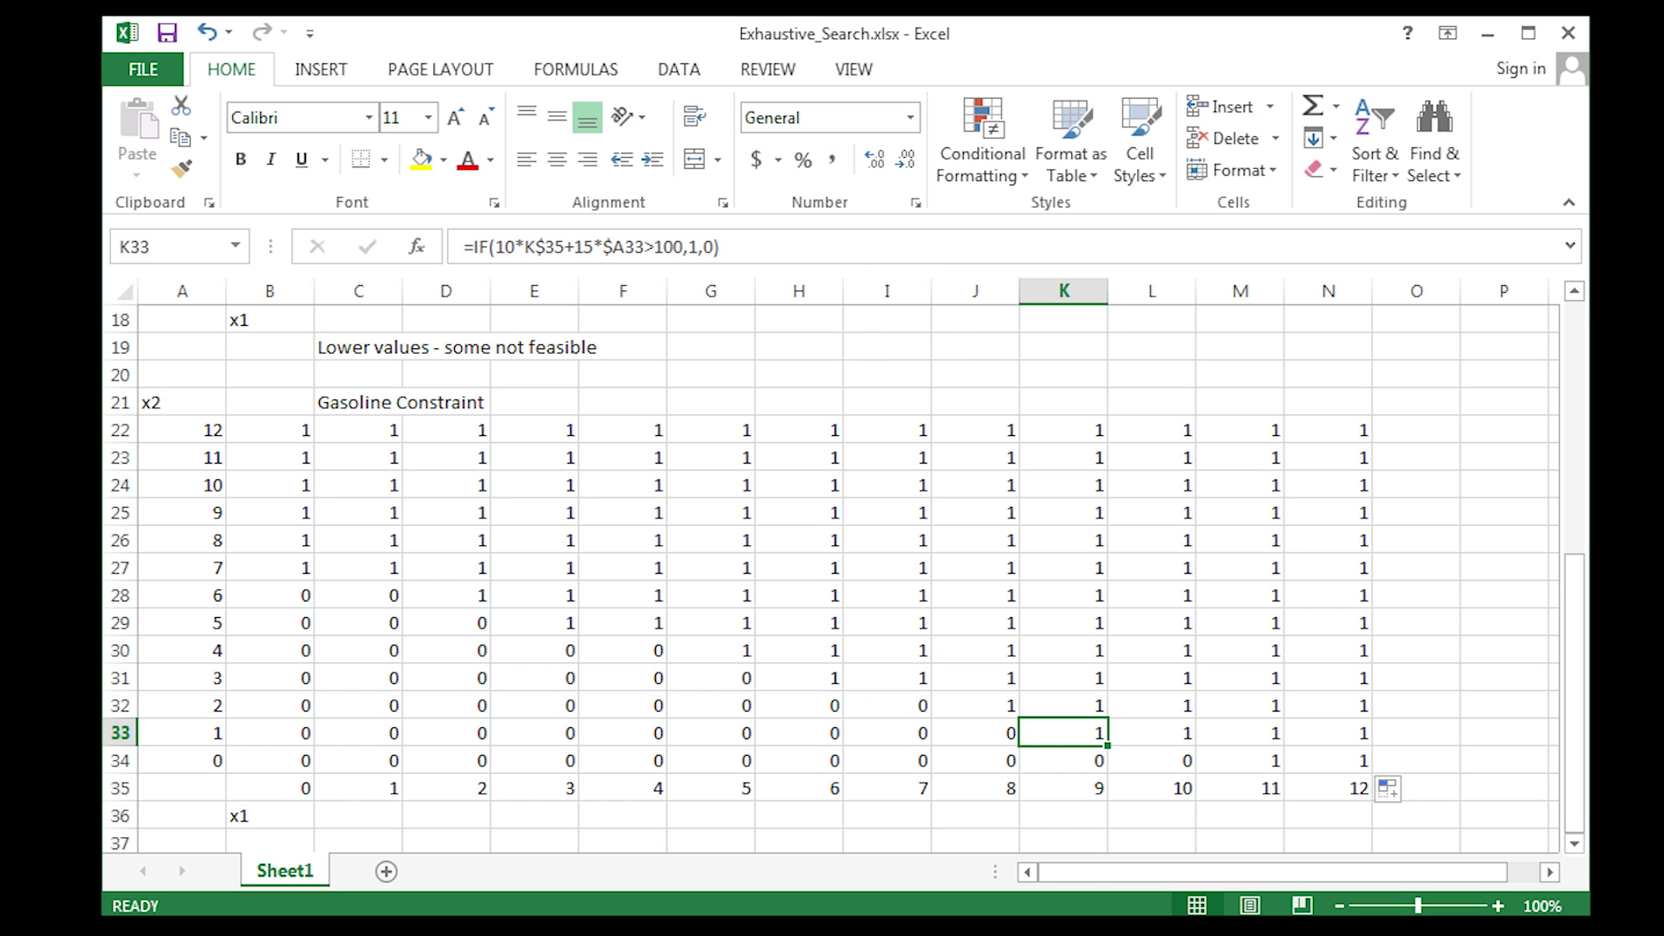
- Duplicate the gasoline constraint table A21:N36 below itself, placing the copy at A38
left_click(181, 403)
key("shift+Right")
key("shift+Right")
key("shift+Right")
key("shift+Right")
key("shift+Right")
key("shift+Right")
key("shift+Right")
key("shift+Right")
key("shift+Right")
key("shift+Right")
key("shift+Right")
key("shift+Right")
key("shift+Right")
key("shift+Down")
key("shift+Down")
key("shift+Down")
key("shift+Down")
key("shift+Down")
key("shift+Down")
key("shift+Down")
key("shift+Down")
key("shift+Down")
key("shift+Down")
key("shift+Down")
key("shift+Down")
key("shift+Down")
key("shift+Down")
key("shift+Down")
key("ctrl+c")
key("Down")
key("Down")
key("Down")
key("Down")
key("Down")
key("Down")
key("Down")
key("Down")
key("Down")
key("Down")
key("Down")
key("Down")
key("Down")
key("Down")
key("Down")
key("Down")
key("Down")
key("Down")
key("Down")
key("Down")
key("Up")
key("Up")
key("Up")
key("ctrl+v")
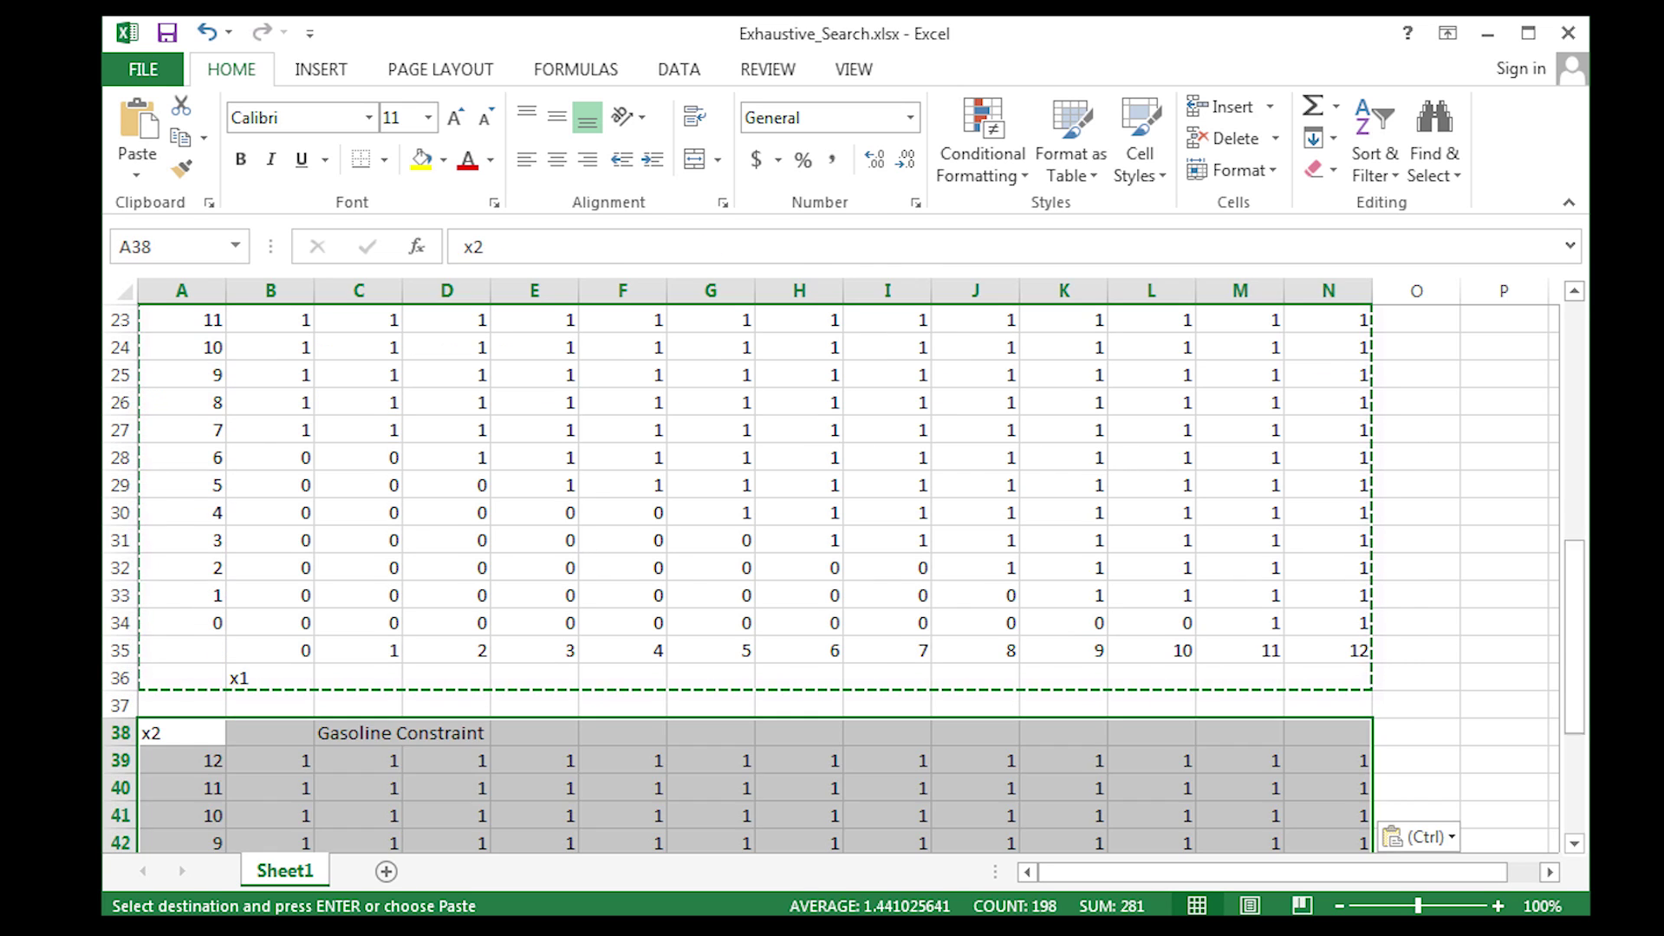
- Change the copied table's heading in C38 to "Diesel Constraint"
double_click(358, 733)
key("BackSpace")
key("BackSpace")
key("BackSpace")
key("BackSpace")
key("BackSpace")
key("BackSpace")
key("BackSpace")
key("BackSpace")
type("Diesel")
key("Return")
- Edit the constraint formula in B51 for diesel, using 20 as the x1 coefficient, and fill it over B39:N51
key("Left")
key("Left")
key("Down")
key("Down")
key("Down")
key("Down")
key("Down")
key("Down")
key("Down")
key("Down")
key("Down")
key("Down")
key("Down")
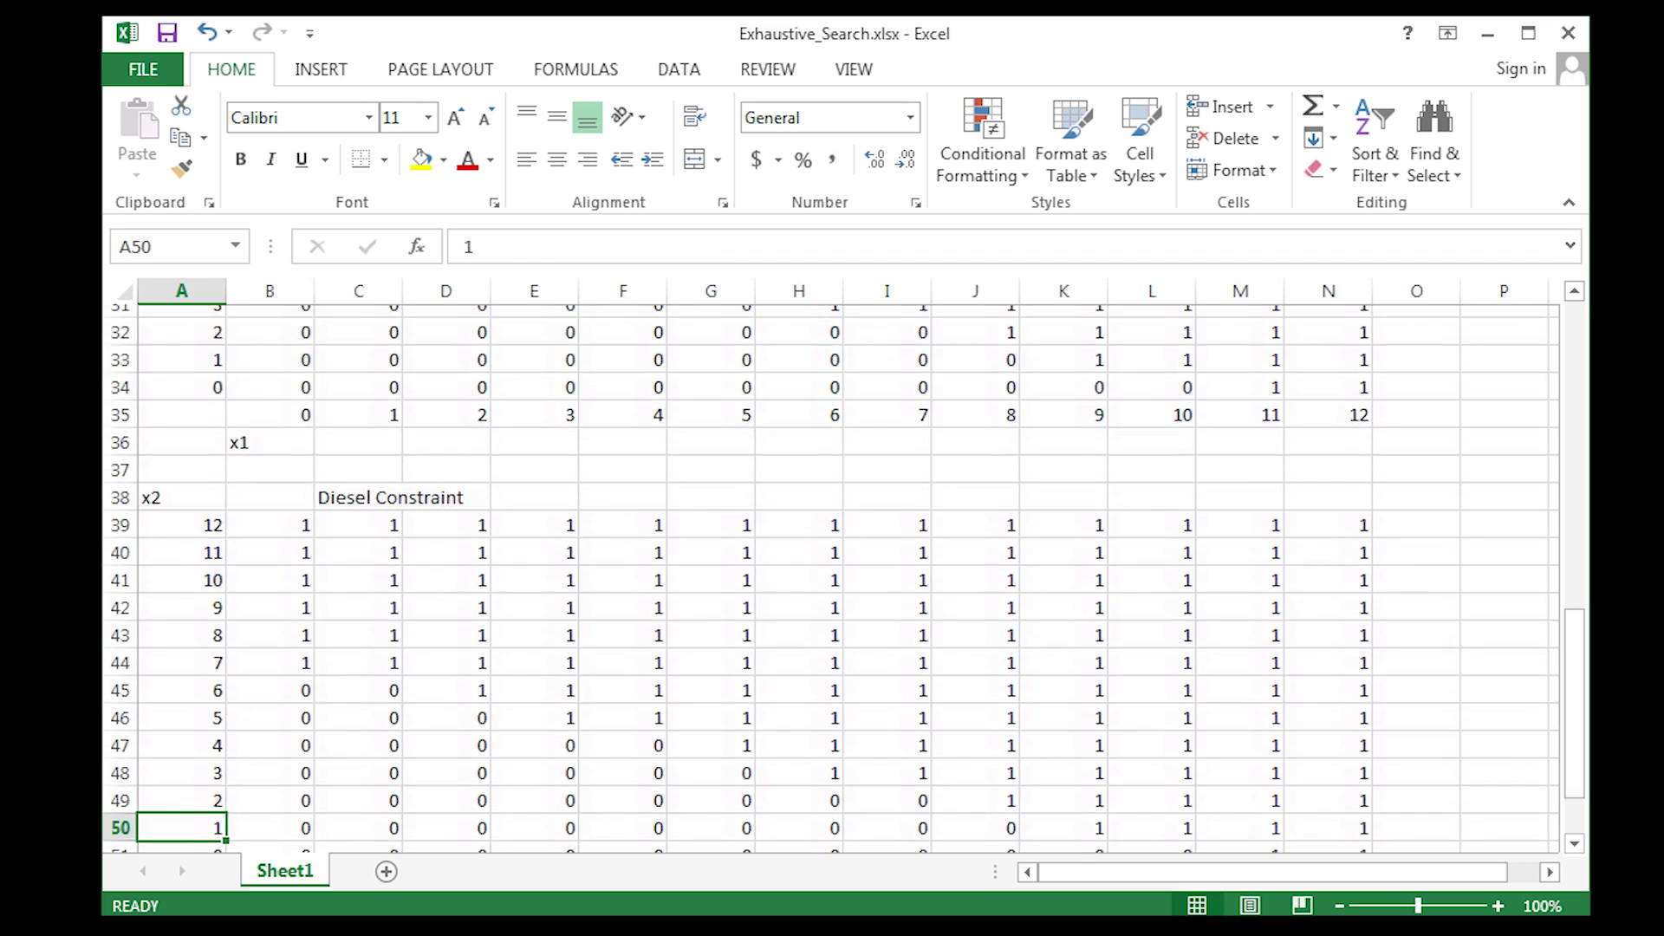
key("Down")
key("Right")
key("F2")
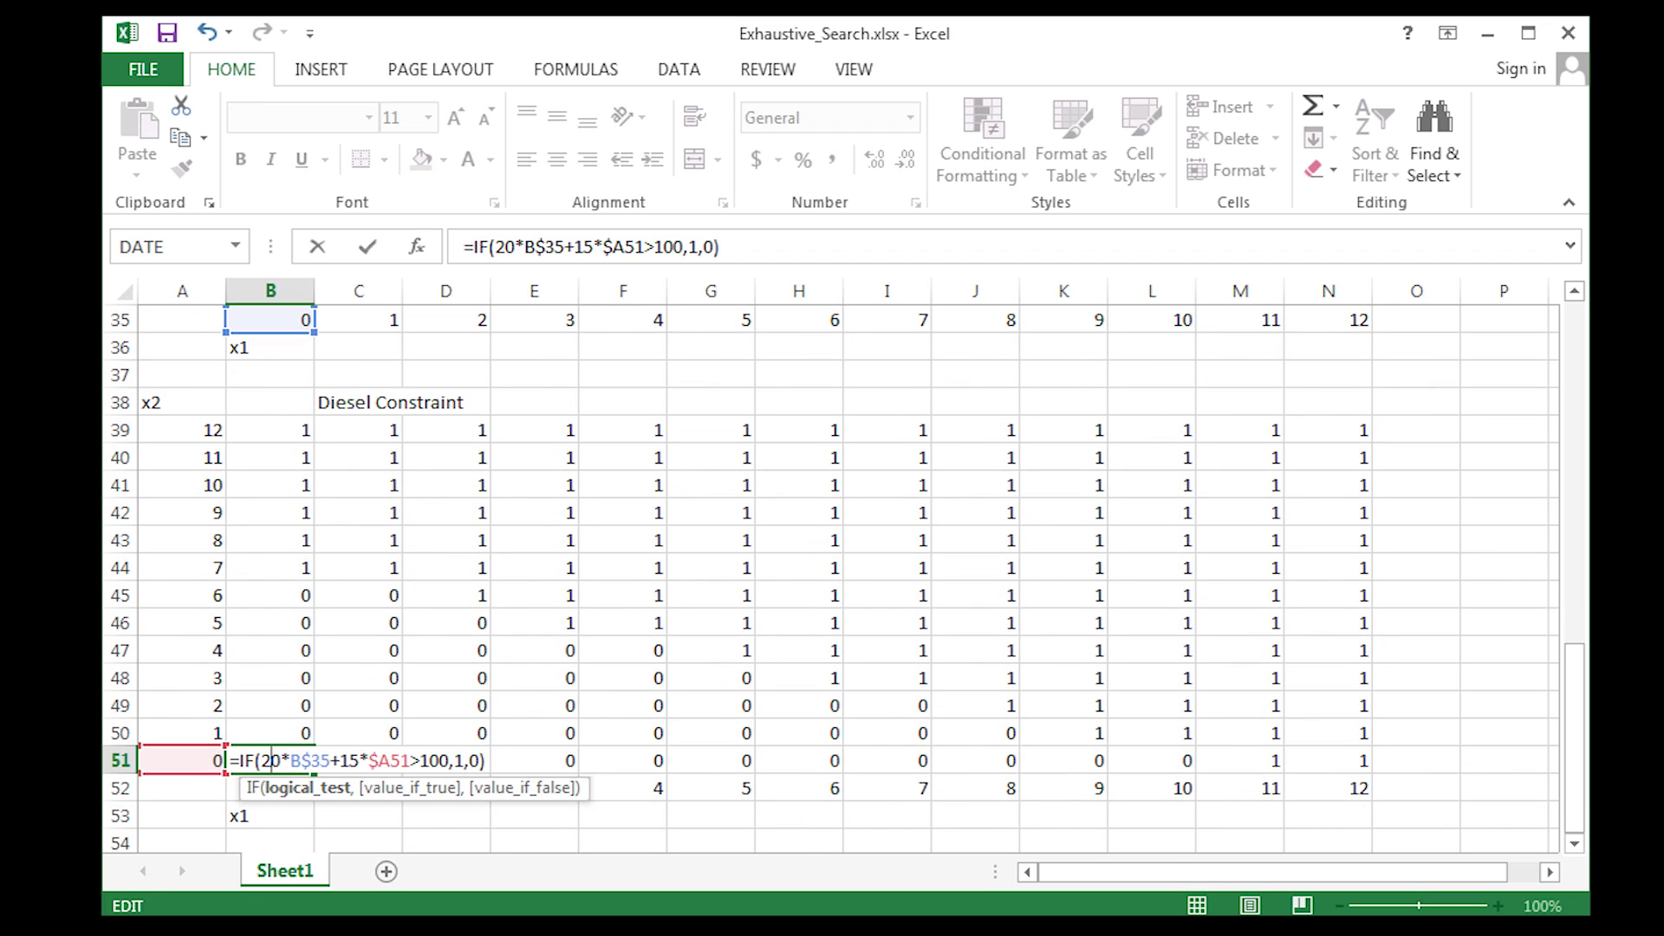
key("ctrl+Return")
left_click_drag(315, 773, 1372, 769)
- Extend the objective formula in B16 to =(80*B$17+95*$A16)*B34*B51, multiplying it by the gasoline and diesel constraint cells
key("Left")
key("Up")
key("Up")
key("Up")
key("Up")
key("Up")
key("Up")
key("Up")
key("Up")
key("Up")
key("Up")
key("Up")
key("Up")
key("Up")
key("Up")
key("Up")
key("Up")
key("Up")
key("Up")
key("Up")
key("Up")
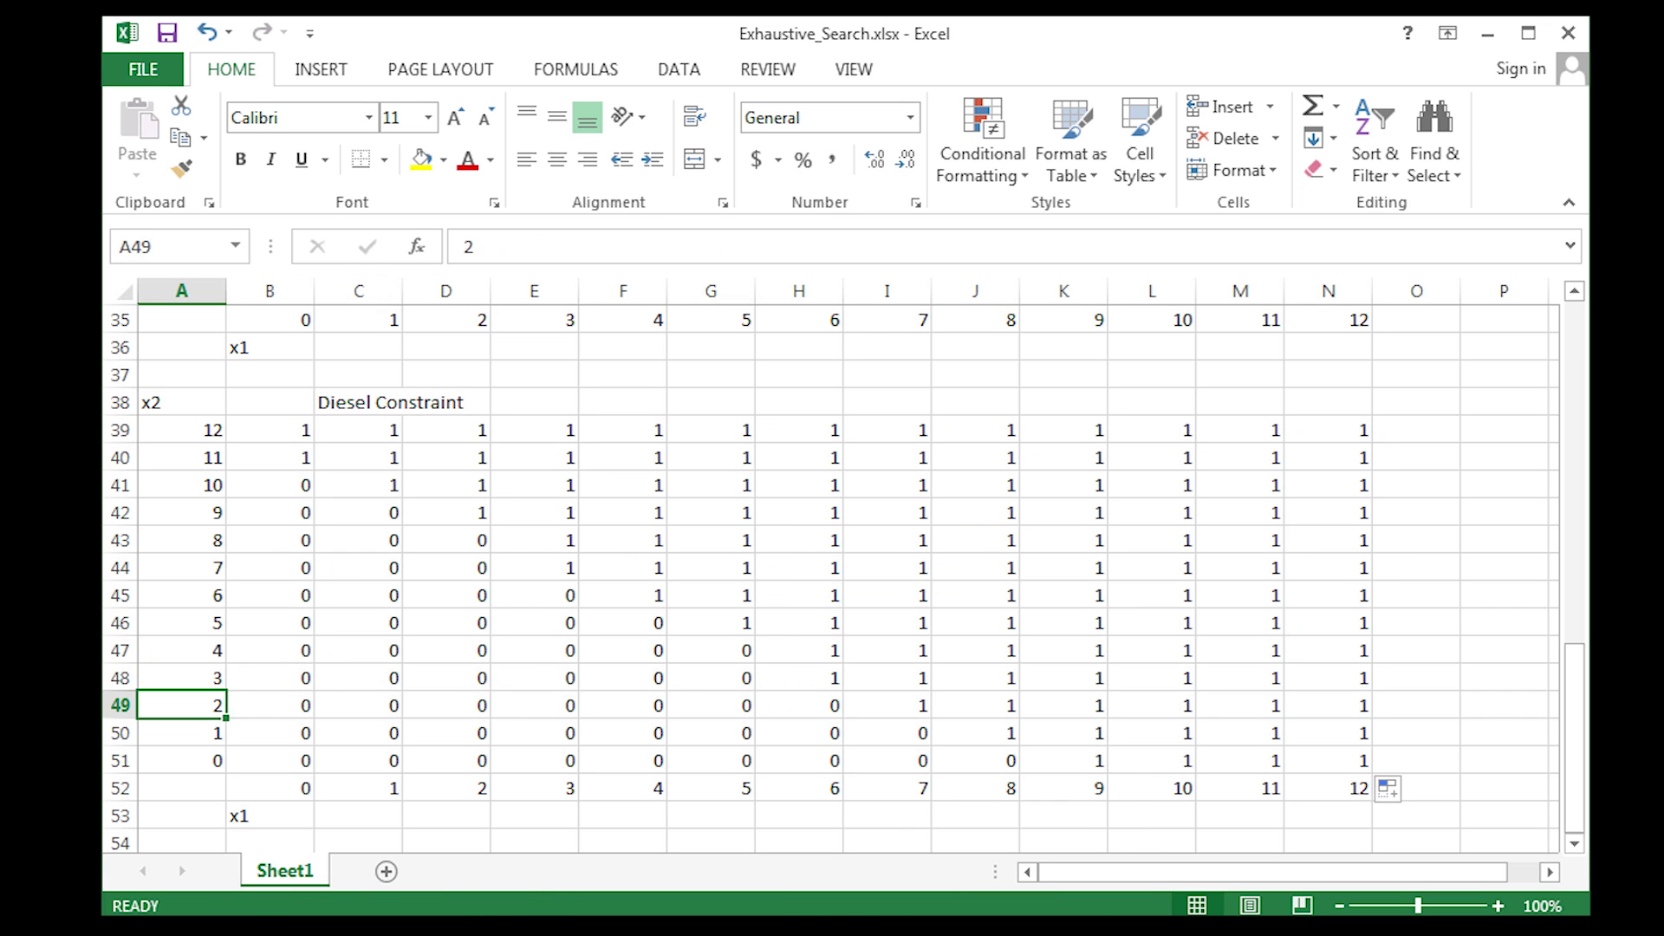
key("Down")
key("Down")
key("Down")
key("Down")
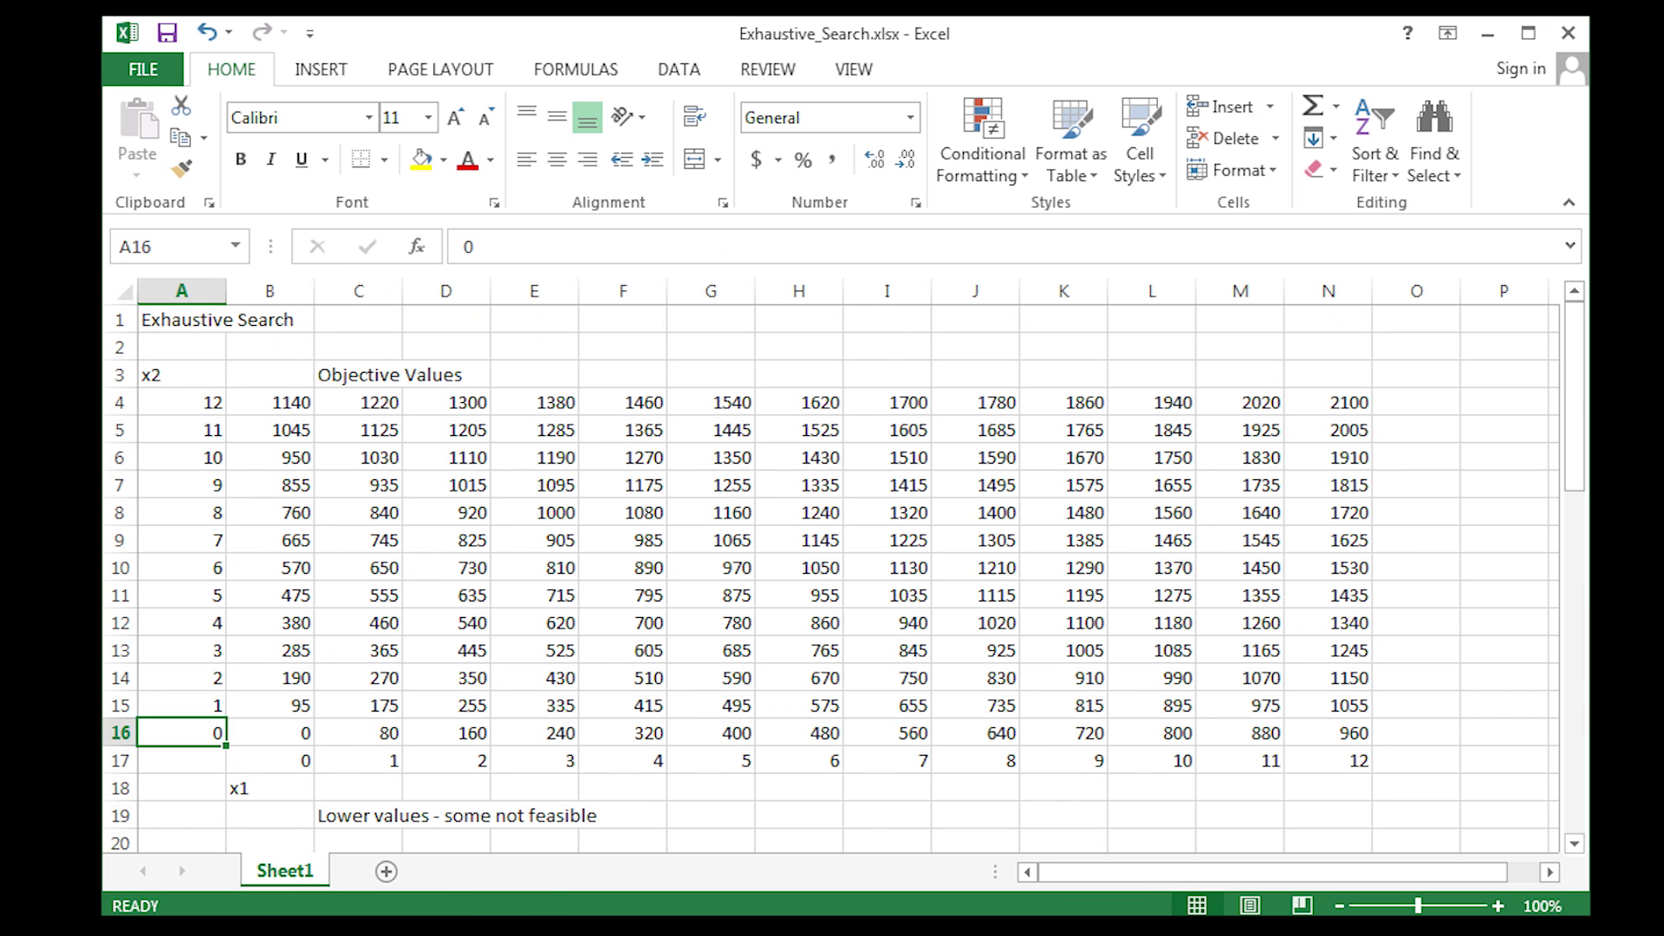
key("Right")
type("=(80*B$17+95*$A16)*")
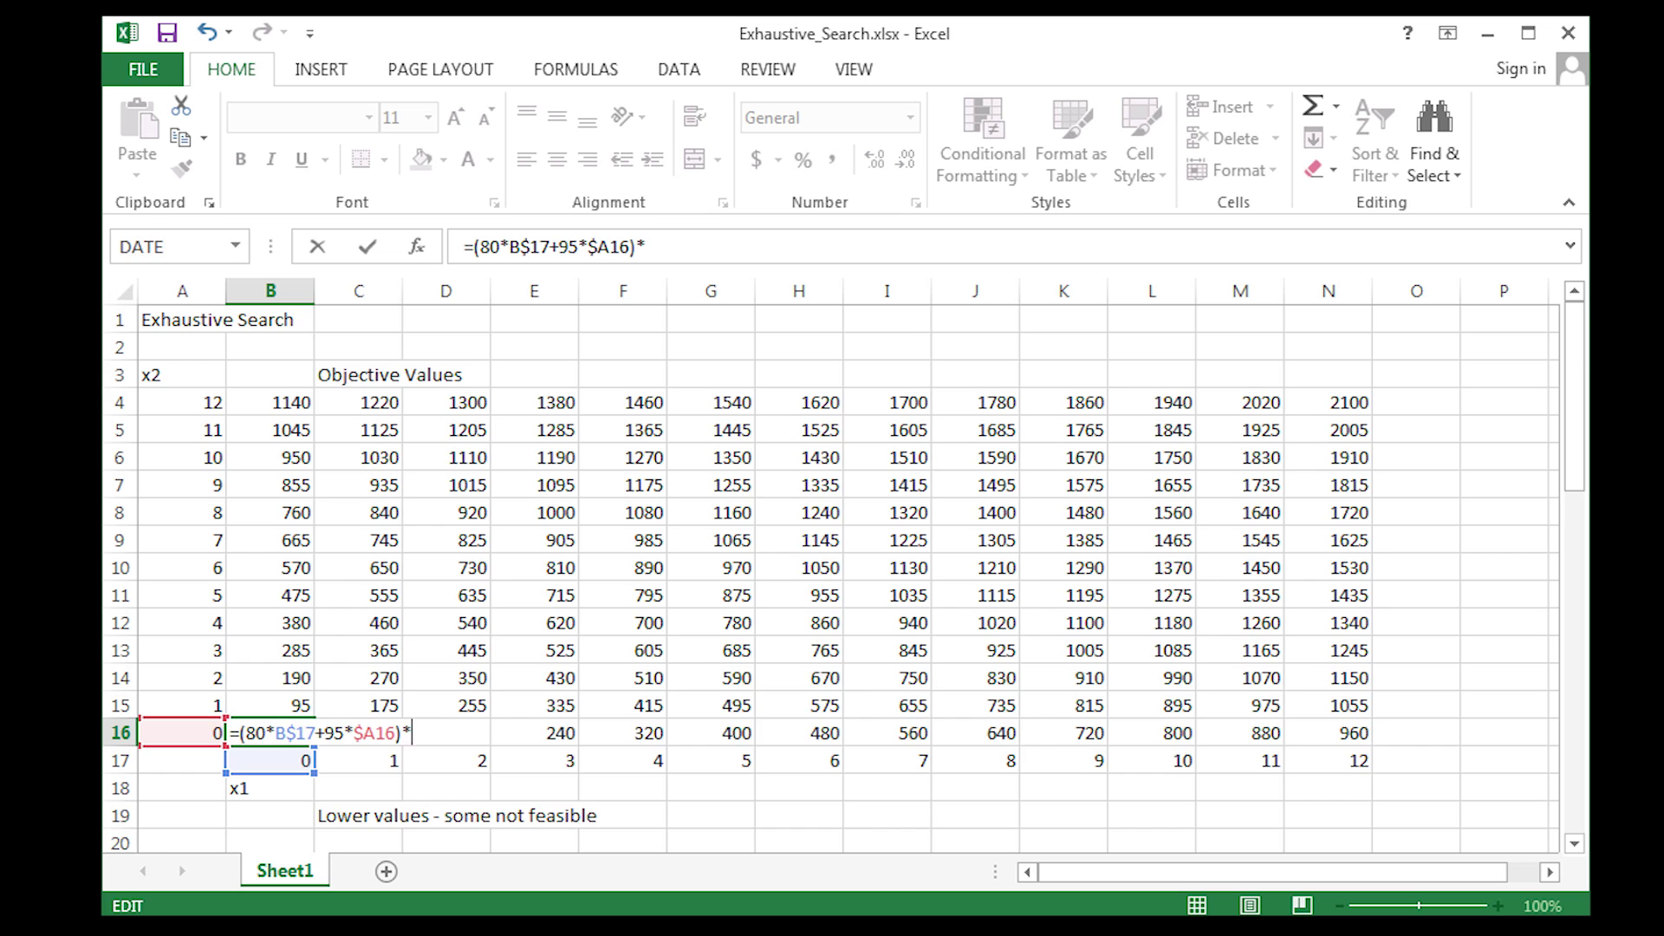
key("Down")
key("Down")
key("Down")
key("Down")
key("Down")
key("Down")
type("*")
key("Down")
key("Down")
key("Down")
key("Down")
key("Down")
key("Down")
key("Down")
key("Down")
key("Down")
key("Down")
key("Down")
key("Down")
key("Down")
key("Down")
key("Down")
key("Down")
key("Down")
key("Down")
key("Down")
key("Down")
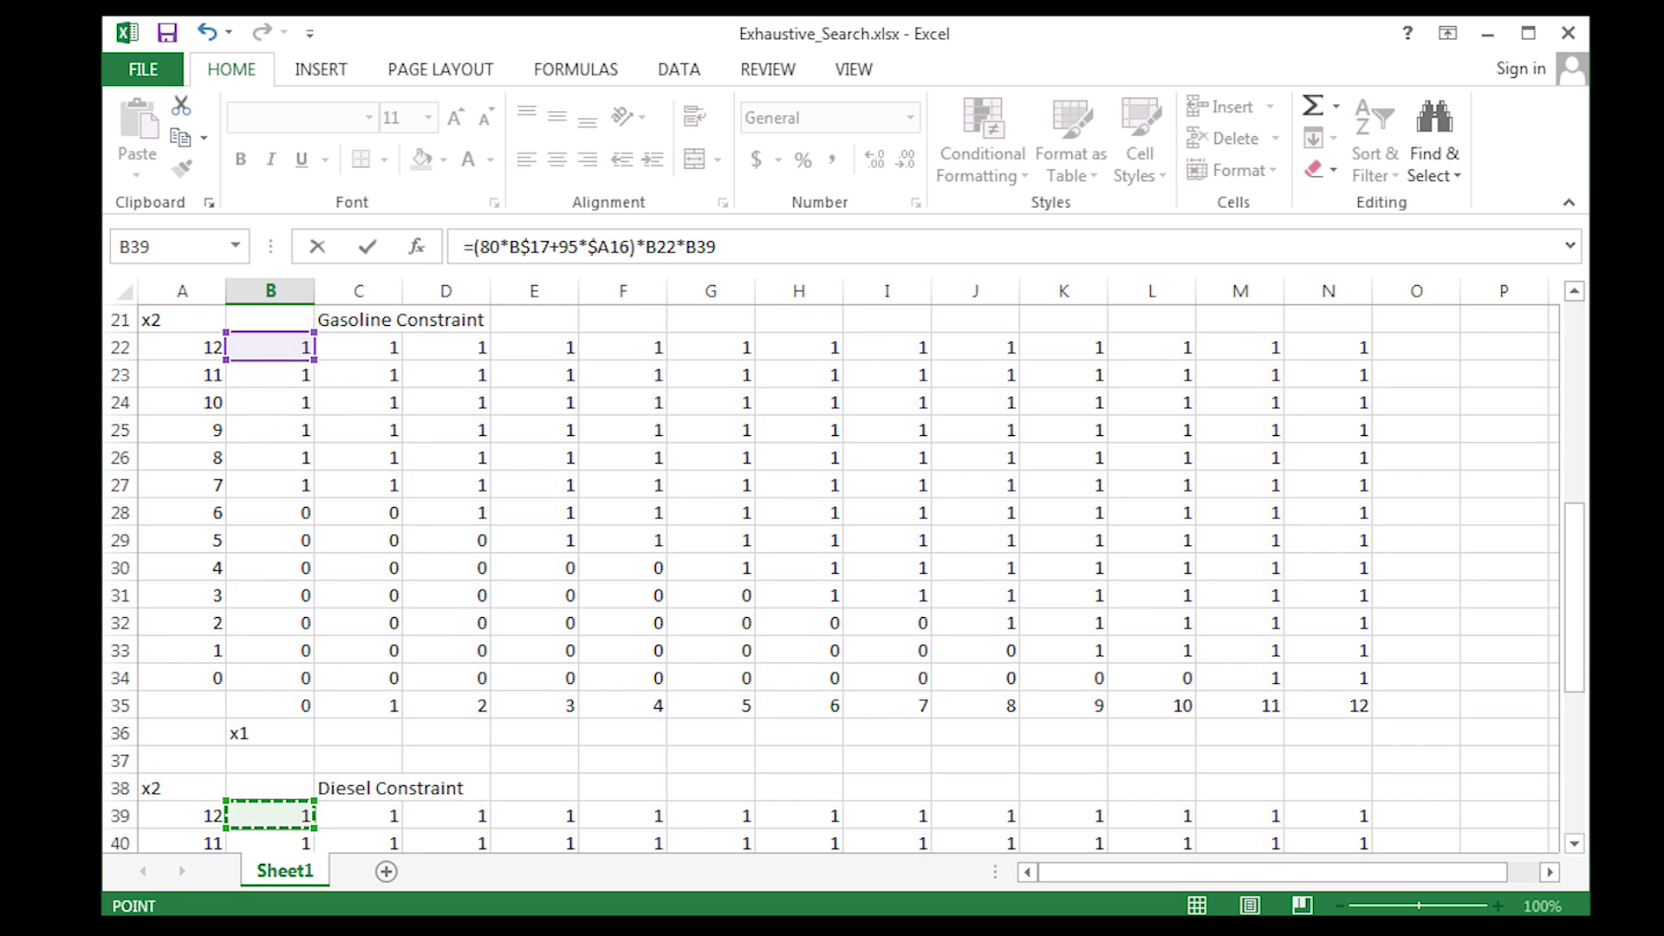
key("Down")
key("Down")
key("Down")
key("Down")
key("Down")
key("Down")
key("Down")
key("Down")
key("Down")
key("Down")
key("Down")
key("Down")
key("Return")
- Recheck the references in the extended B16 objective formula and fill it over the whole grid B4:N16
key("F2")
key("Return")
key("Up")
key("Up")
key("Up")
key("Up")
key("Down")
key("Down")
key("F2")
left_click_drag(271, 553, 303, 401)
key("Return")
key("Up")
key("Up")
key("Up")
key("Up")
key("Up")
key("Up")
key("Up")
key("Up")
key("Up")
key("Up")
key("Up")
key("Up")
key("Up")
key("Up")
key("Up")
key("Up")
key("Down")
left_click(270, 732)
left_click_drag(313, 744, 1353, 733)
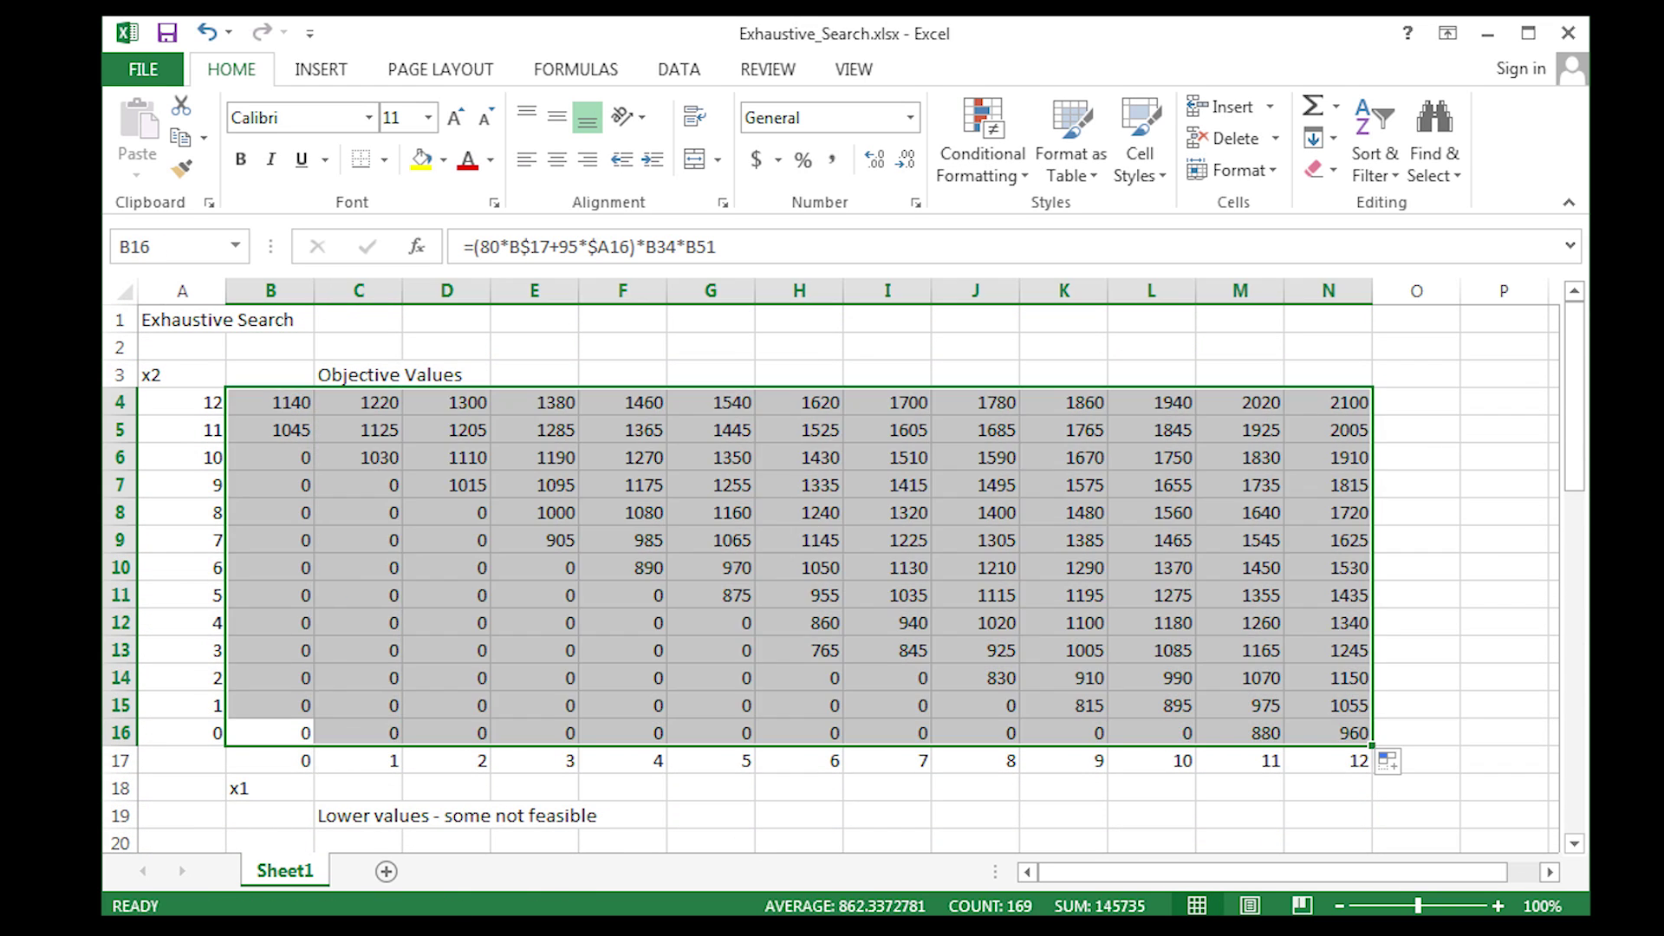
- Extend the heading in C3 to read "Objective Values - Feasible values are non-zero"
left_click(975, 706)
left_click(887, 705)
left_click(798, 706)
double_click(446, 375)
double_click(359, 375)
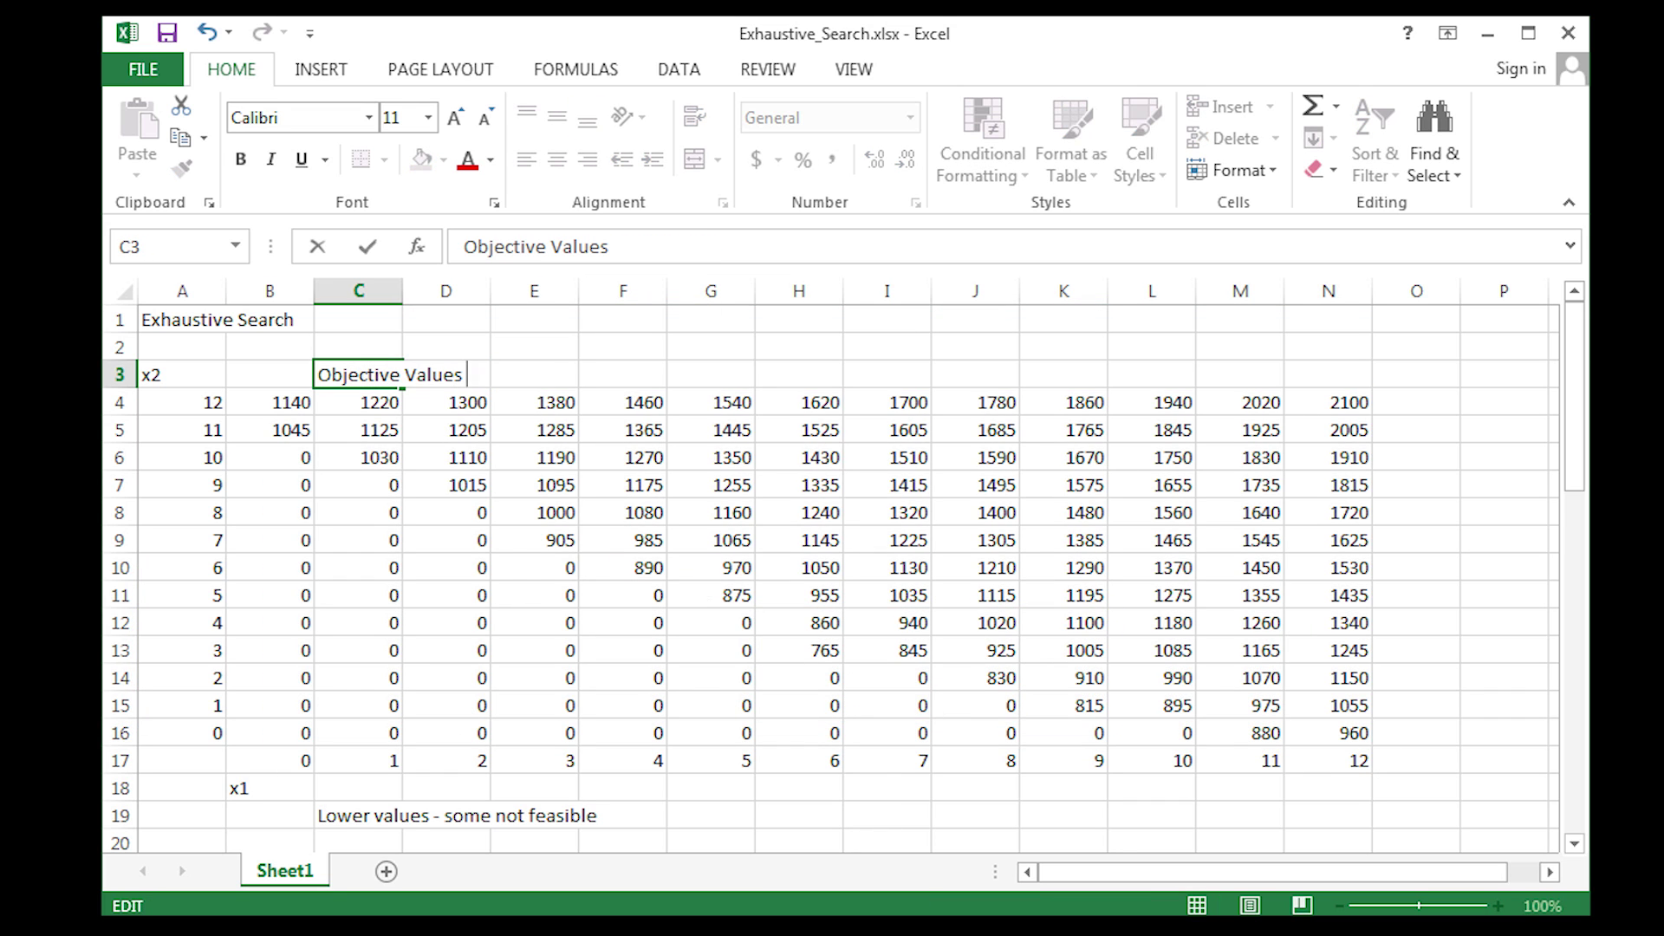
type("- Feasible values are non-zero")
key("Return")
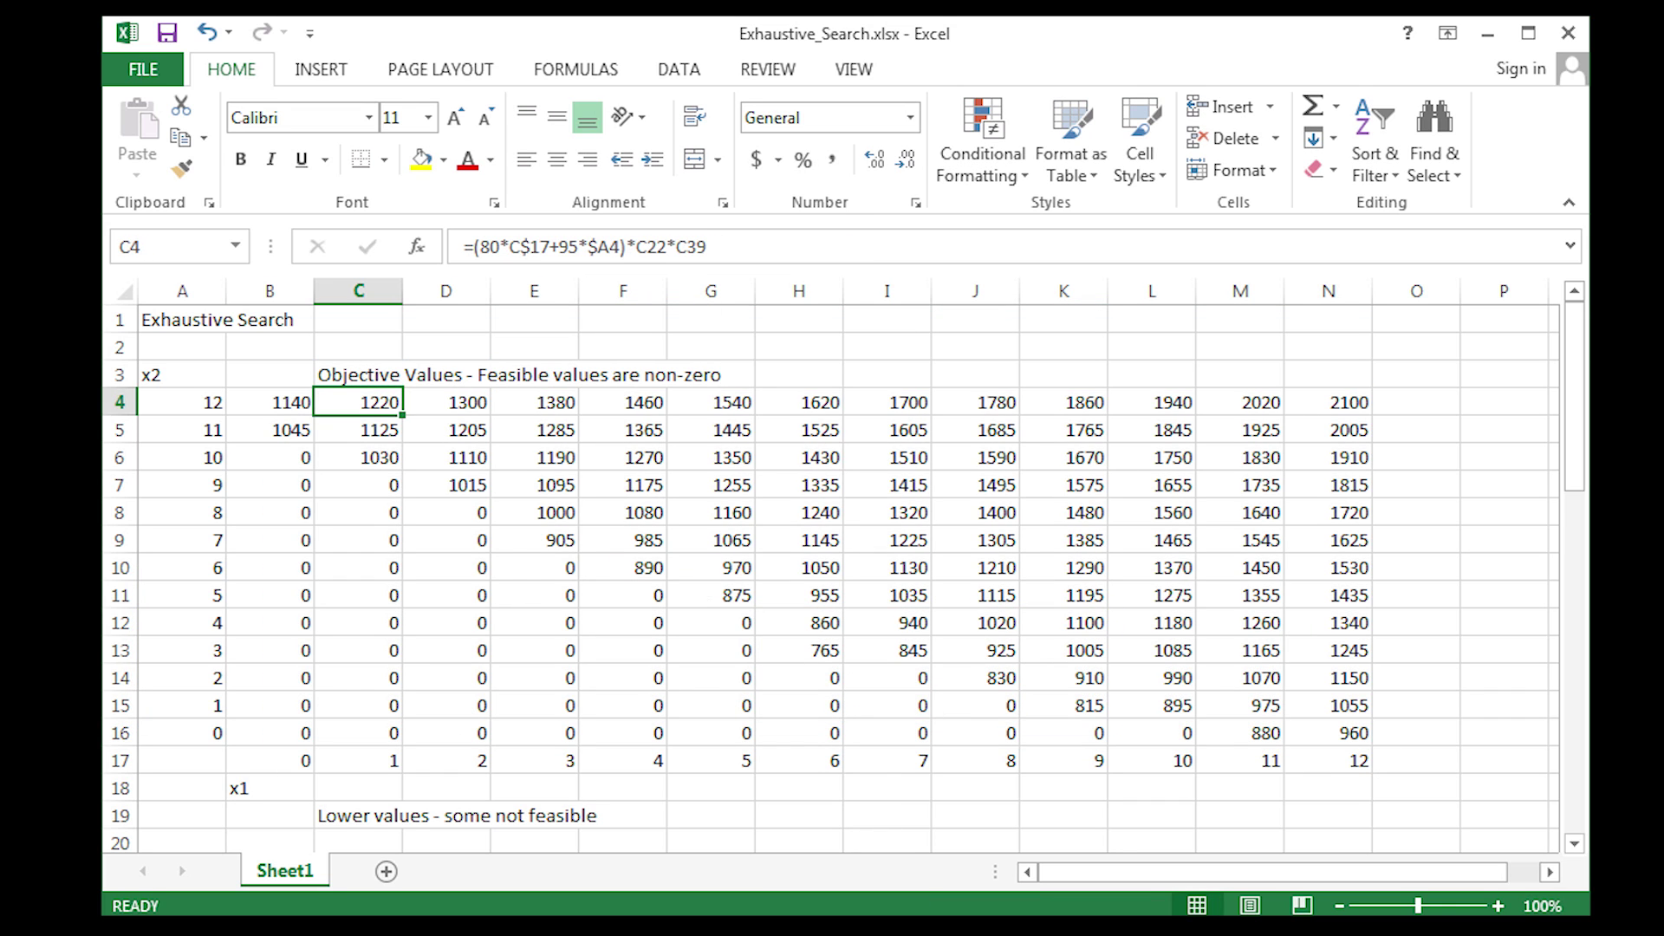
- Compare the objective values along the feasible boundary and highlight the smallest non-zero one, H13, in yellow
left_click(534, 540)
left_click(623, 568)
left_click(711, 595)
left_click(799, 650)
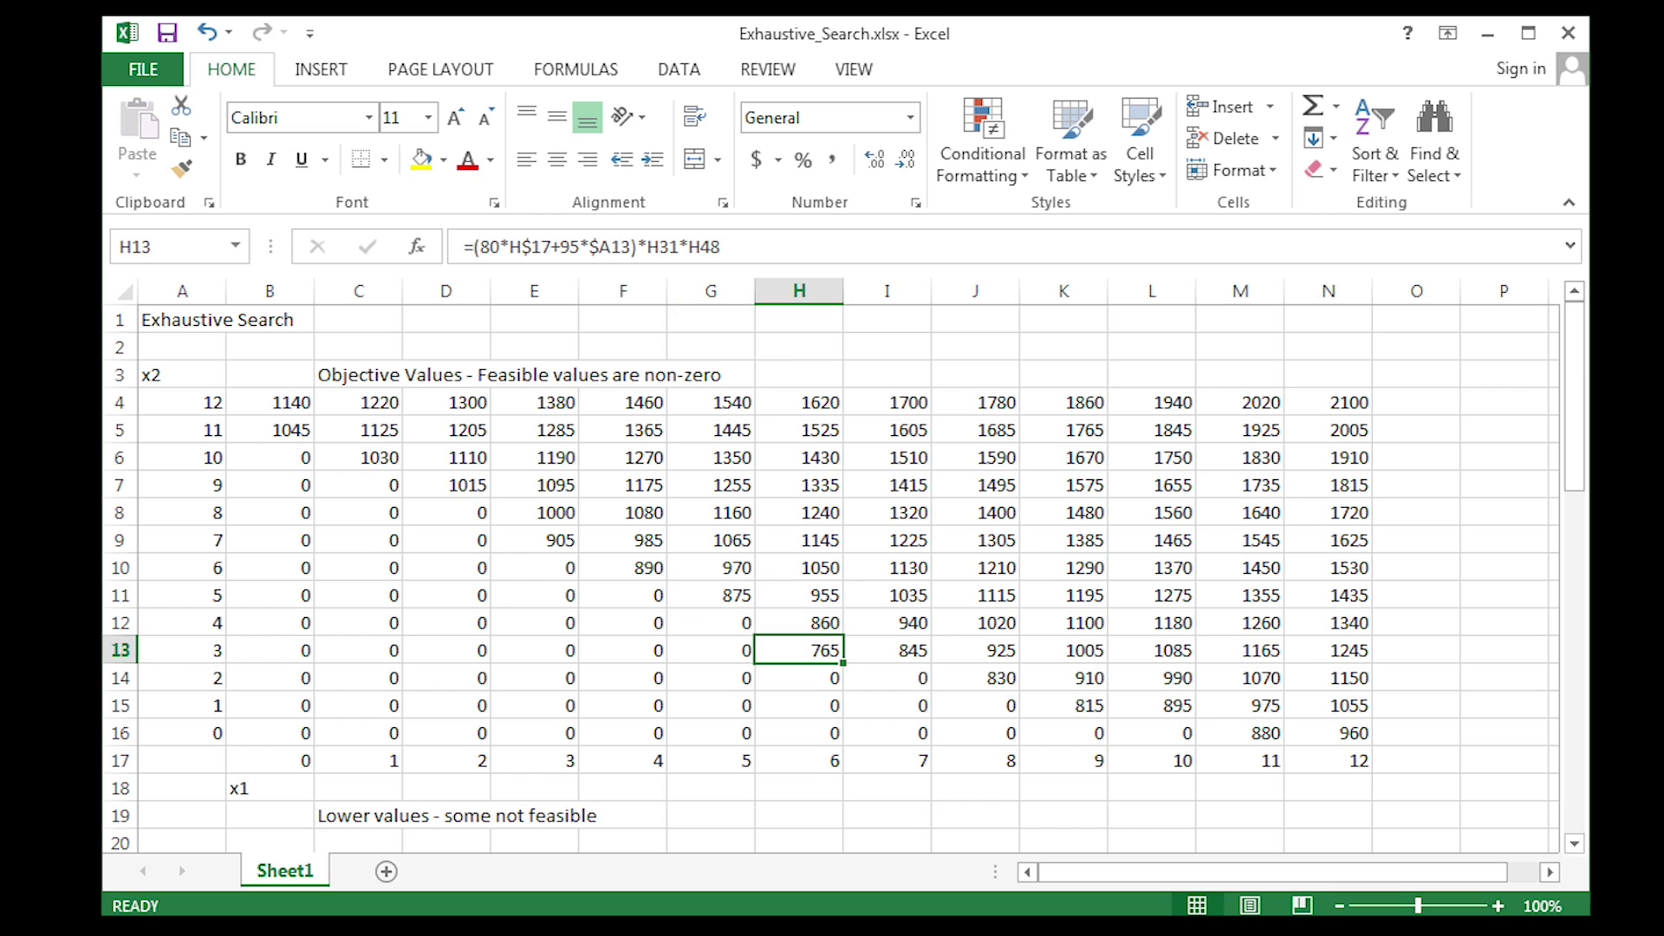
left_click(421, 158)
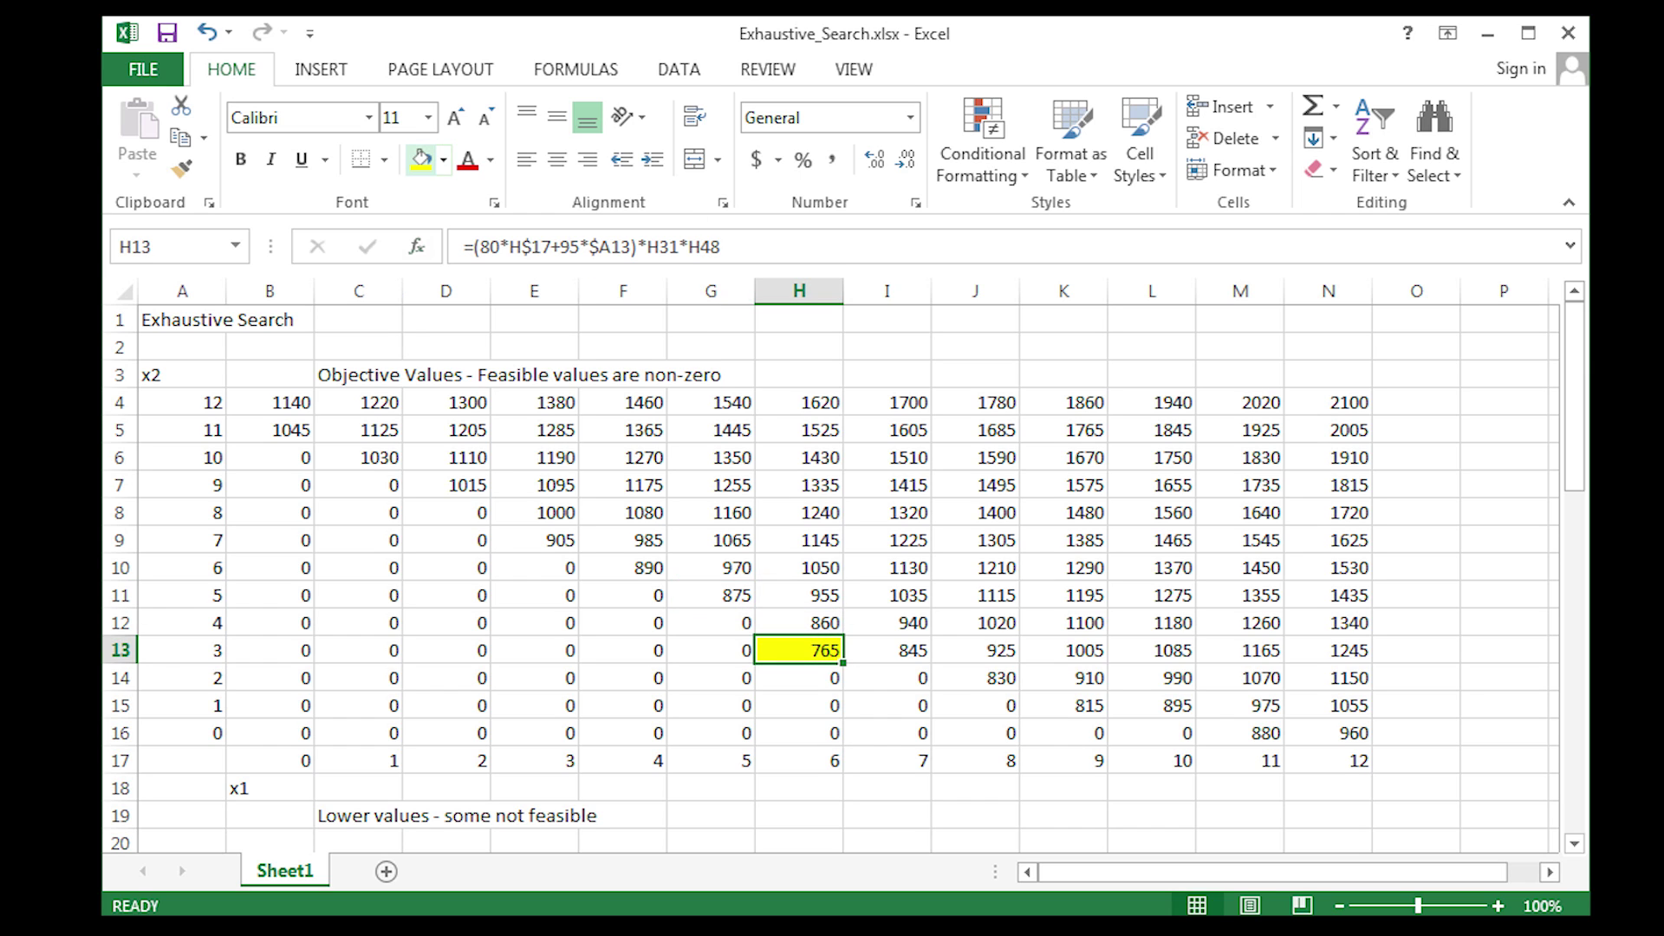
- Highlight the matching x2 value in A13 and x1 value in H17 in yellow
left_click(798, 760)
left_click(798, 650)
left_click(181, 650)
left_click(420, 158)
left_click(799, 760)
left_click(420, 159)
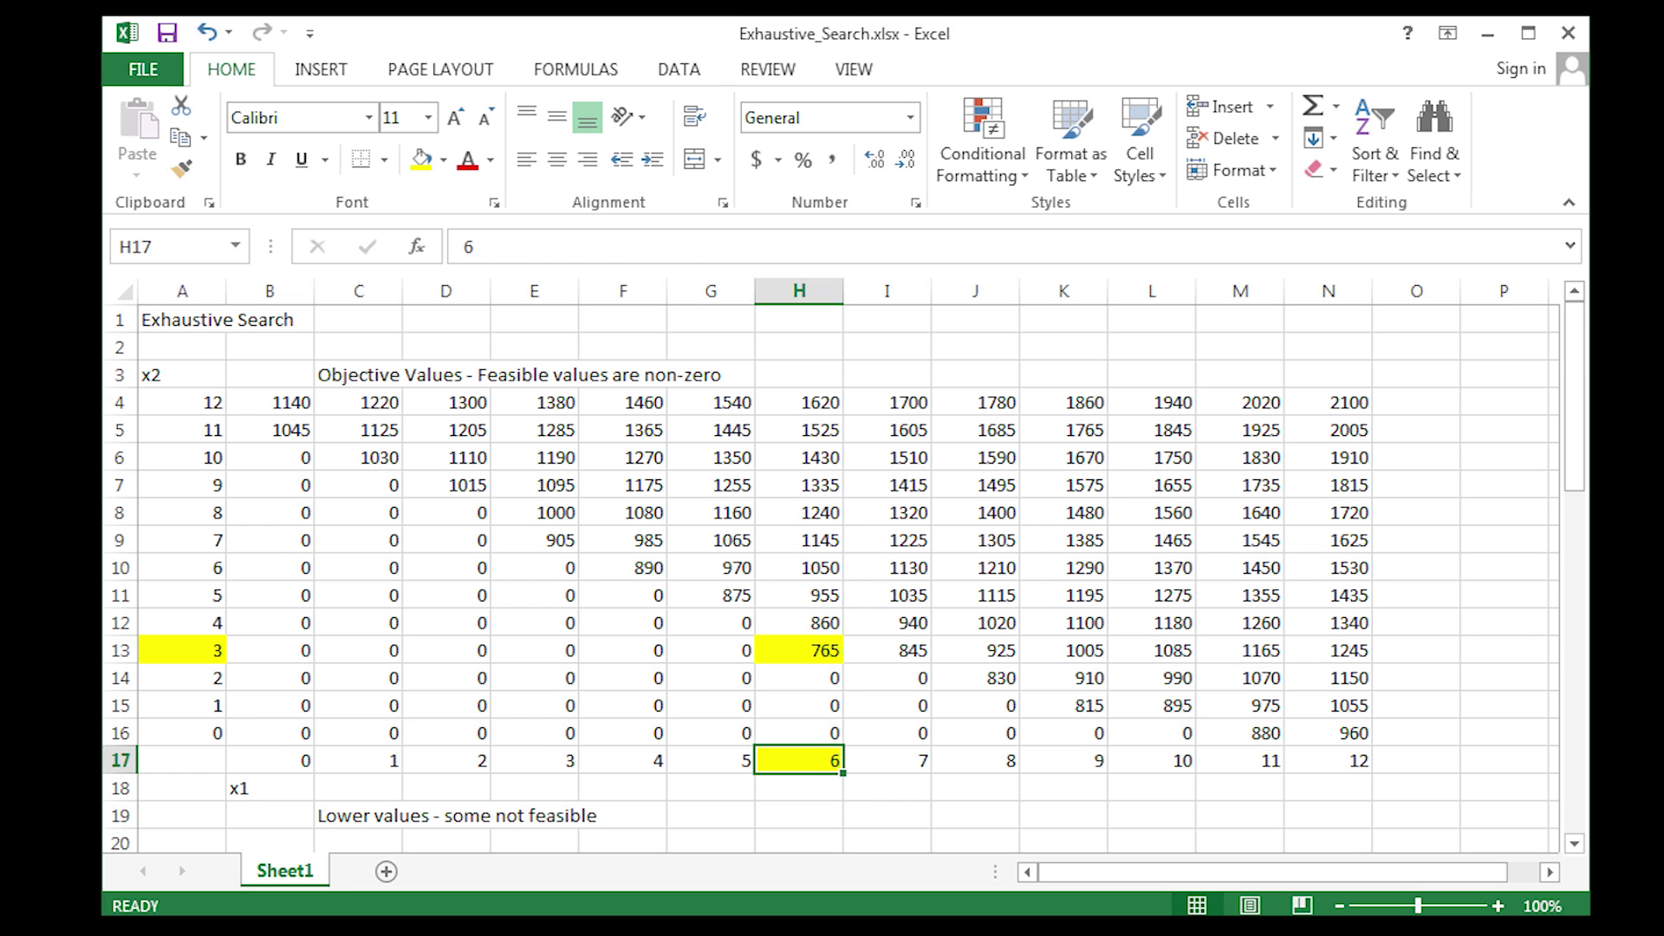
- Change the gasoline constraint formula in I32 to test for greater than or equal to 100
left_click(887, 678)
key("Down")
key("Down")
key("Down")
key("Down")
key("Down")
key("Down")
key("Down")
key("Down")
key("Down")
key("Down")
key("Down")
key("Down")
key("Down")
key("Down")
key("Down")
key("Down")
key("Down")
key("Down")
key("Down")
key("Down")
key("Up")
double_click(887, 733)
left_click(1057, 733)
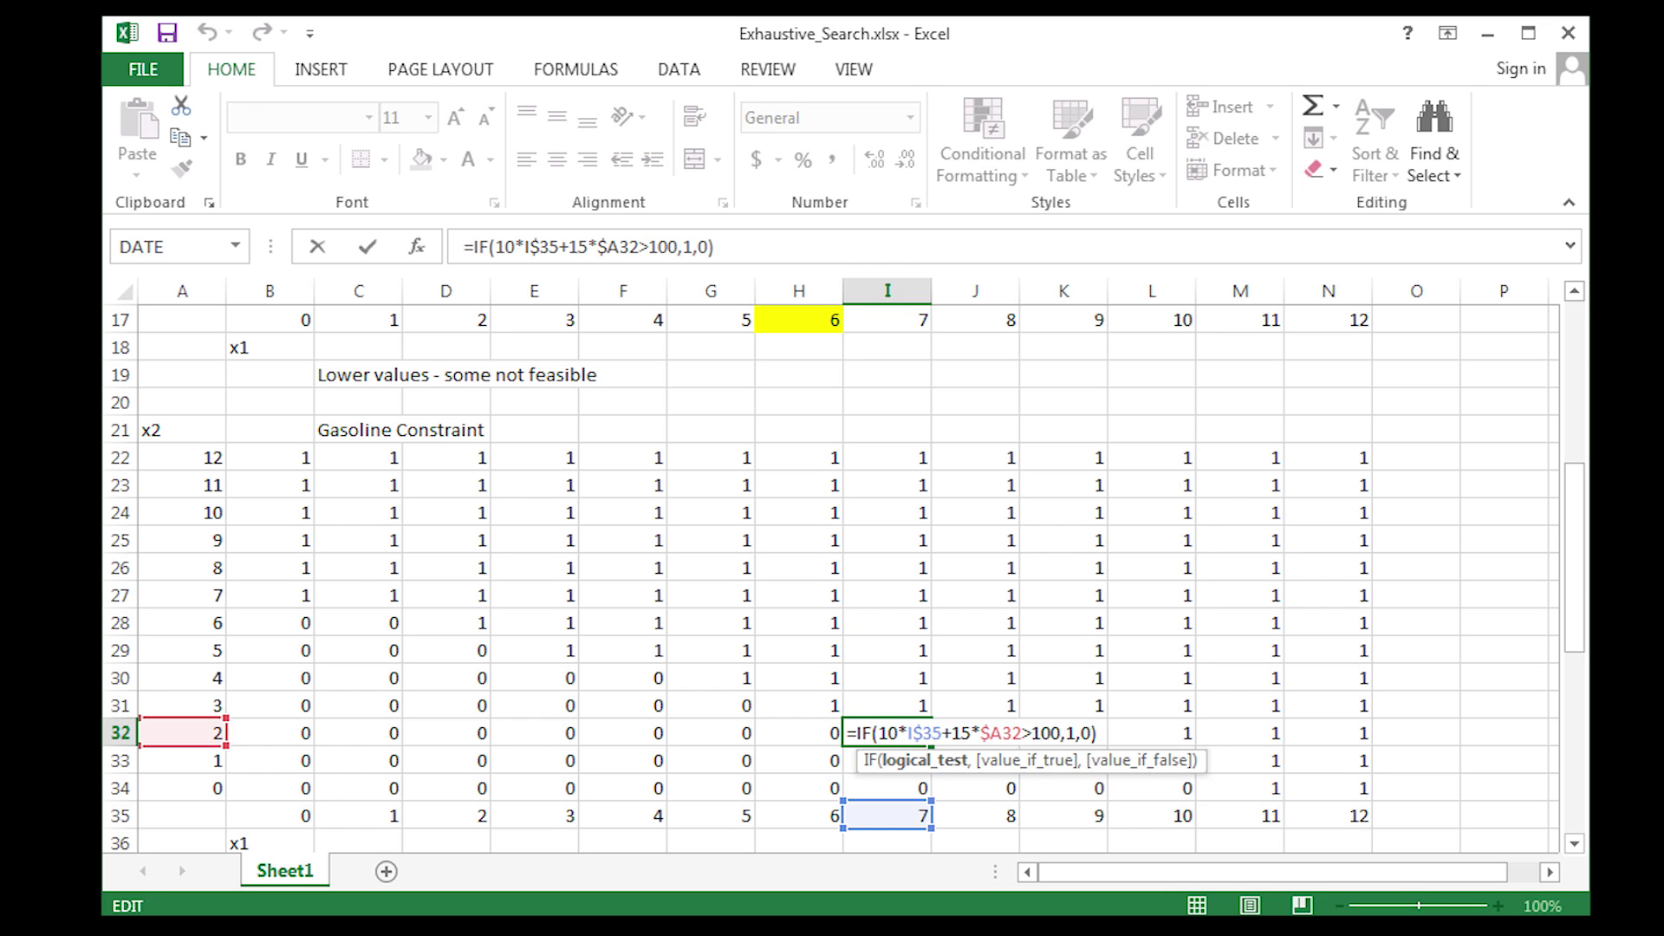
type("=")
key("Return")
key("Up")
- Change the gasoline formula in B34 to =IF(10*B$35+15*$A34>=100,1,0) and fill it over B22:N34
key("Down")
key("Down")
key("Down")
key("Down")
key("Down")
key("Down")
key("Down")
key("Down")
key("Down")
key("Down")
key("Down")
key("Down")
key("Down")
key("Down")
key("Down")
key("Down")
key("Down")
key("Down")
key("Down")
key("Down")
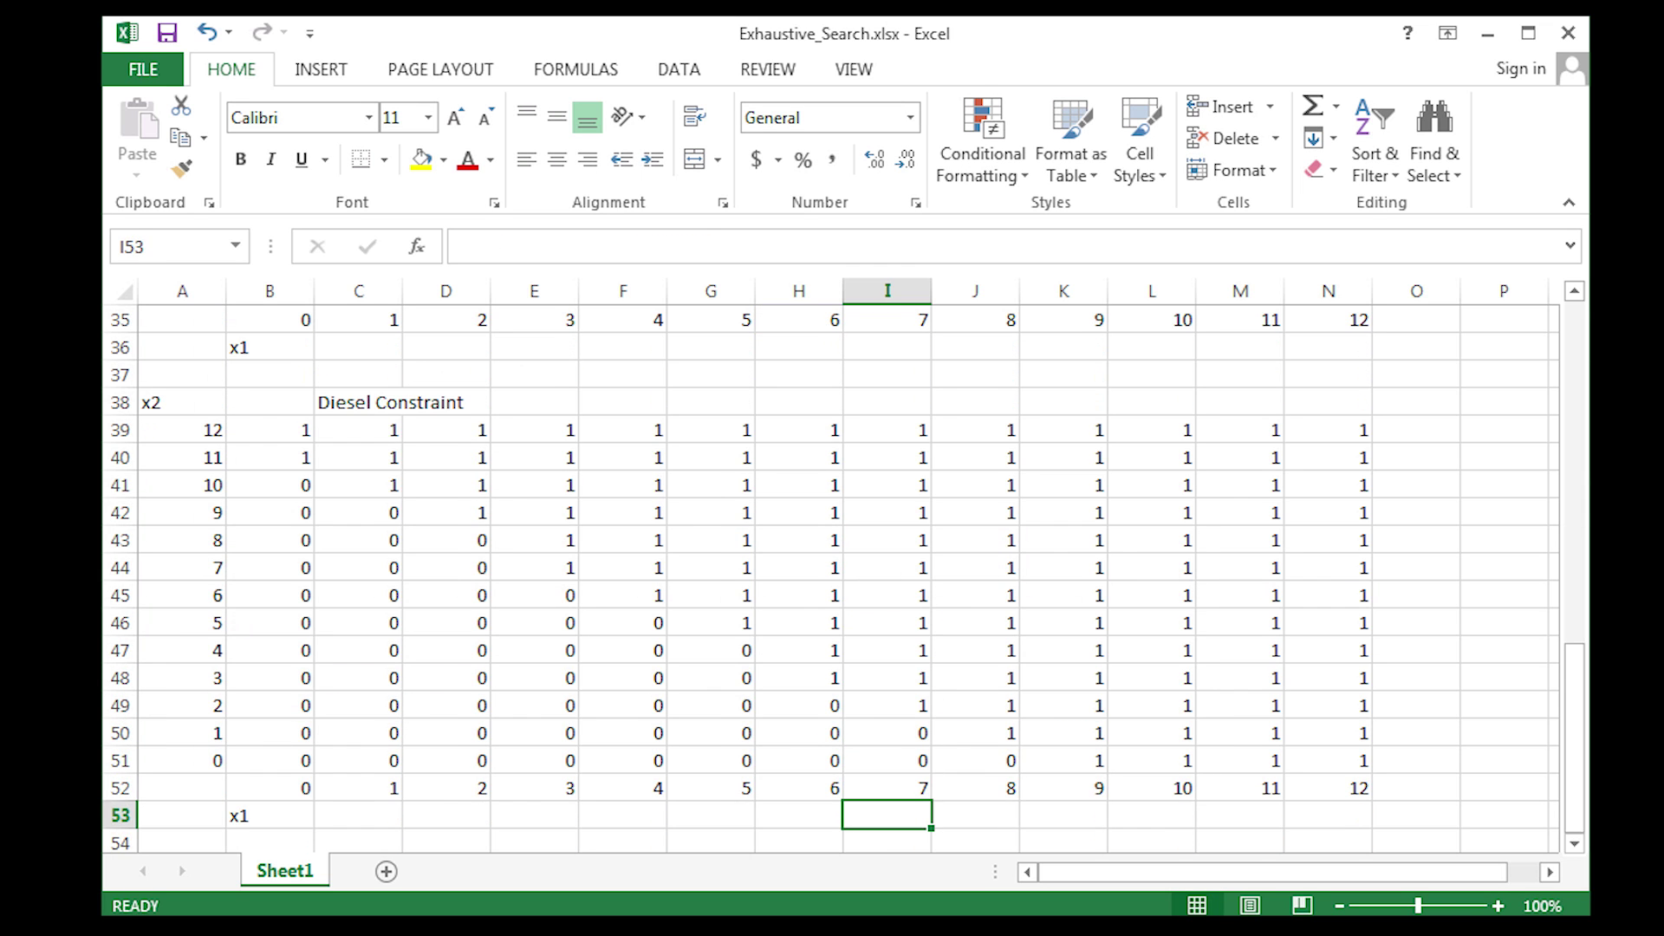
left_click(358, 374)
scroll(833, 576, "up", 1)
double_click(300, 374)
left_click(419, 375)
type("=")
key("Return")
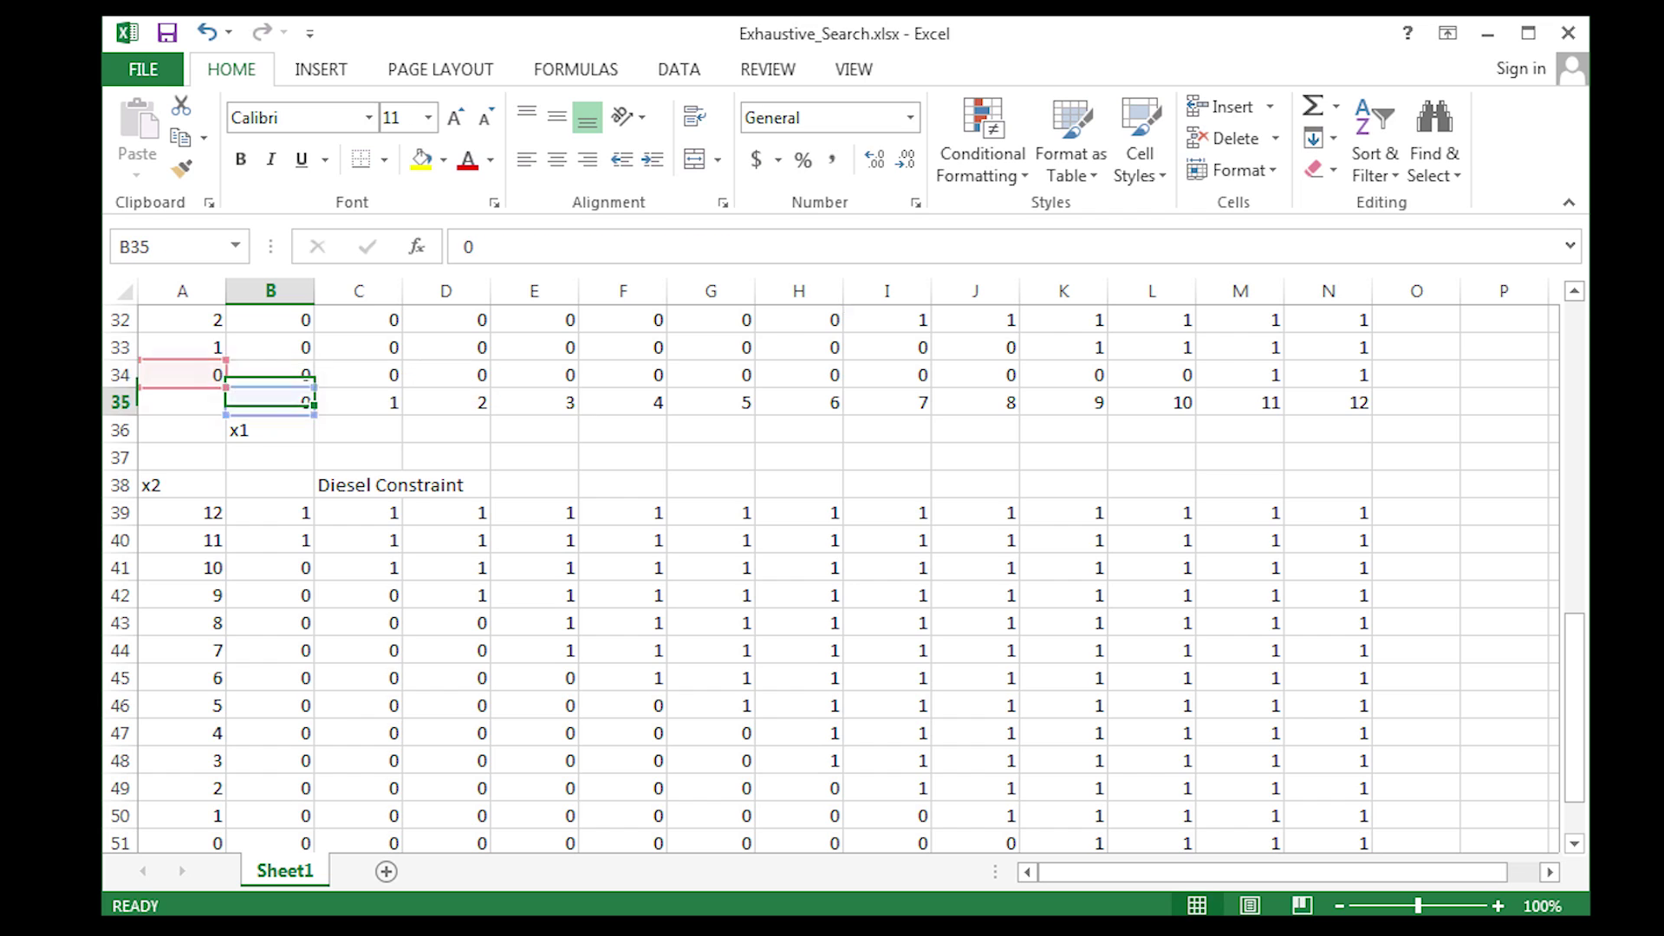
key("Up")
left_click_drag(313, 387, 295, 374)
left_click_drag(313, 719, 1352, 720)
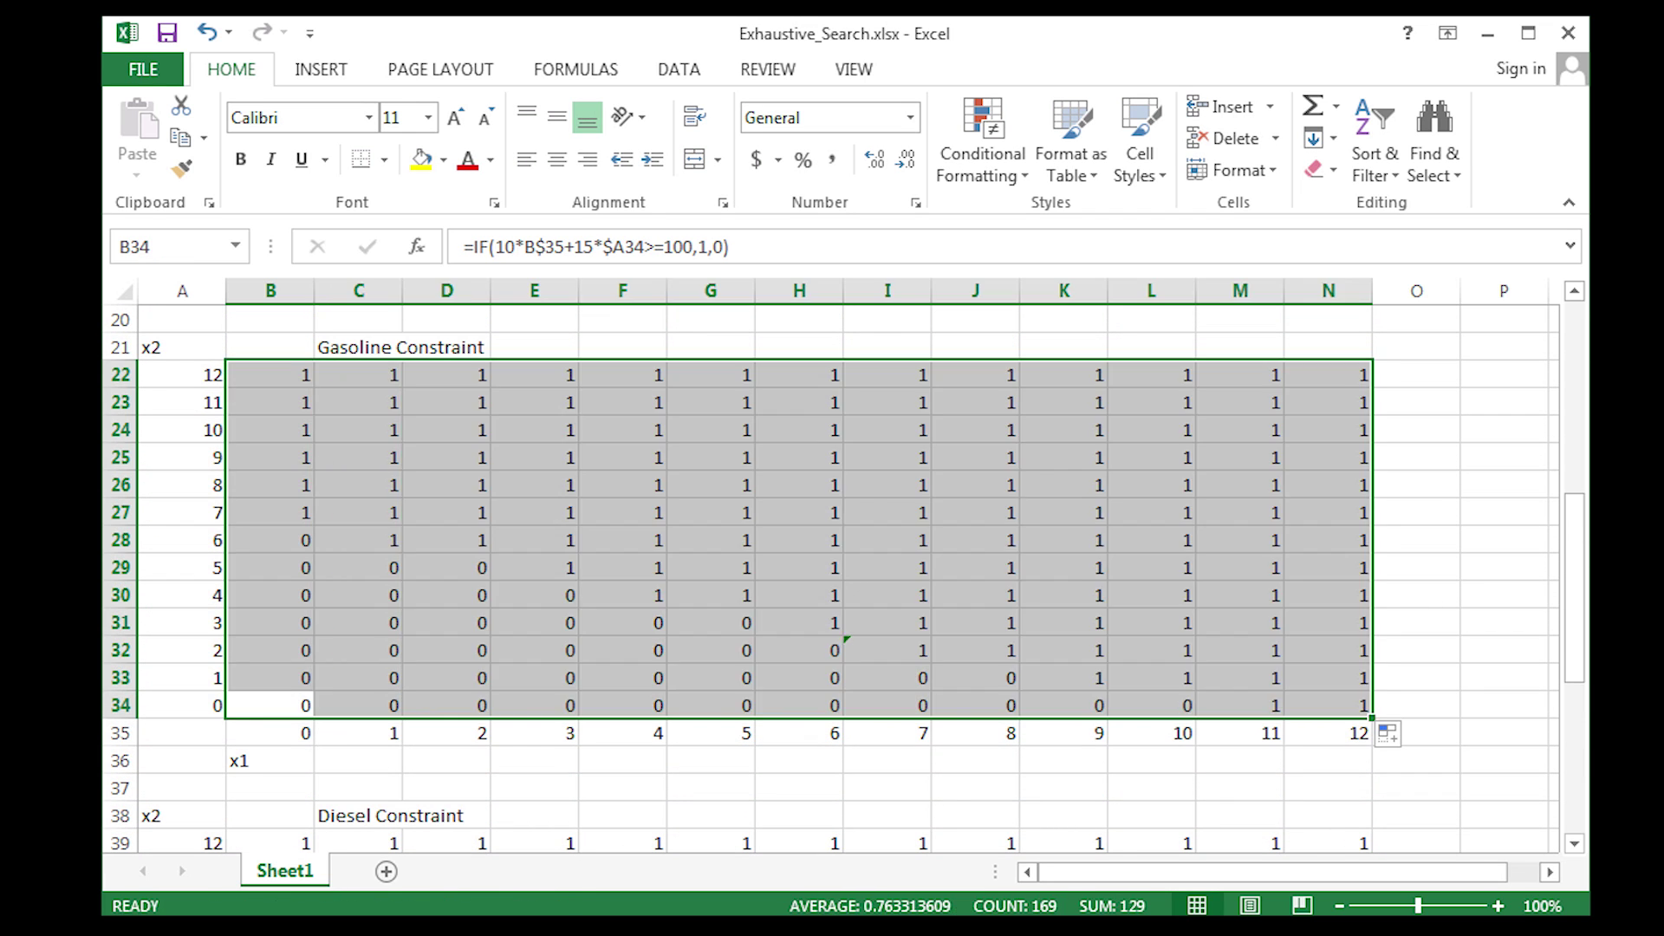
- Change the diesel formula in B51 to =IF(20*B$35+15*$A51>=160,1,0) and fill it over B39:N51
left_click(534, 732)
key("Down")
key("Down")
key("Down")
key("Down")
key("Down")
key("Down")
key("Down")
key("Down")
key("Down")
key("Down")
key("Down")
key("Down")
key("Down")
key("Down")
key("Down")
key("Down")
key("Down")
key("Down")
key("Down")
double_click(291, 733)
left_click(422, 733)
type("=IF(20*B$35+15*$A51>=160,1,0")
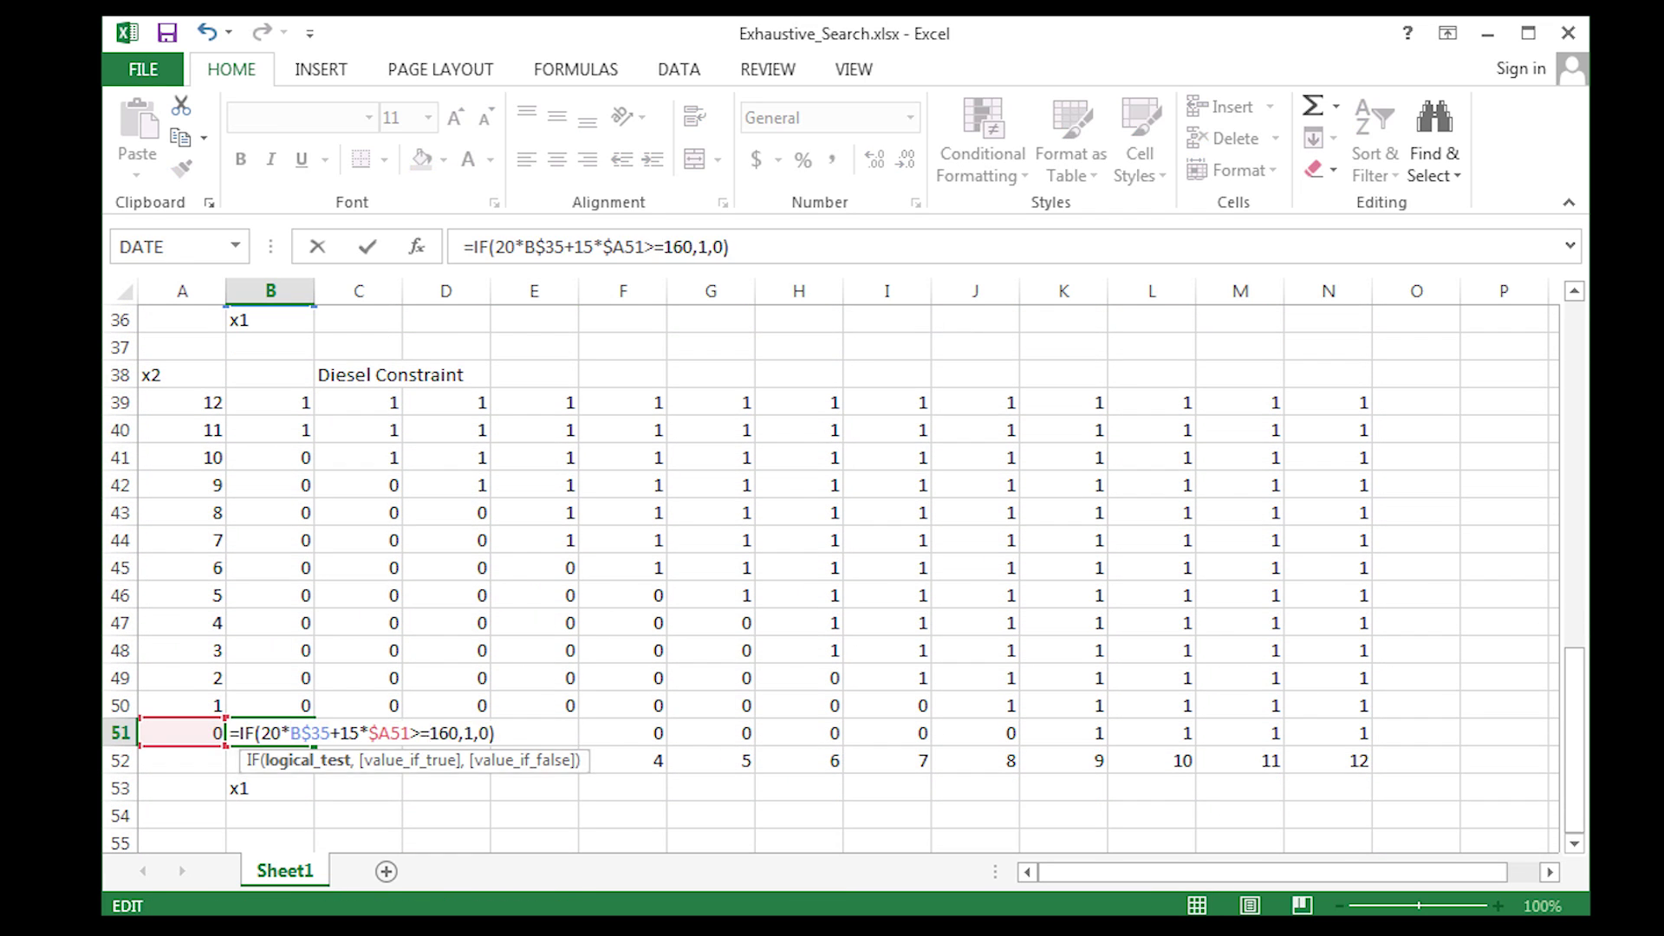
key("Return")
key("Up")
left_click_drag(314, 745, 1357, 733)
left_click(976, 650)
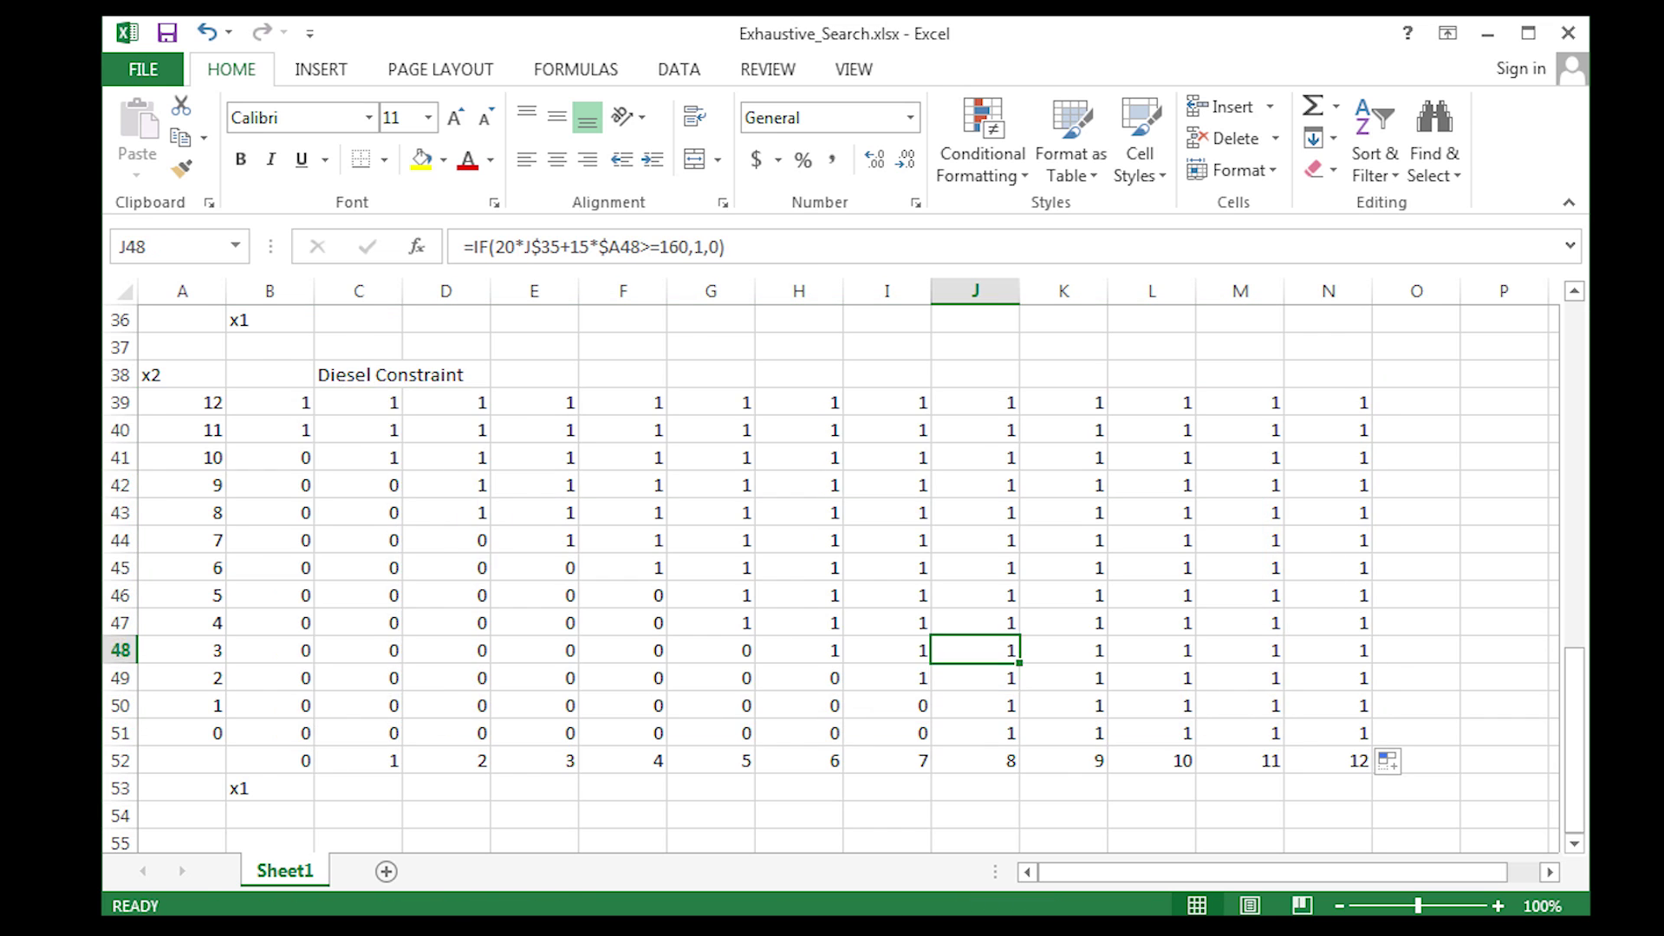
- Colour the lowest non-zero objective value in I14 red, along with its x2 value in A14 and x1 value in I17
key("Up")
key("Up")
key("Up")
key("Up")
key("Up")
key("Up")
key("Up")
key("Up")
key("Up")
key("Up")
key("Up")
key("Up")
key("Up")
key("Up")
key("Up")
key("Up")
key("Up")
key("Up")
key("Up")
key("Up")
key("Up")
key("Up")
key("Up")
left_click(887, 650)
left_click(468, 159)
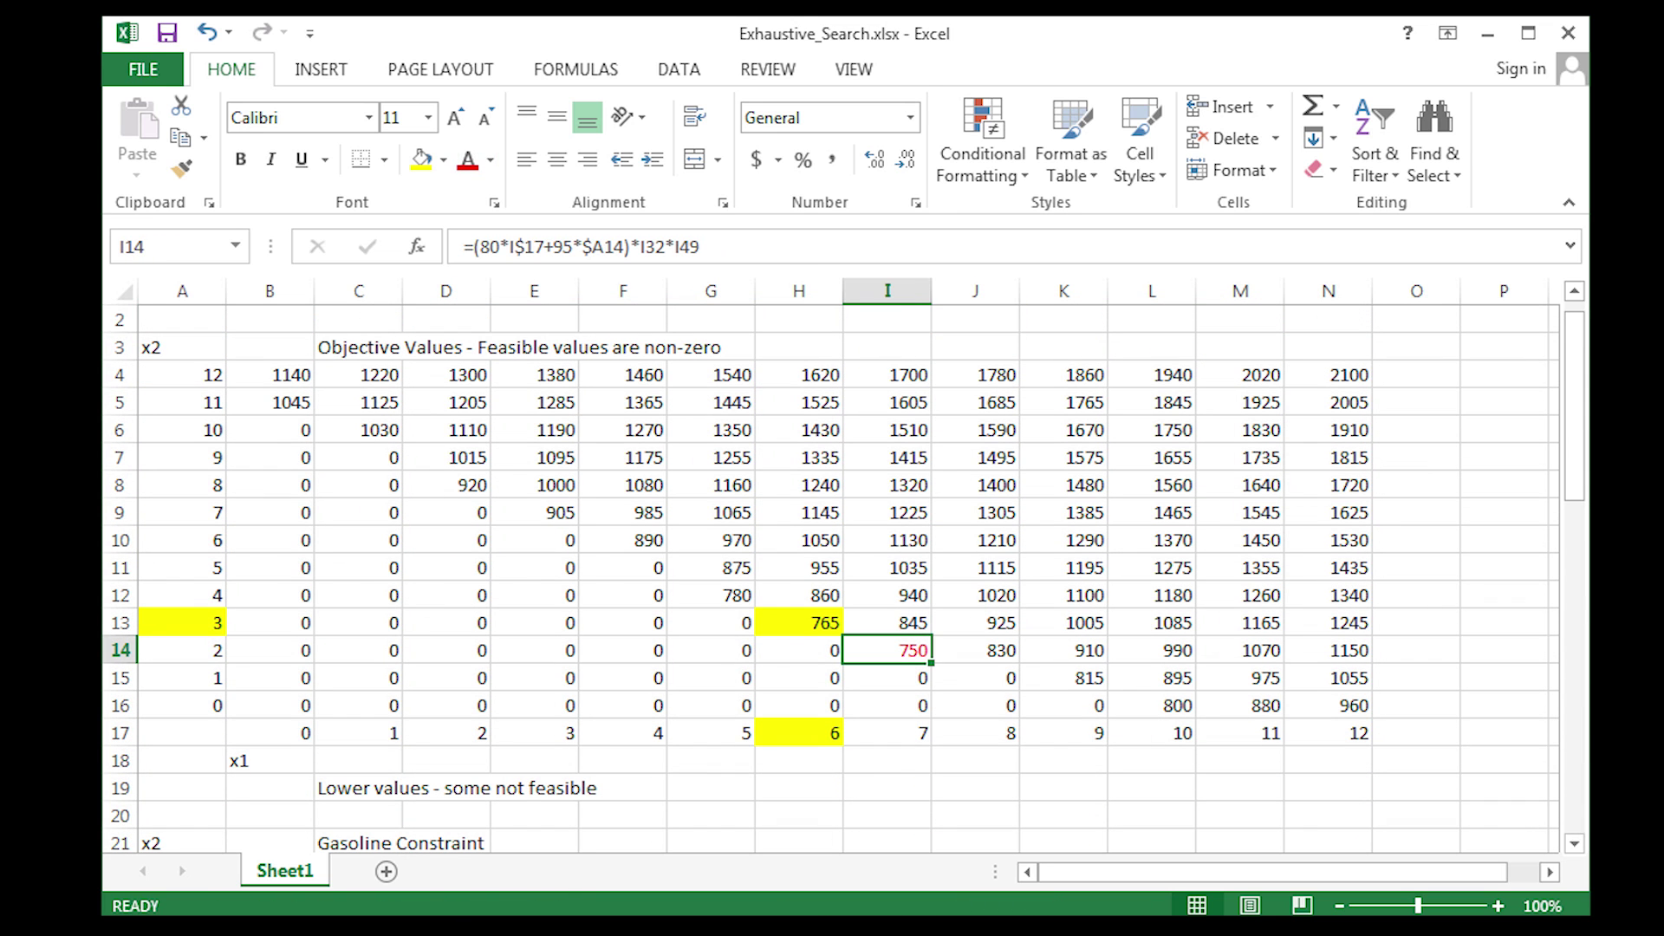
key("Home")
left_click(468, 159)
left_click(887, 732)
left_click(469, 159)
- Enter the note "If we use equality constraint (>) then x1=6, x2=3 is the optimal solution" in G19
left_click(710, 788)
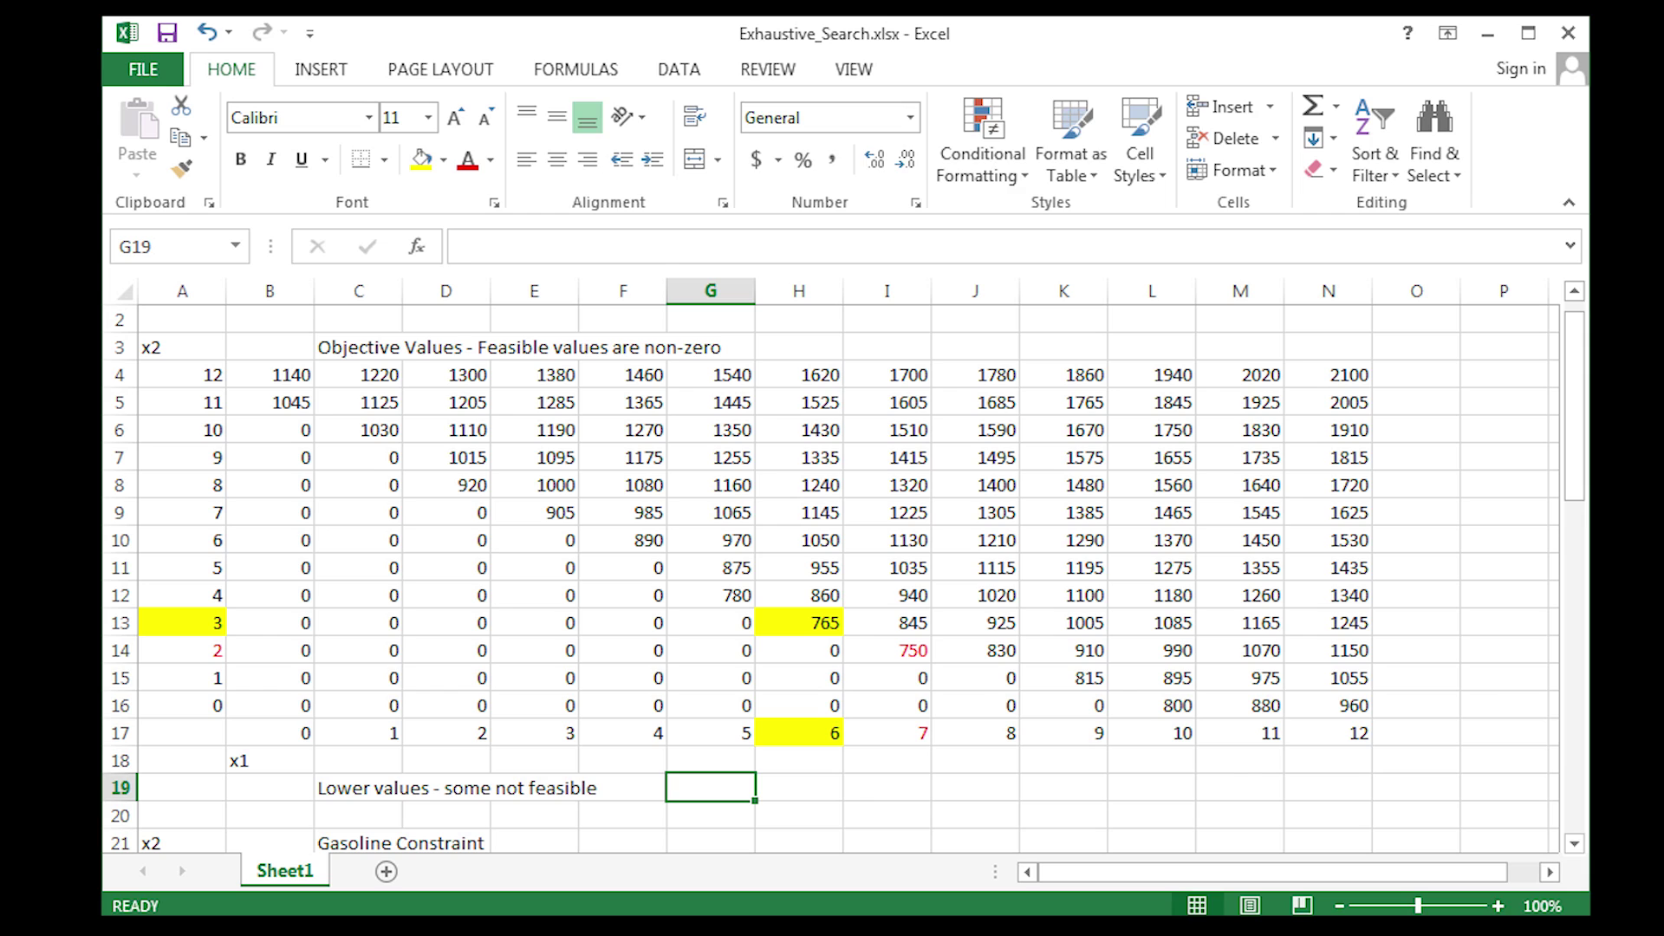
type("If we use equality con")
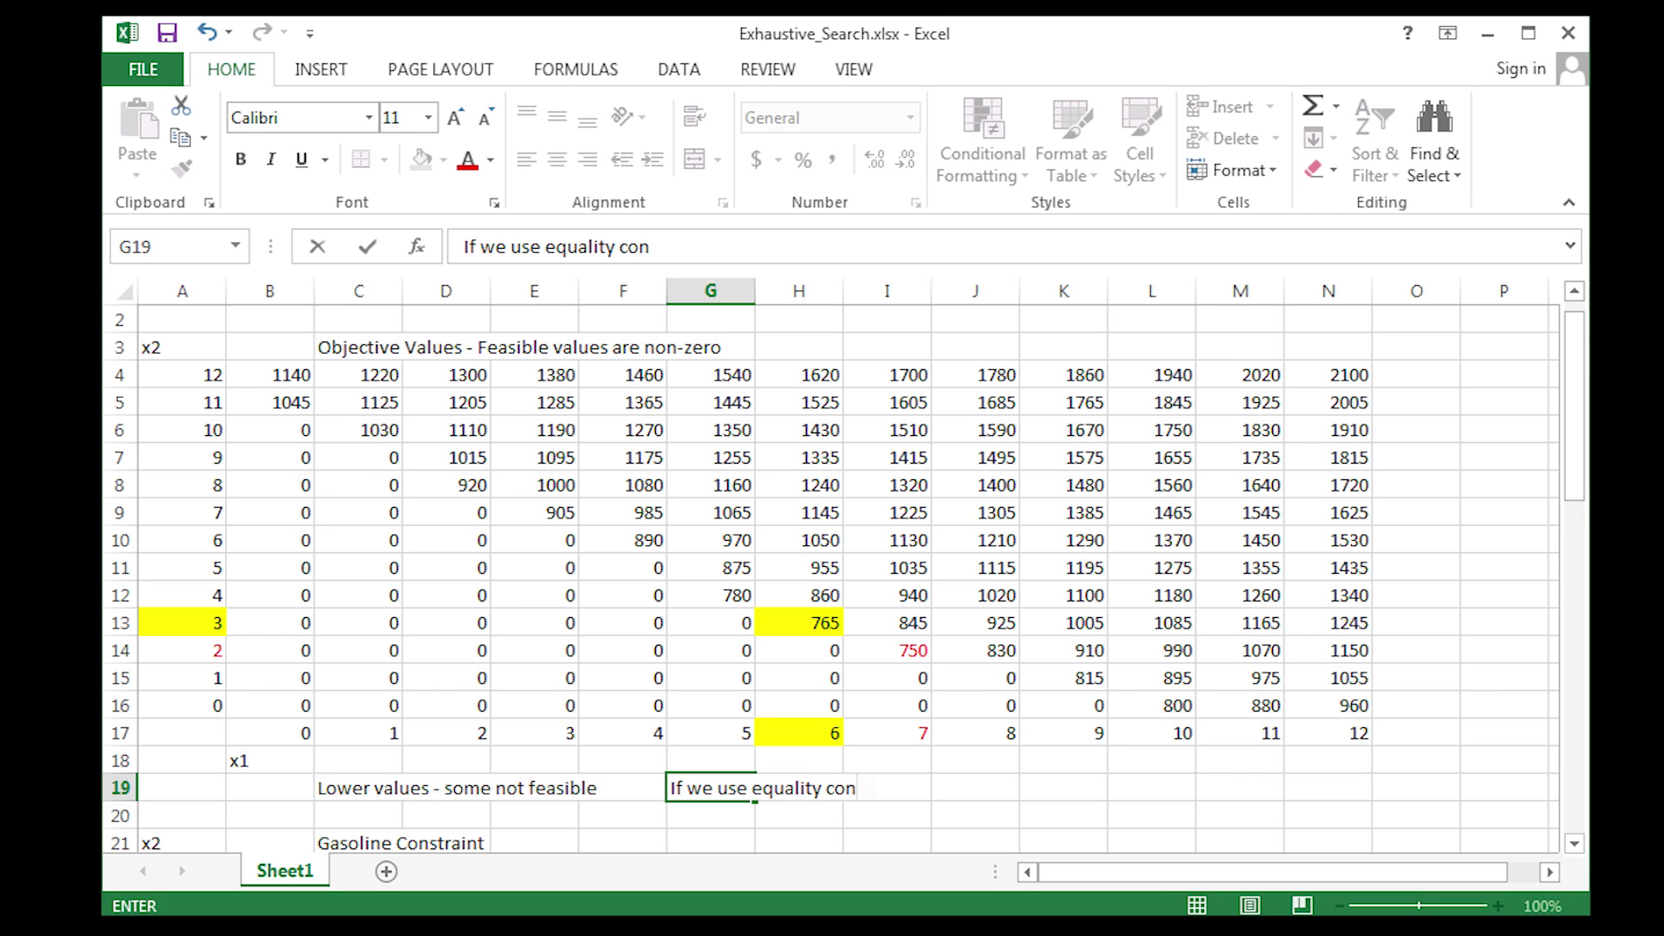
type("straint (>) th")
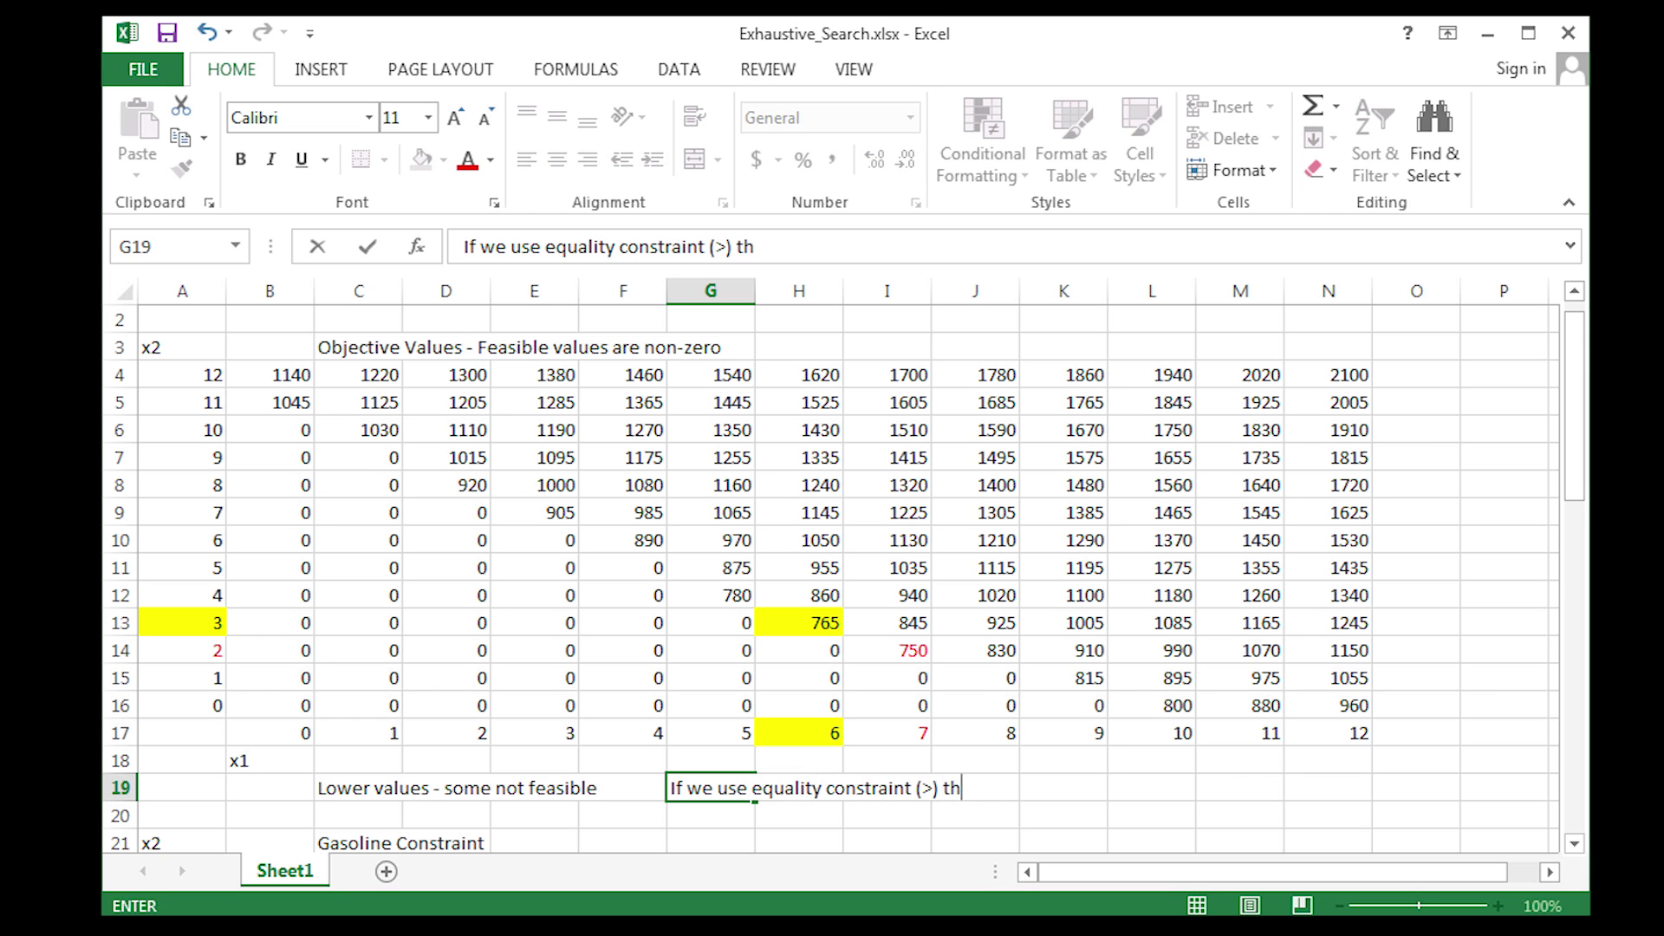
type("en x1=6, x")
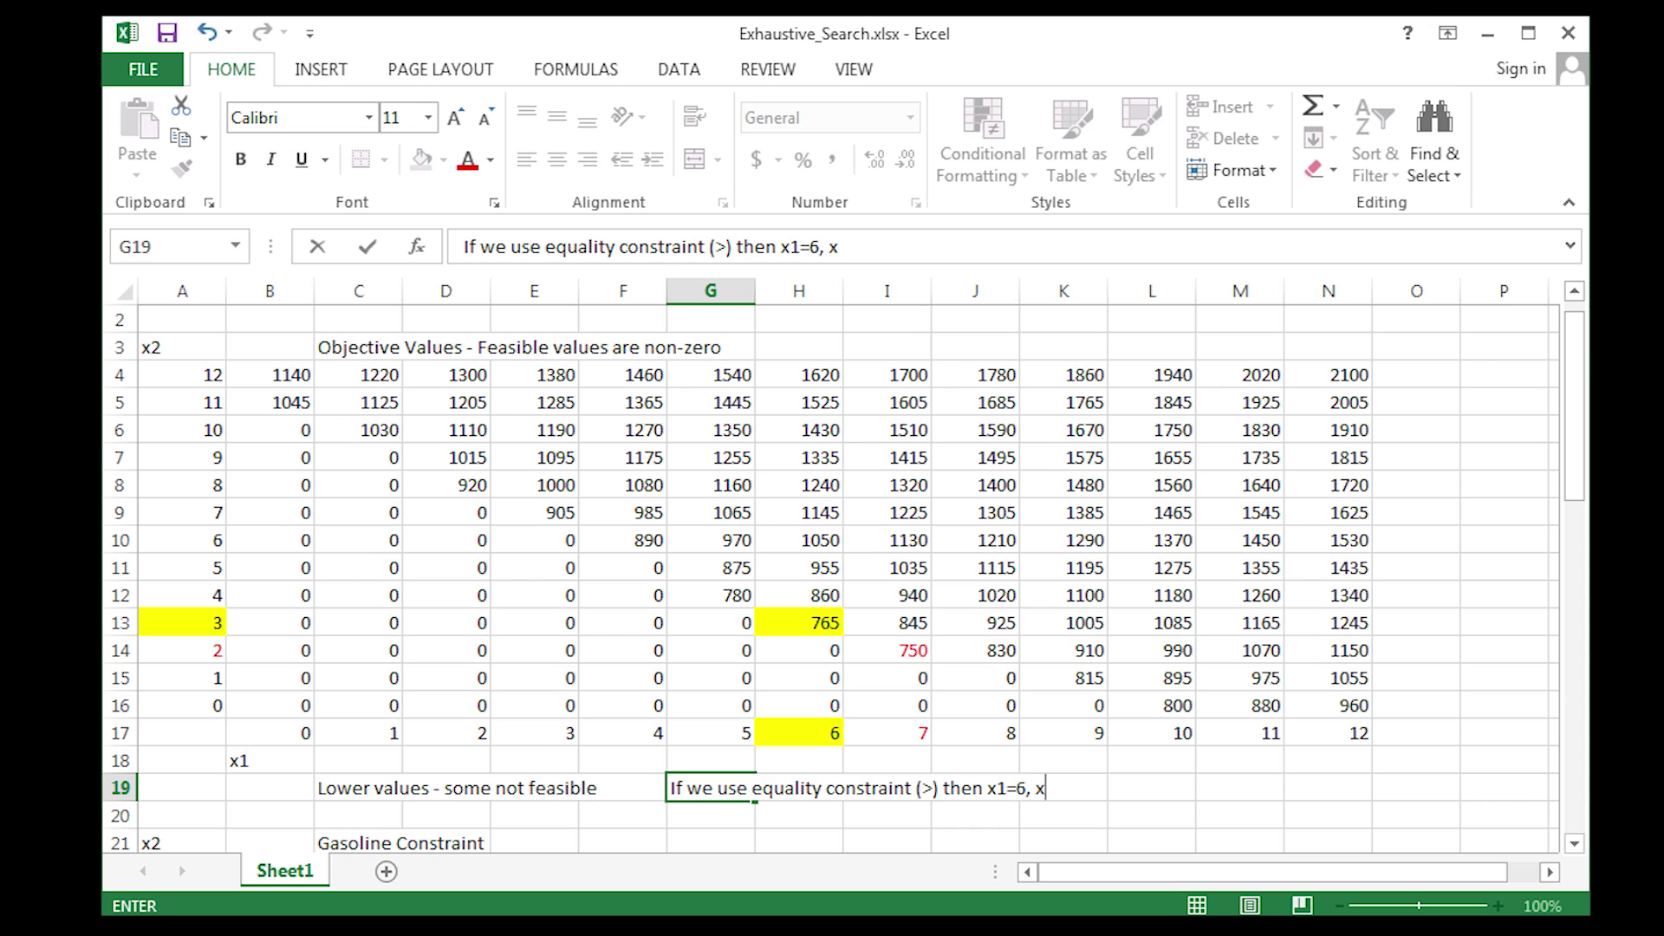
type("2=3 is the optimal solution")
key("Return")
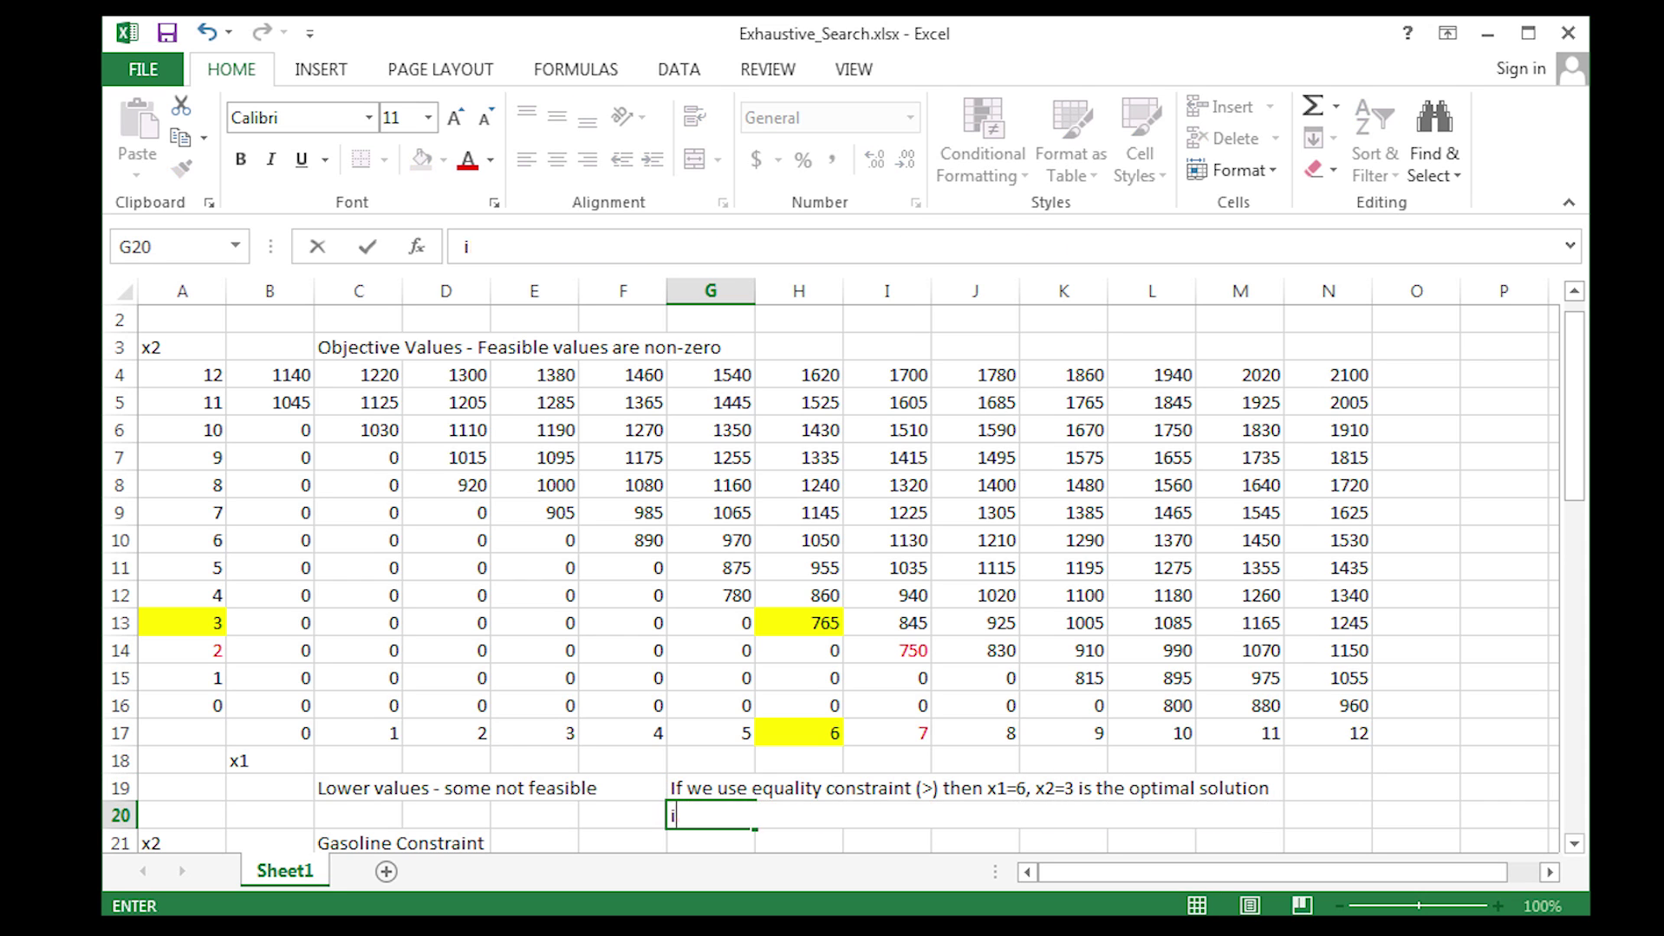
- Repeat the G19 note in G20 and correct "equality" to "inequality" in G19
type("If we use equality constraint (>) then x1=6, x2=3 is the optimal solution")
key("Up")
double_click(753, 788)
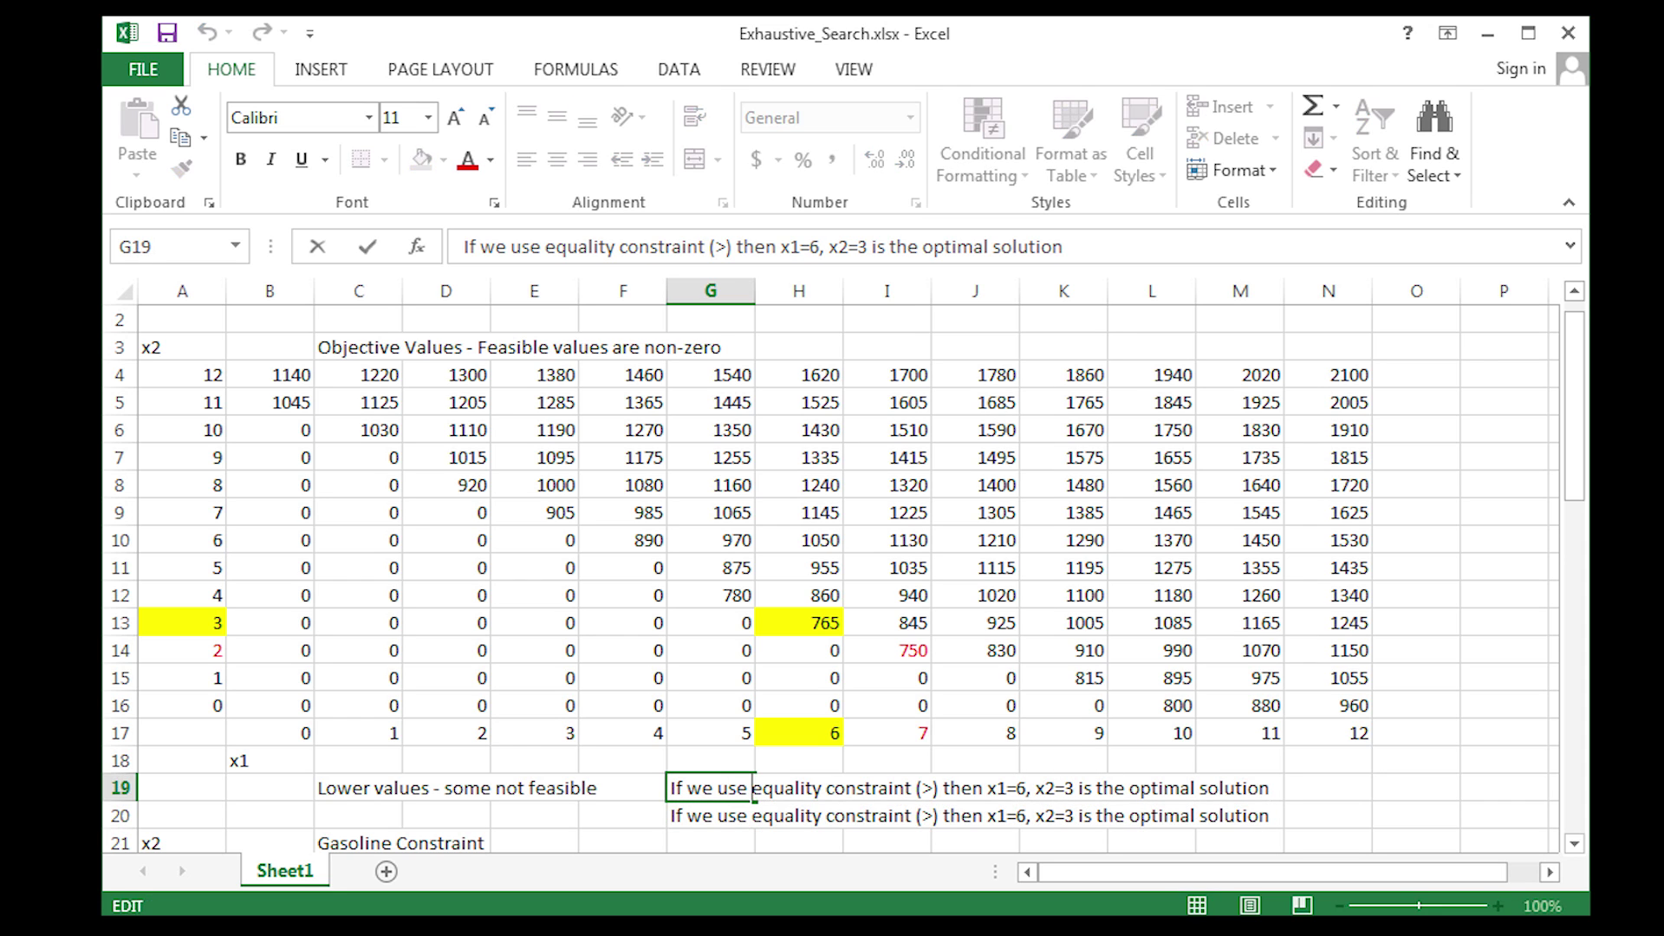
type("in")
key("Return")
- Revise the note in G20 to read inequality, (>=) and x1=7, and append "(obj value = 750)"
double_click(754, 816)
type("in")
left_click(956, 816)
type("=")
left_click(1051, 816)
key("BackSpace")
type("7")
left_click(1296, 816)
type("(obj value = 750)")
- Append the objective value in parentheses to the strict-inequality note in G19
left_click(711, 788)
key("F2")
type("(obj value = 750)")
key("Return")
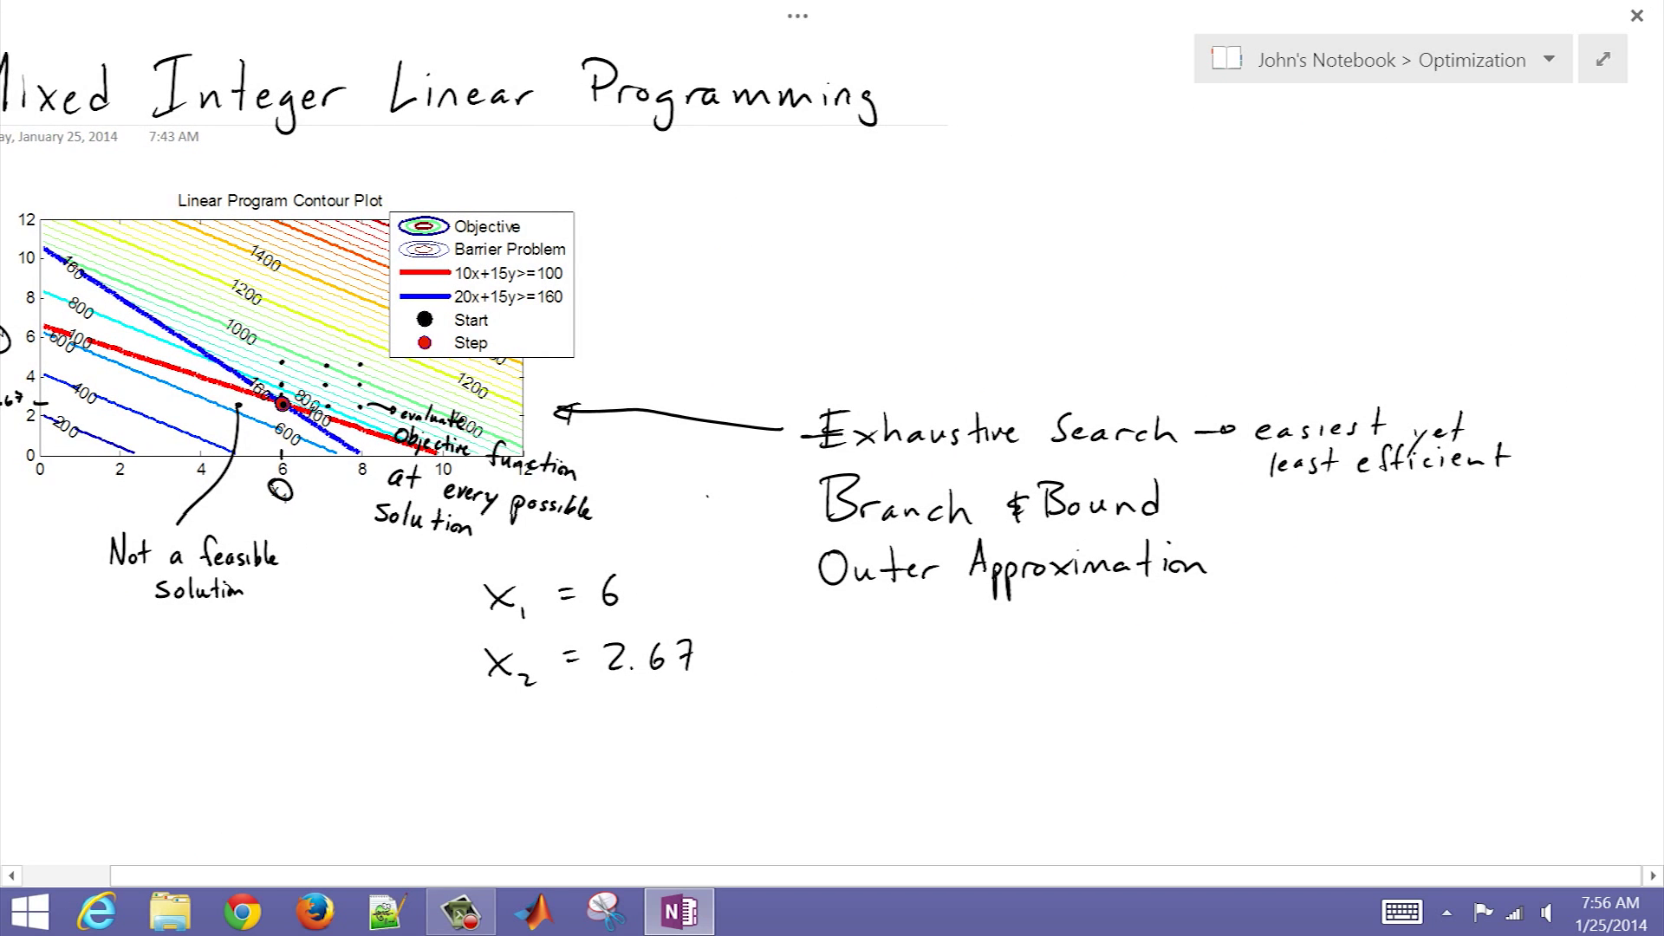
- Erase the Exhaustive Search line with its remark, the arrow, and the handwritten annotations beneath the contour plot
left_click_drag(802, 436, 1472, 431)
left_click_drag(1259, 473, 1513, 451)
mouse_move(555, 416)
left_mouse_down()
mouse_move(830, 452)
mouse_move(1366, 451)
mouse_move(1547, 471)
mouse_move(312, 491)
mouse_move(208, 588)
mouse_move(275, 525)
left_mouse_up()
scroll(275, 524, "down", 3)
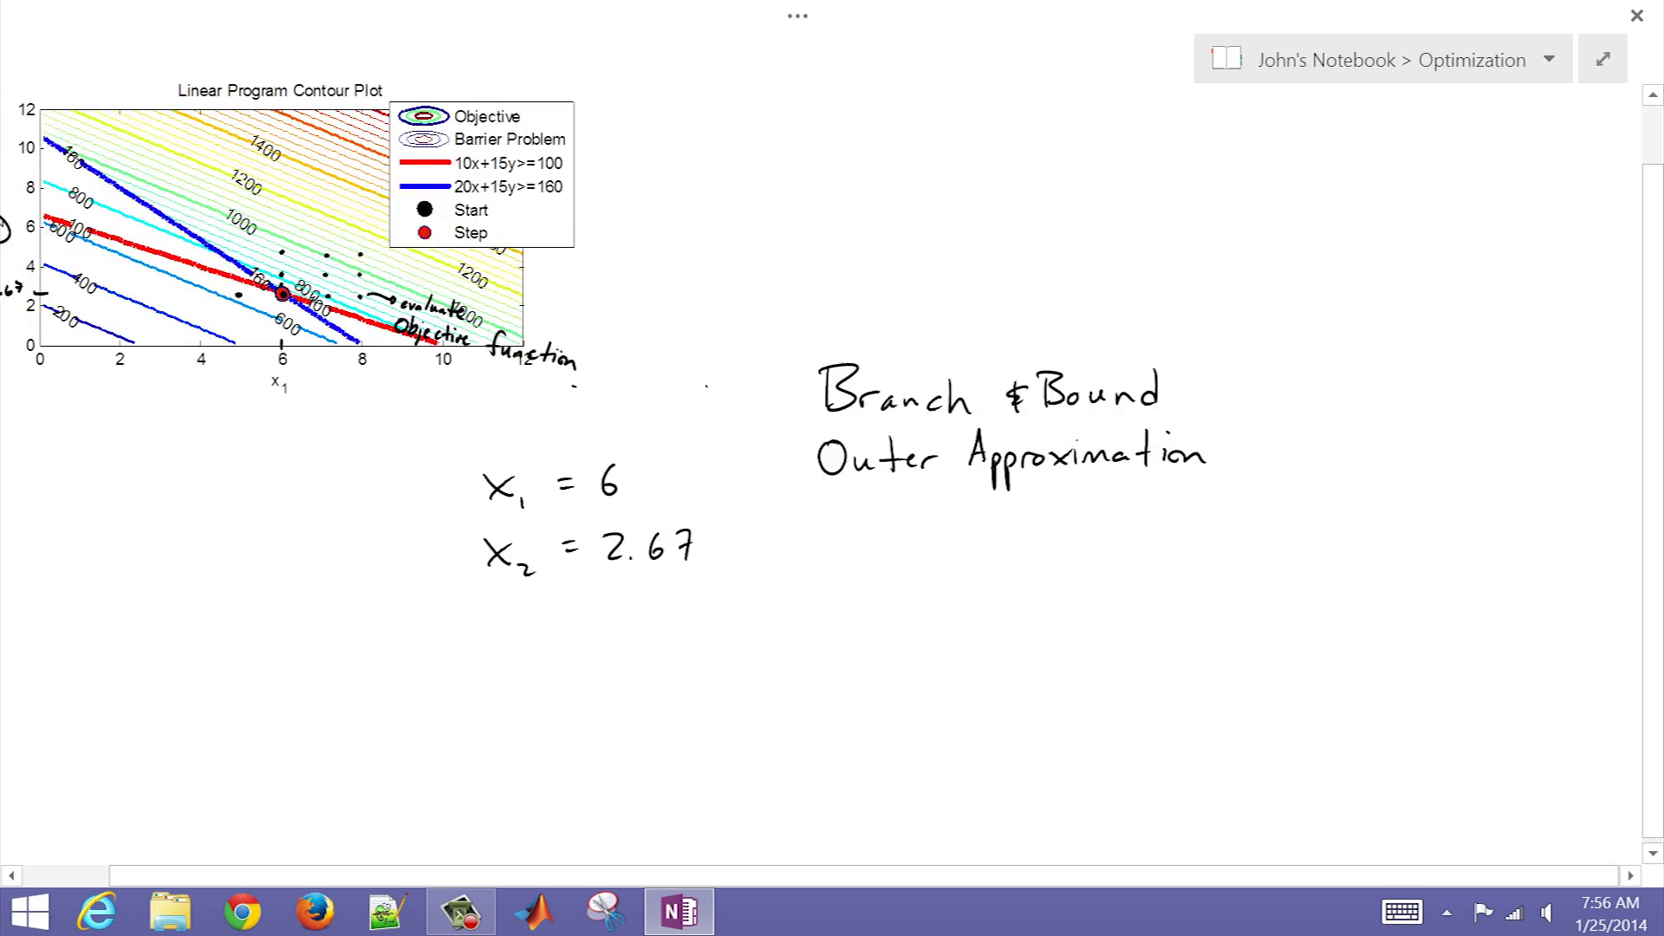
- Handwrite the heading "Branch & Bound" and numbered item 1, "Treat all variables as continuous & solve", in the blank area below
mouse_move(208, 471)
left_mouse_down()
mouse_move(263, 511)
mouse_move(415, 522)
left_mouse_up()
mouse_move(466, 473)
left_mouse_down()
mouse_move(485, 513)
mouse_move(593, 511)
left_mouse_up()
scroll(193, 444, "down", 2)
mouse_move(192, 425)
left_mouse_down()
mouse_move(325, 438)
mouse_move(430, 473)
mouse_move(583, 443)
mouse_move(991, 442)
mouse_move(1062, 464)
left_mouse_up()
left_click_drag(1118, 442, 1208, 455)
- Write the continuous solution x₁ = 6 and x₂ = 2.67 under item 1
scroll(1210, 451, "down", 1)
left_click_drag(364, 416, 388, 449)
mouse_move(397, 444)
left_mouse_down()
mouse_move(401, 458)
mouse_move(452, 436)
left_mouse_up()
left_click_drag(486, 414, 479, 440)
left_click_drag(361, 488, 388, 517)
left_click_drag(399, 513, 413, 524)
left_click_drag(433, 494, 504, 508)
left_click_drag(523, 477, 538, 508)
- Write numbered item 2, "Select one variable for branching", below the continuous solution
scroll(571, 476, "down", 2)
mouse_move(161, 388)
left_mouse_down()
mouse_move(189, 408)
mouse_move(199, 388)
mouse_move(234, 422)
left_mouse_up()
left_click_drag(265, 413, 352, 400)
left_click_drag(403, 410, 468, 416)
mouse_move(517, 399)
left_mouse_down()
mouse_move(551, 417)
mouse_move(580, 408)
left_mouse_up()
mouse_move(584, 410)
left_mouse_down()
mouse_move(625, 378)
mouse_move(689, 419)
mouse_move(705, 386)
left_mouse_up()
left_click_drag(720, 404, 796, 413)
left_click_drag(803, 406, 877, 417)
mouse_move(900, 382)
left_mouse_down()
mouse_move(915, 418)
mouse_move(959, 426)
left_mouse_up()
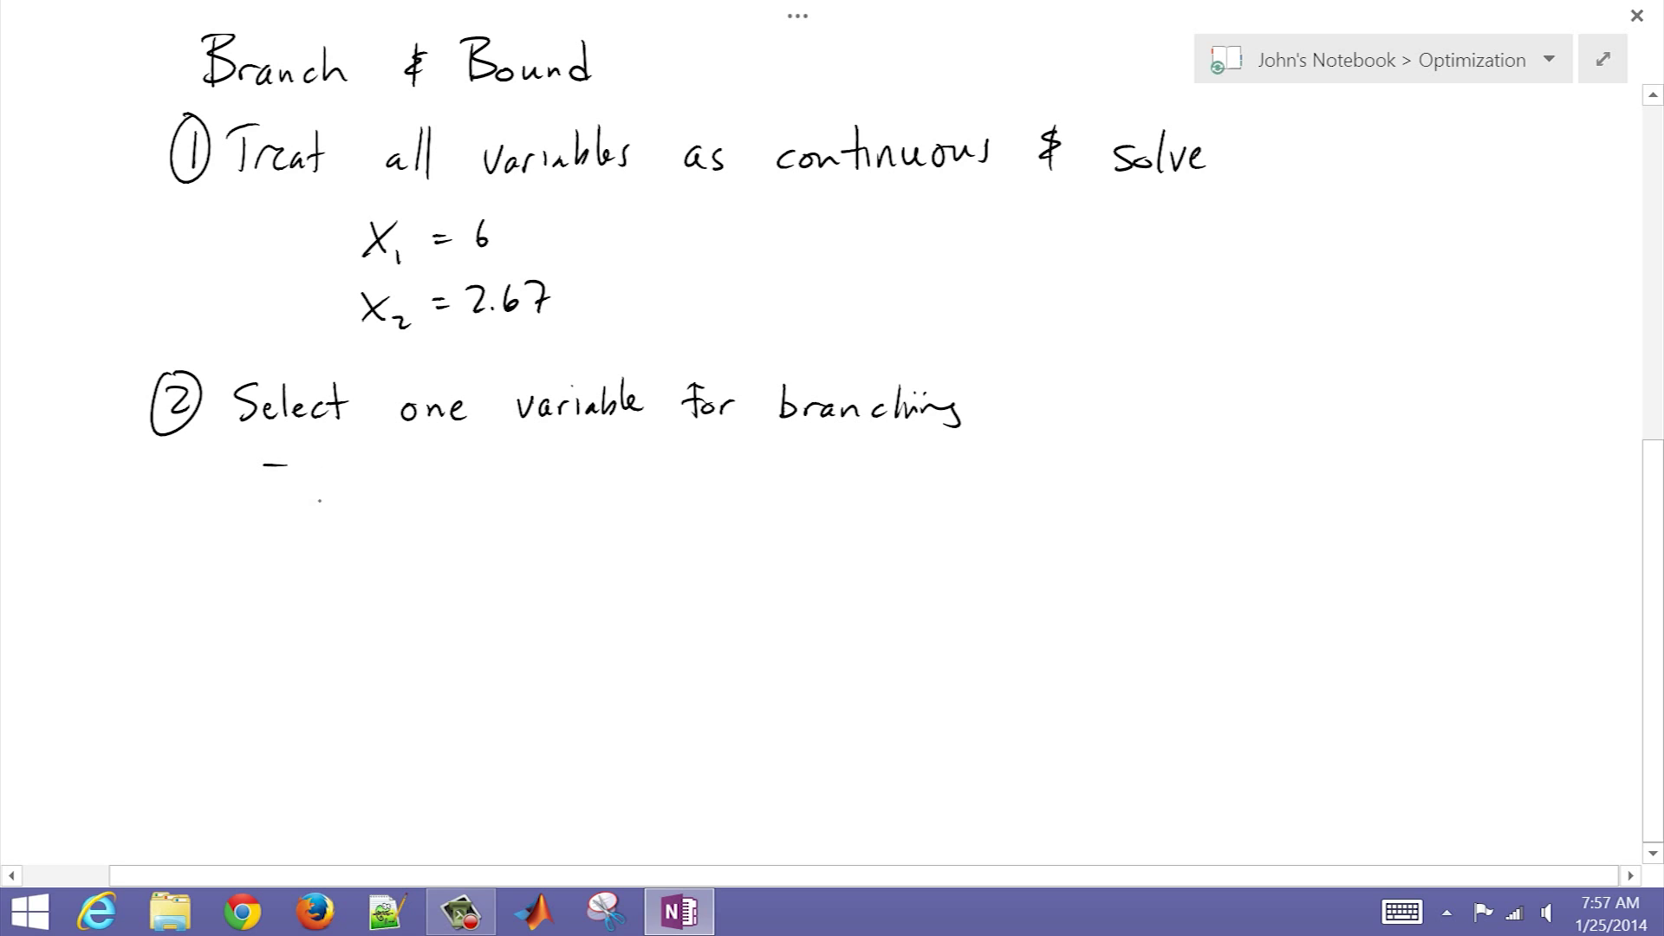
- Write the sub-point "typically least integer value (closest to __.5)" under item 2
left_click_drag(315, 452, 313, 480)
left_click_drag(307, 464, 322, 462)
left_click_drag(322, 462, 333, 501)
left_click_drag(346, 465, 411, 476)
left_click_drag(422, 442, 425, 479)
mouse_move(431, 442)
left_mouse_down()
mouse_move(446, 496)
mouse_move(546, 475)
left_mouse_up()
left_click_drag(566, 457, 568, 479)
left_click_drag(557, 469, 583, 461)
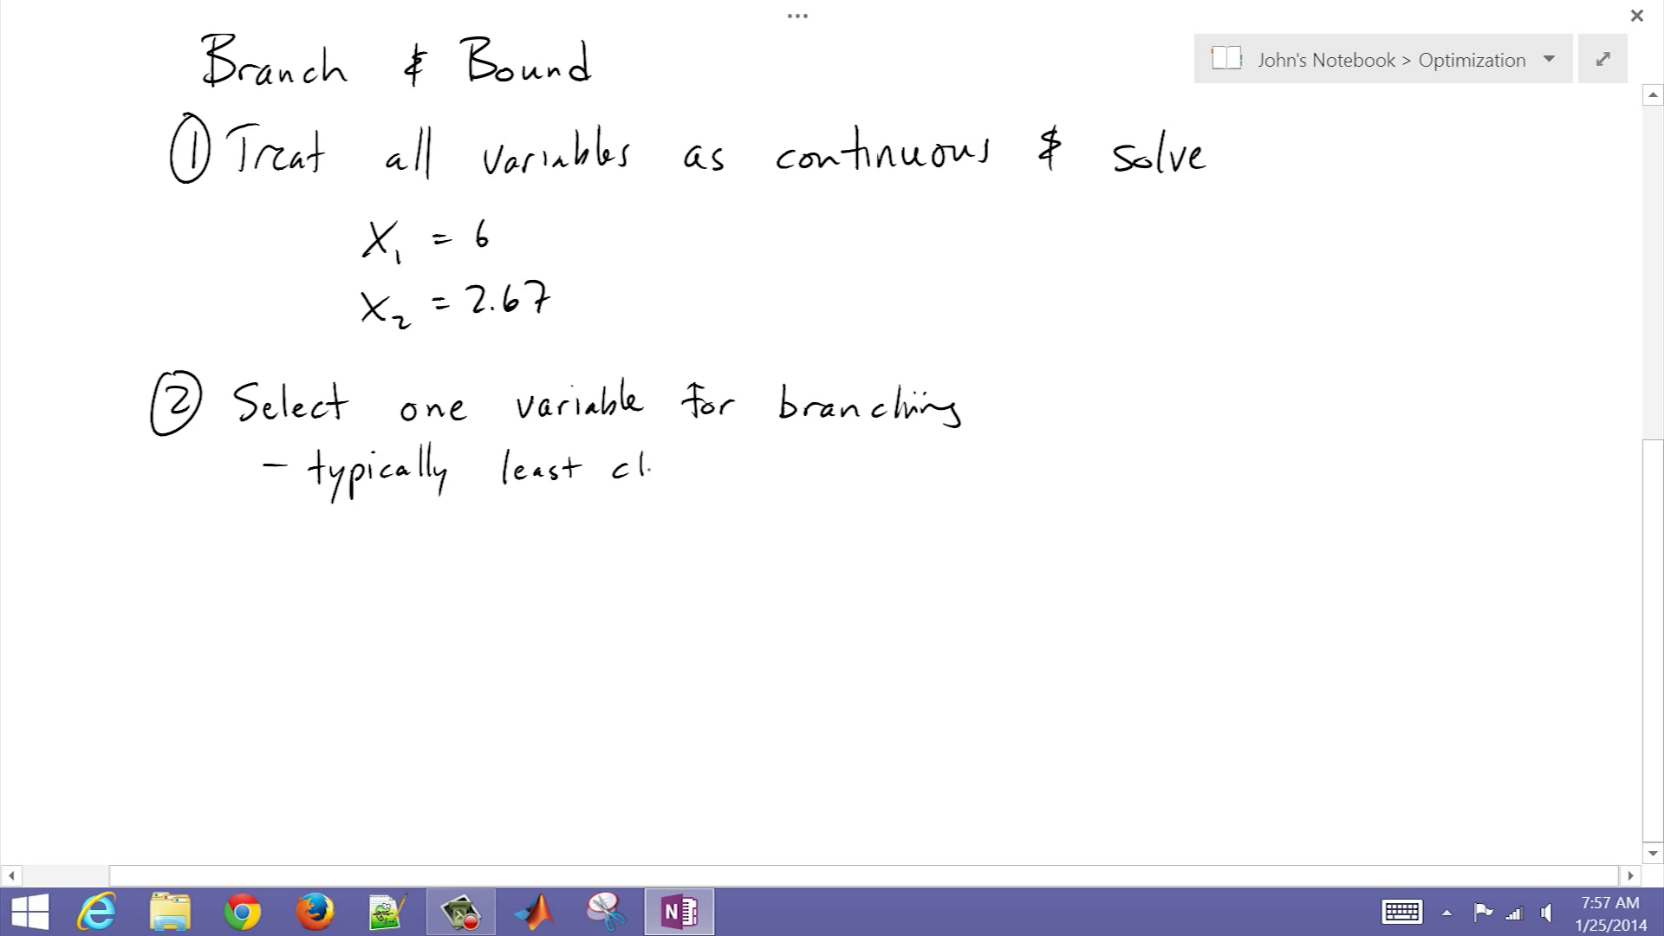
mouse_move(618, 472)
left_mouse_down()
mouse_move(669, 471)
mouse_move(620, 478)
left_mouse_up()
left_click_drag(634, 466, 652, 476)
left_click_drag(664, 450, 661, 476)
left_click_drag(656, 463, 675, 461)
left_click_drag(670, 471, 685, 491)
mouse_move(706, 470)
left_mouse_down()
mouse_move(866, 468)
mouse_move(918, 486)
left_mouse_up()
left_click_drag(934, 472, 1009, 472)
left_click_drag(1027, 468, 1078, 475)
left_click_drag(1084, 468, 1105, 467)
left_click_drag(1139, 473, 1186, 468)
left_click(1204, 469)
mouse_move(1248, 436)
left_mouse_down()
mouse_move(1225, 463)
mouse_move(1259, 480)
left_mouse_up()
- Write a second sub-point under item 2 reading "in this case, branch on 2.67"
left_click_drag(251, 530, 351, 537)
mouse_move(401, 511)
left_mouse_down()
mouse_move(447, 508)
mouse_move(463, 542)
left_mouse_up()
left_click_drag(523, 539, 564, 534)
left_click_drag(568, 525, 609, 551)
left_click_drag(650, 503, 756, 530)
left_click_drag(801, 533, 848, 533)
left_click_drag(895, 513, 913, 534)
left_click_drag(928, 510, 969, 531)
left_click(1005, 502)
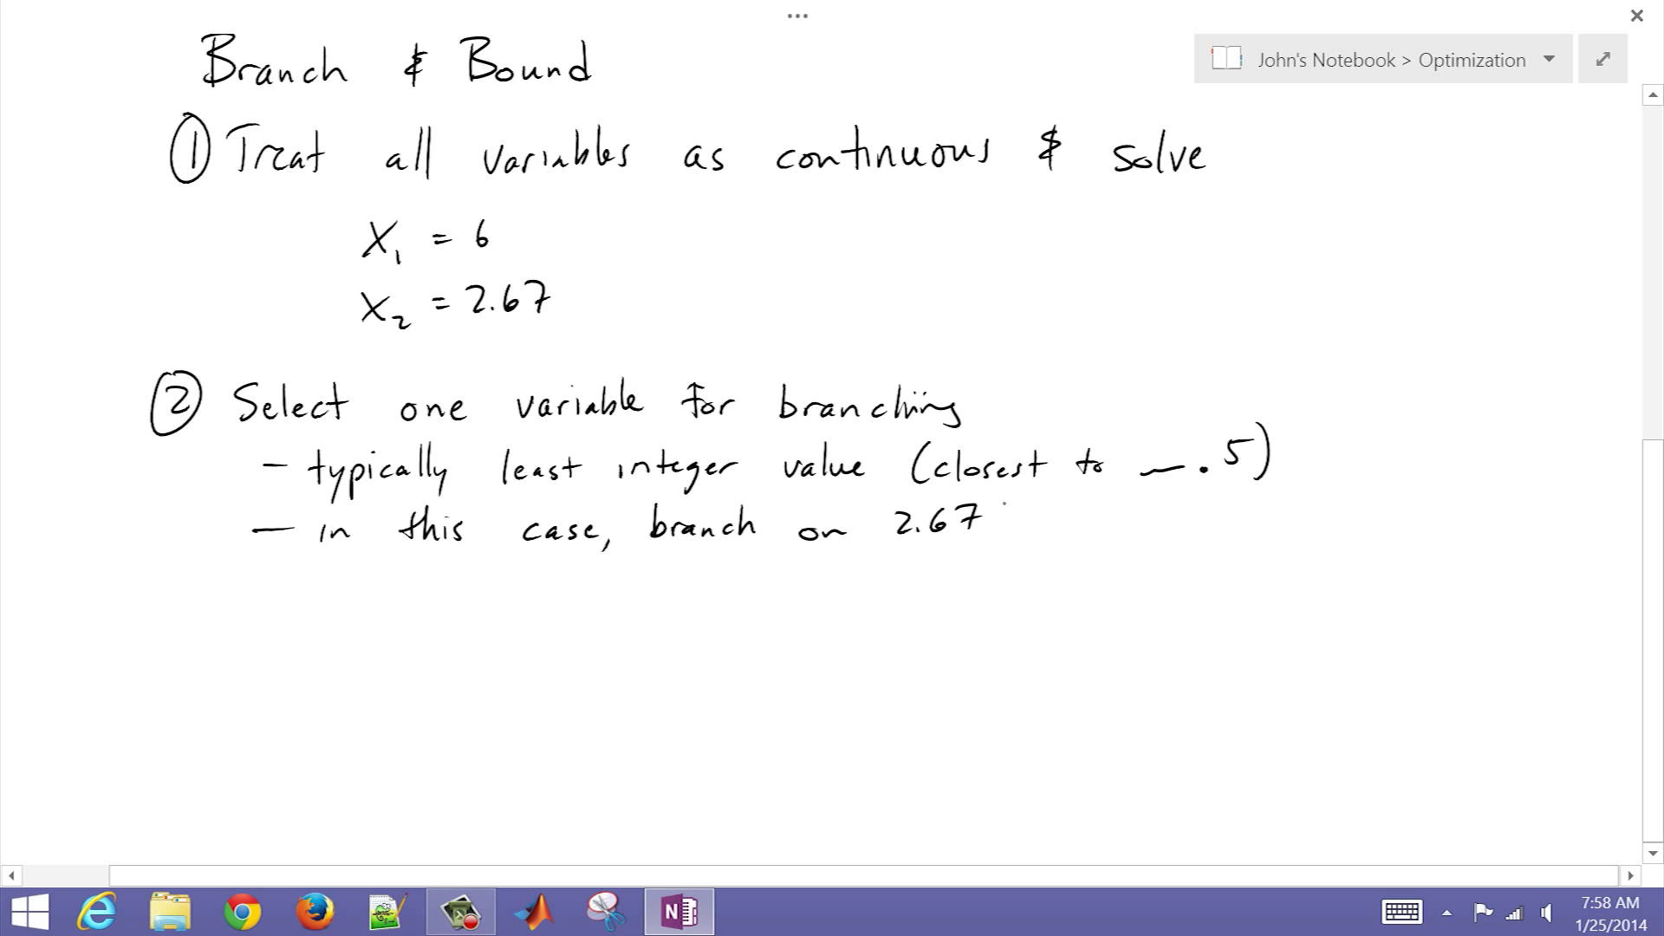
- Write the objective "min 80x₁ + 95x₂" below the branching sub-points
scroll(1006, 502, "down", 2)
left_click_drag(404, 432, 420, 439)
left_click_drag(509, 411, 525, 412)
left_click_drag(555, 420, 574, 434)
mouse_move(626, 416)
left_mouse_down()
mouse_move(625, 433)
mouse_move(661, 436)
left_mouse_up()
left_click_drag(683, 410, 678, 433)
left_click_drag(708, 418, 723, 433)
- Write "s.t." and the first constraint, 10x₁ + 15x₂ ≥ 100, under the objective
left_click_drag(379, 479, 364, 502)
left_click(387, 500)
left_click_drag(409, 467, 410, 501)
left_click(425, 500)
mouse_move(401, 487)
left_mouse_down()
mouse_move(503, 506)
mouse_move(531, 474)
mouse_move(590, 503)
left_mouse_up()
left_click_drag(587, 485, 567, 511)
left_click_drag(633, 483, 632, 502)
left_click_drag(622, 492, 644, 492)
left_click_drag(671, 475, 682, 496)
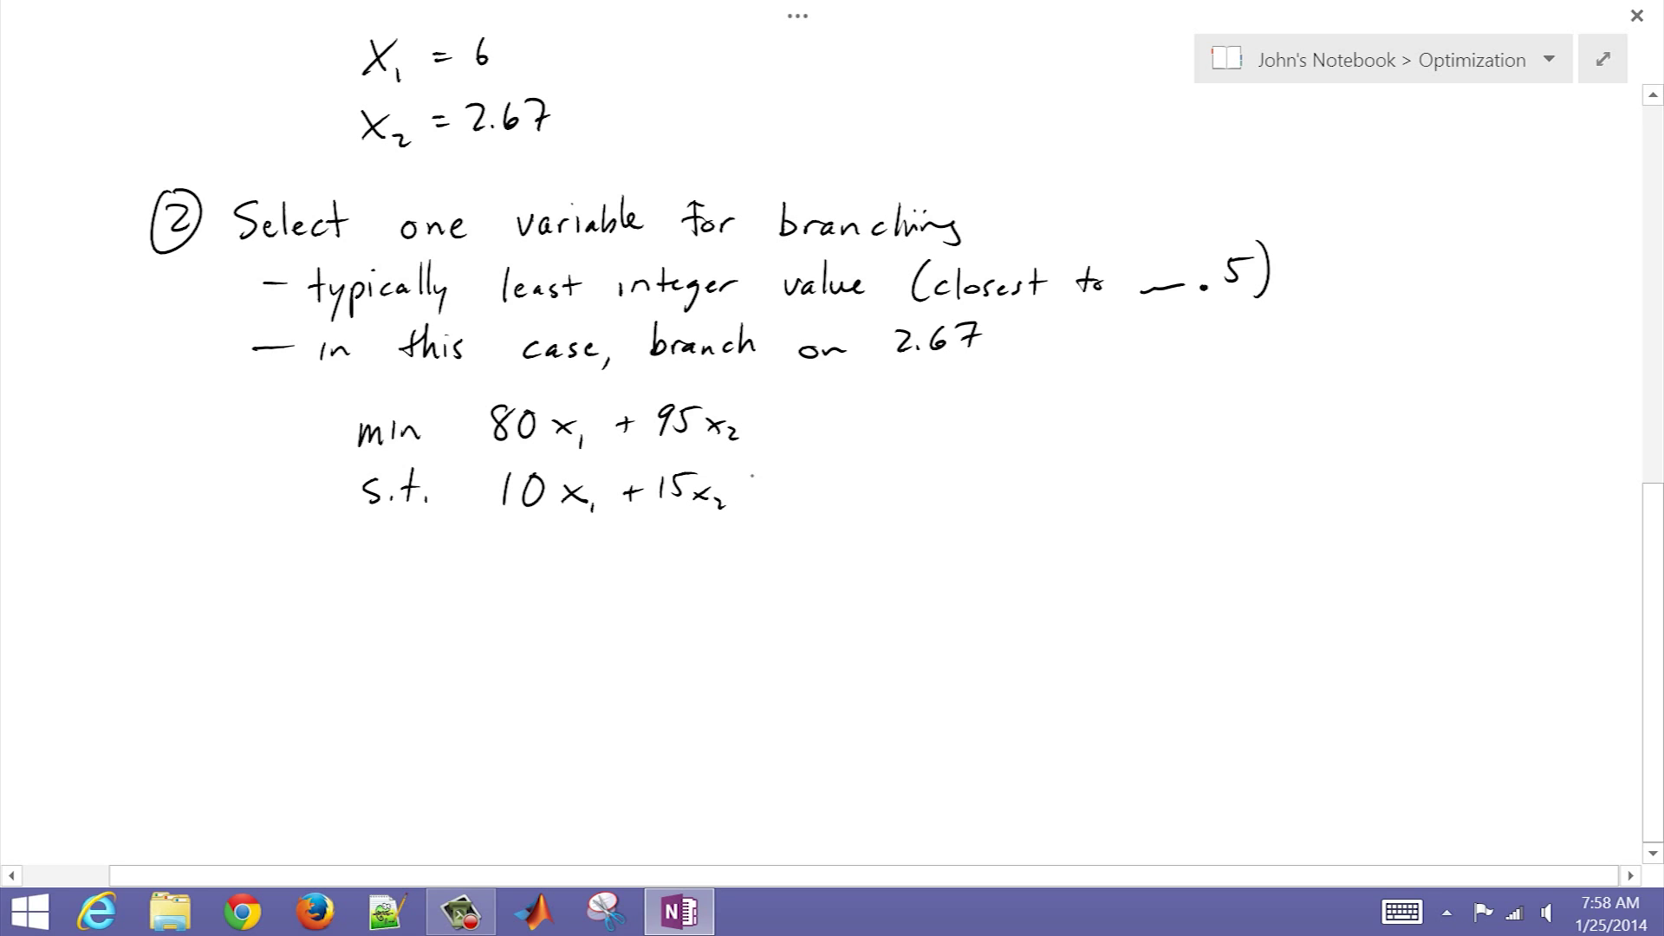
left_click_drag(819, 473, 817, 475)
left_click_drag(841, 473, 840, 475)
- Write the second constraint, 20x₁ + 15x₂ ≥ 160, under the first one
mouse_move(486, 546)
left_mouse_down()
mouse_move(517, 569)
mouse_move(534, 542)
left_mouse_up()
mouse_move(556, 553)
left_mouse_down()
mouse_move(579, 571)
mouse_move(636, 567)
left_mouse_up()
left_click_drag(666, 537, 662, 563)
mouse_move(694, 540)
left_mouse_down()
mouse_move(685, 562)
mouse_move(763, 552)
left_mouse_up()
left_click_drag(756, 558, 777, 553)
mouse_move(808, 535)
left_mouse_down()
mouse_move(804, 557)
mouse_move(823, 546)
left_mouse_up()
left_click_drag(849, 538, 848, 539)
- Write the upper-branch constraint x₂ ≥ 3 beneath the two original constraints
left_click_drag(539, 612, 573, 637)
mouse_move(573, 612)
left_mouse_down()
mouse_move(538, 638)
mouse_move(641, 631)
left_mouse_up()
left_click_drag(665, 608, 664, 632)
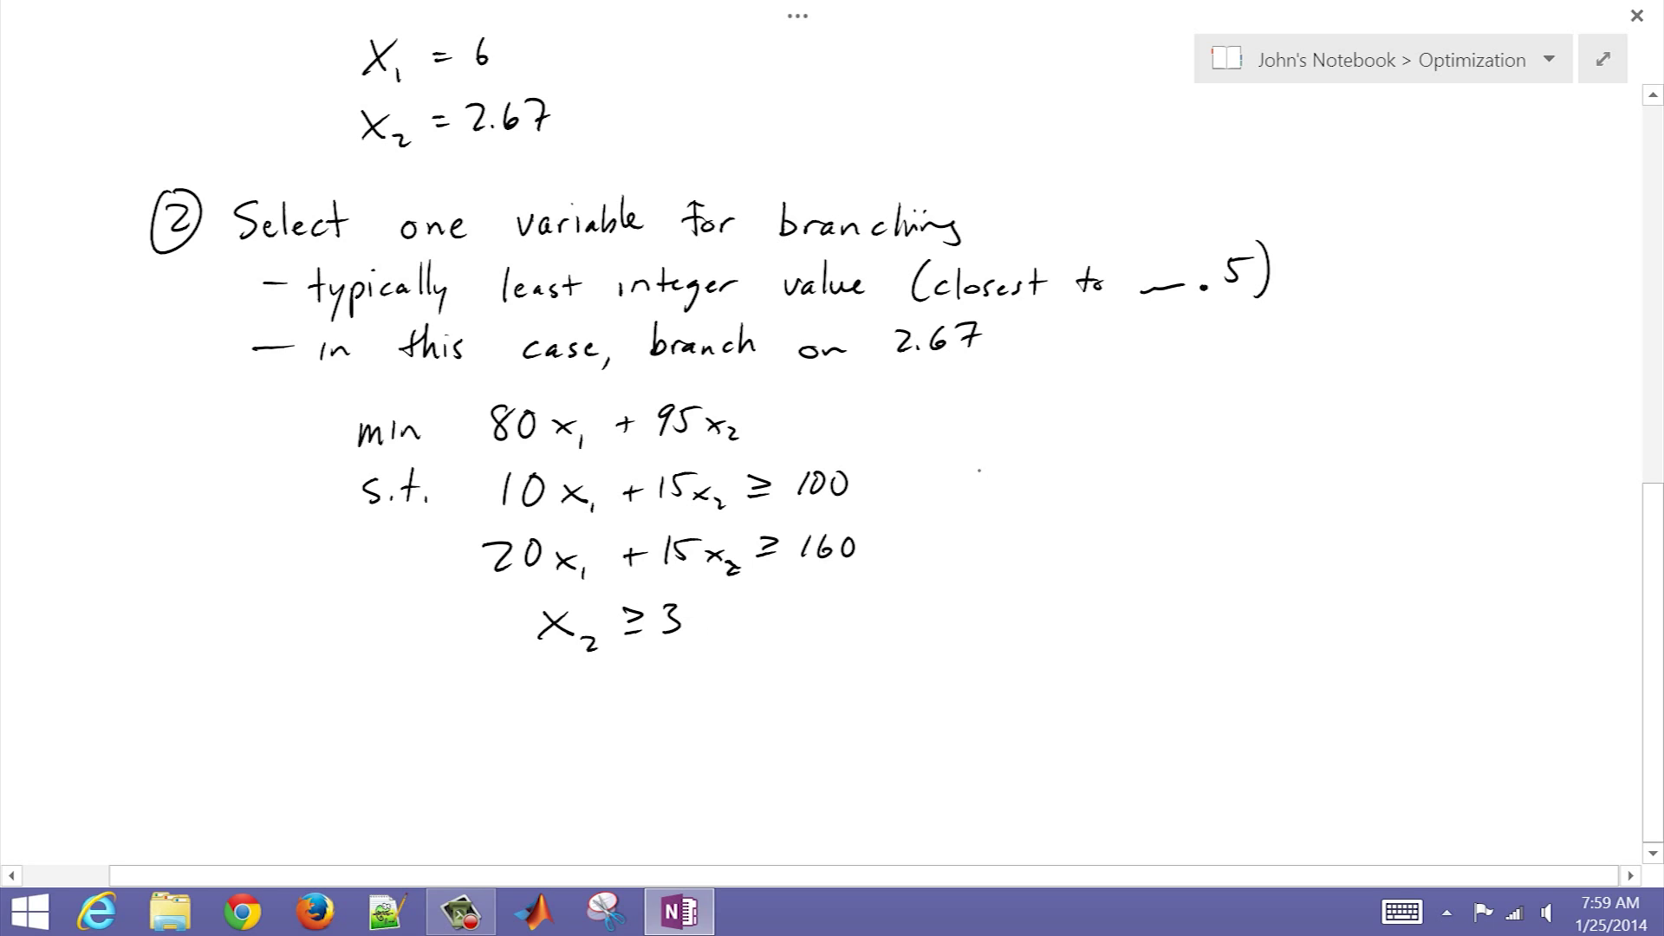
- Bracket the objective and two original constraints and annotate them "always solve this part of optimization problem"
left_click_drag(865, 400, 873, 576)
mouse_move(952, 460)
left_mouse_down()
mouse_move(987, 475)
mouse_move(1167, 468)
left_mouse_up()
left_click_drag(975, 491, 1023, 526)
left_click_drag(1049, 511, 1050, 548)
left_click_drag(1051, 517, 1165, 521)
left_click_drag(999, 564, 1290, 555)
- Bracket the x₂ branch constraint and annotate it "add constraints to restrict to upper/lower branch values"
left_click_drag(877, 609, 857, 669)
left_click_drag(976, 628, 1051, 639)
left_click_drag(1093, 637, 1277, 640)
mouse_move(1301, 617)
left_mouse_down()
mouse_move(1334, 633)
mouse_move(1493, 621)
left_mouse_up()
left_click_drag(1499, 595, 1498, 626)
left_click_drag(1491, 613, 1513, 608)
left_click_drag(1052, 663, 1056, 689)
left_click_drag(1166, 674, 1171, 720)
mouse_move(1179, 676)
left_mouse_down()
mouse_move(1230, 676)
mouse_move(1250, 701)
left_mouse_up()
left_click_drag(1276, 663, 1271, 693)
left_click_drag(1281, 680, 1392, 687)
left_click_drag(1409, 679, 1486, 679)
mouse_move(1080, 721)
left_mouse_down()
mouse_move(1122, 707)
mouse_move(1173, 730)
left_mouse_up()
- Change the branch constraint to the lower branch, x₂ ≤ 2
mouse_move(669, 607)
left_mouse_down()
mouse_move(685, 638)
mouse_move(645, 626)
left_mouse_up()
left_click_drag(626, 633, 646, 637)
left_click_drag(671, 614, 698, 635)
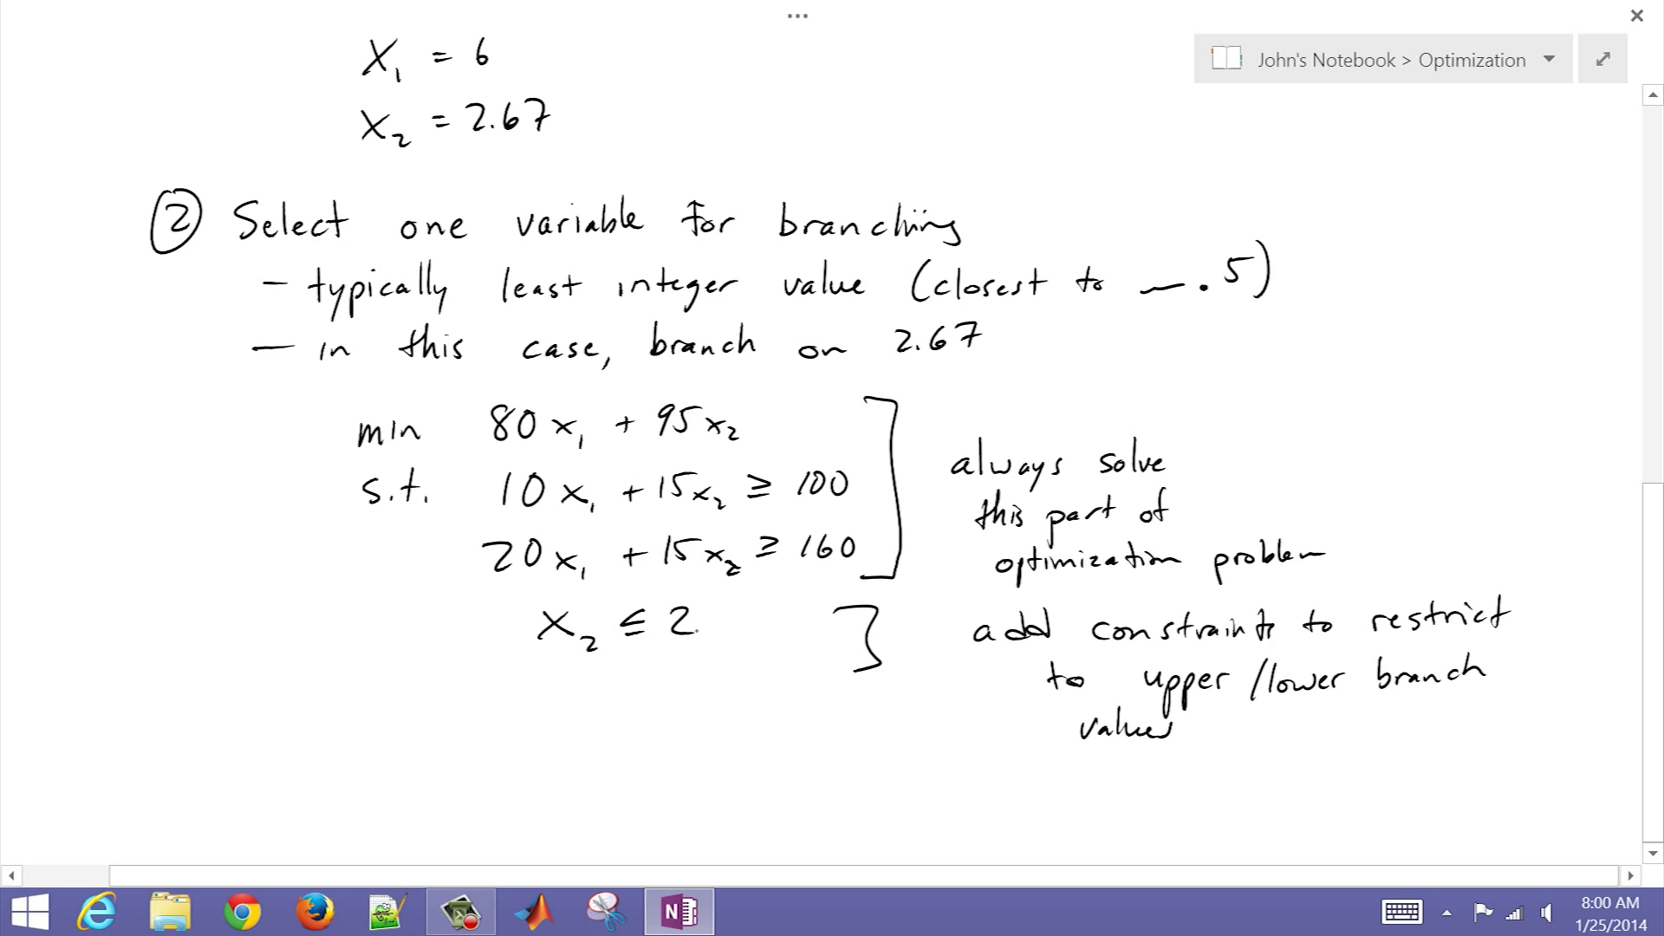
- Write numbered item 3, starting with "Continue branching until", below the branch constraint
scroll(697, 631, "down", 2)
left_click_drag(154, 638, 154, 666)
left_click_drag(158, 616, 165, 617)
left_click_drag(265, 635, 265, 671)
left_click_drag(279, 657, 280, 659)
left_click_drag(293, 659, 314, 673)
left_click_drag(326, 631, 330, 673)
mouse_move(344, 655)
left_mouse_down()
mouse_move(345, 672)
mouse_move(398, 667)
left_mouse_up()
left_click_drag(407, 666, 426, 674)
left_click_drag(491, 631, 512, 671)
left_click_drag(519, 659, 633, 668)
mouse_move(654, 659)
left_mouse_down()
mouse_move(690, 697)
mouse_move(804, 667)
left_mouse_up()
left_click_drag(813, 632, 842, 667)
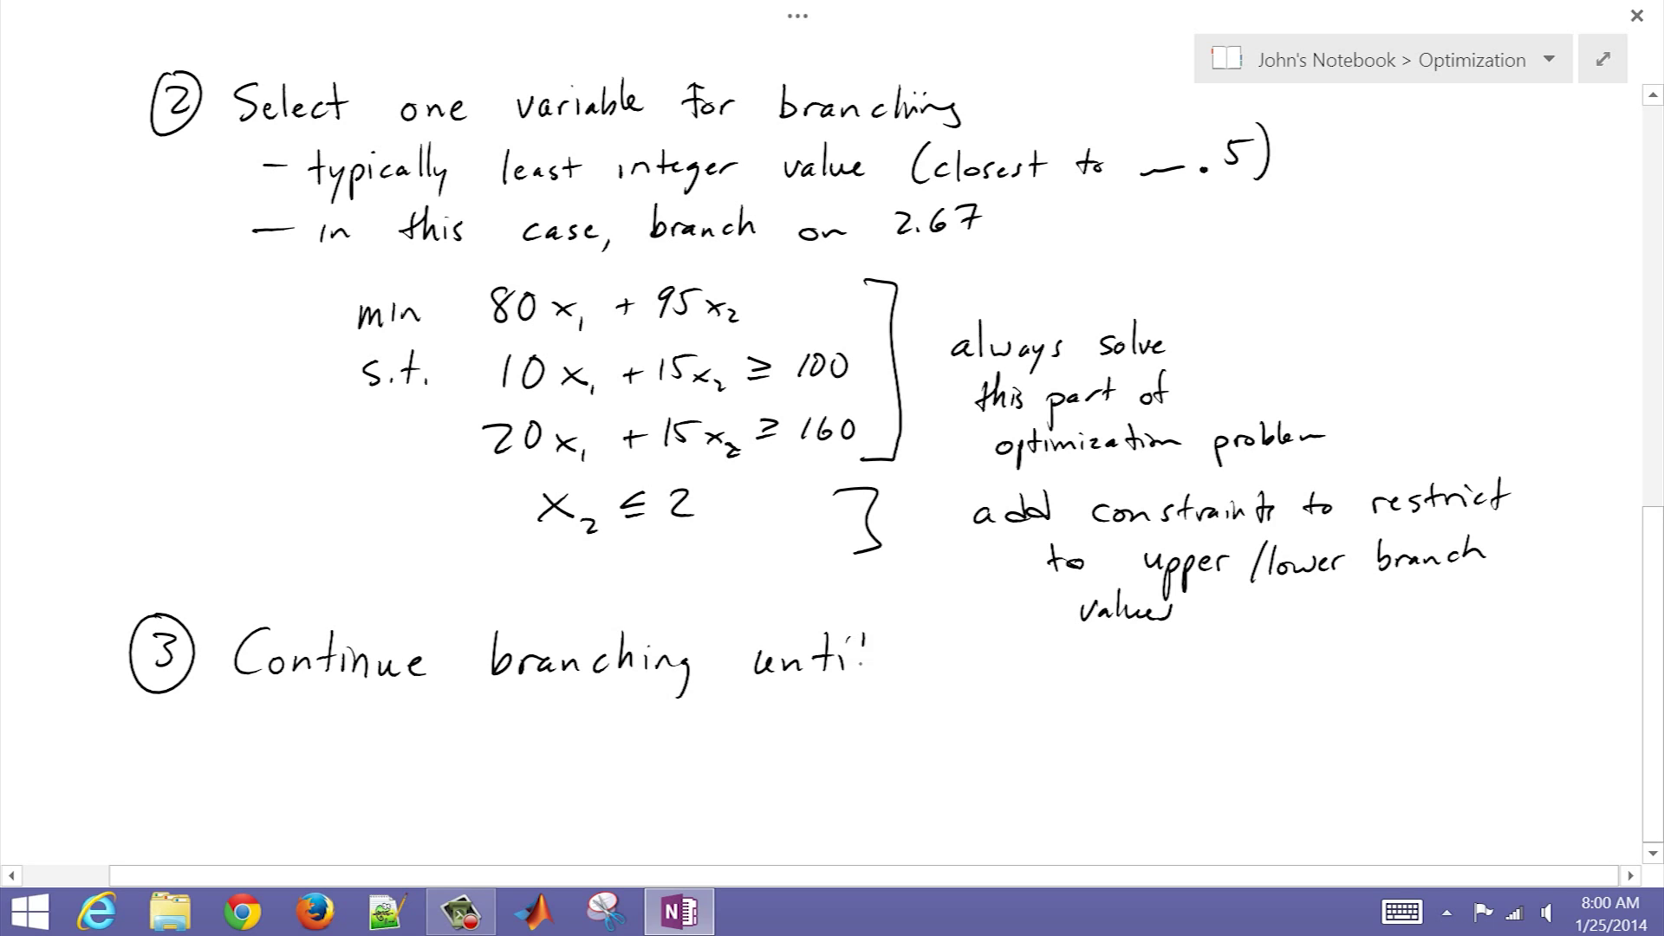
- Complete the sentence of item 3 by handwriting when the branching stops on the lines underneath
left_click_drag(312, 724, 314, 744)
left_click_drag(335, 704, 337, 745)
mouse_move(346, 700)
left_mouse_down()
mouse_move(350, 748)
mouse_move(532, 746)
left_mouse_up()
left_click_drag(581, 728, 638, 741)
mouse_move(684, 724)
left_mouse_down()
mouse_move(742, 707)
mouse_move(789, 739)
left_mouse_up()
left_click_drag(848, 727, 971, 735)
mouse_move(1016, 693)
left_mouse_down()
mouse_move(1014, 737)
mouse_move(1048, 737)
left_mouse_up()
left_click_drag(1058, 721, 1131, 736)
left_click_drag(1136, 724, 1186, 730)
left_click_drag(1195, 724, 1219, 730)
left_click_drag(1220, 719, 1231, 731)
left_click_drag(1229, 724, 1298, 719)
left_click_drag(1334, 719, 1343, 730)
mouse_move(1357, 680)
left_mouse_down()
mouse_move(1348, 734)
mouse_move(1417, 741)
left_mouse_up()
left_click_drag(1423, 728, 1446, 741)
left_click_drag(1462, 699, 1467, 742)
left_click_drag(1448, 719, 1493, 730)
left_click_drag(1500, 726, 1492, 756)
left_click_drag(1506, 733, 1550, 727)
left_click_drag(1341, 765, 1374, 778)
left_click_drag(1384, 748, 1387, 778)
left_click_drag(1392, 766, 1439, 780)
left_click_drag(1444, 781, 1445, 783)
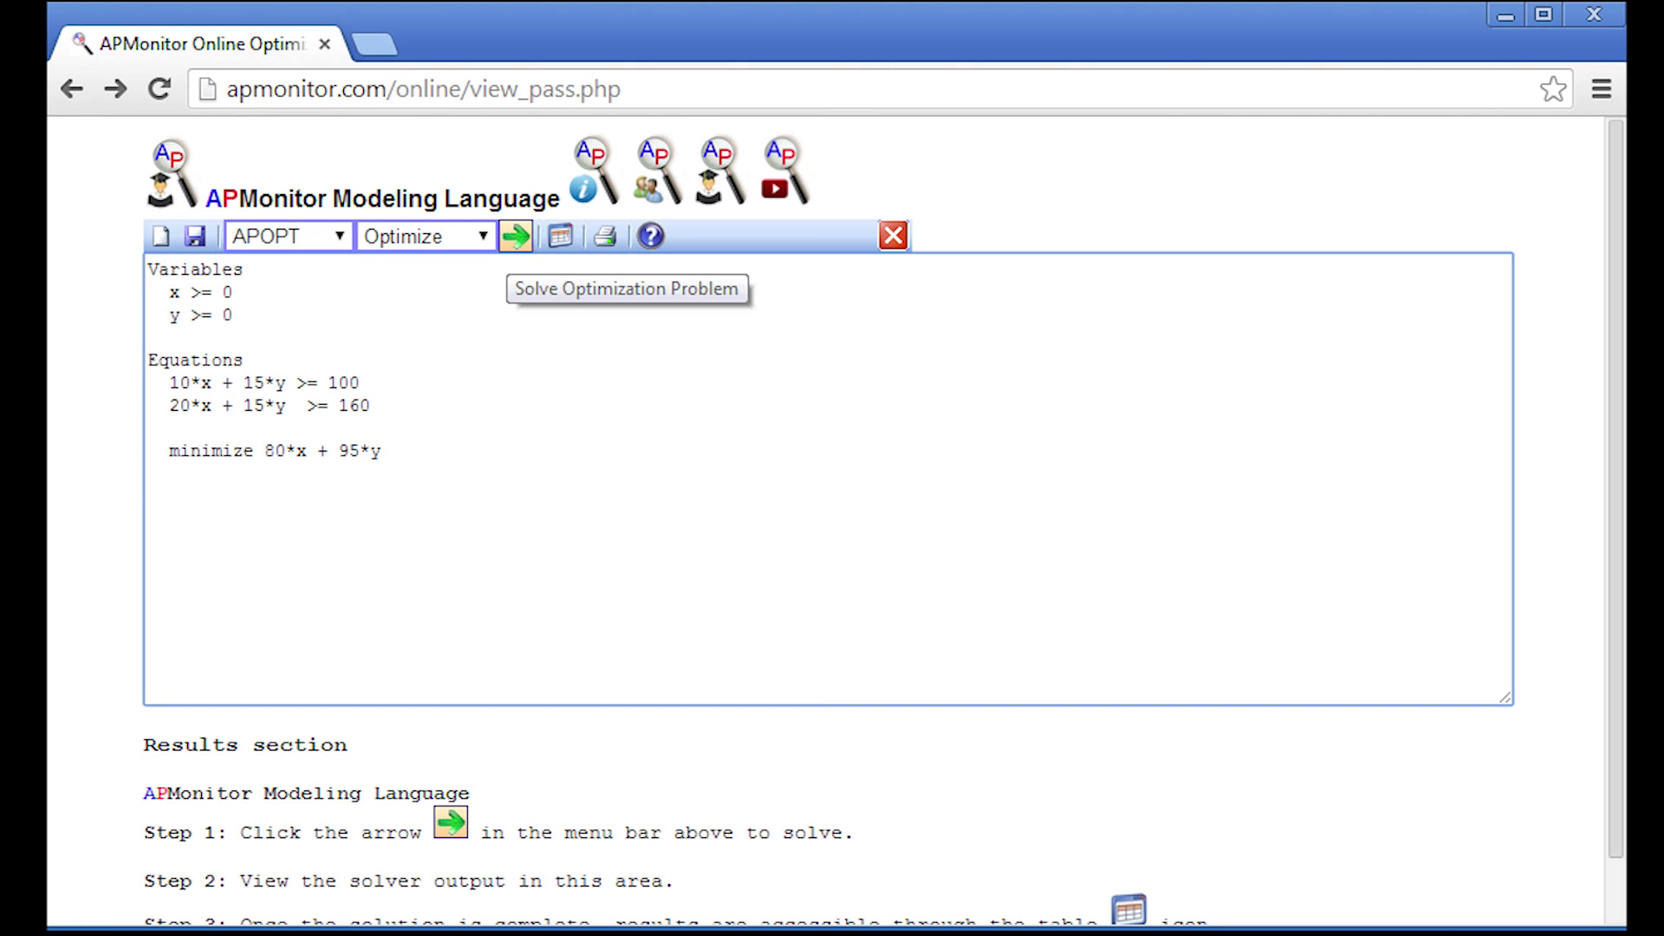
- Switch to APMonitor, solve the continuous model with APOPT, and add the comment "! root node, x=6.0, y=2.67, obj=733.33 (lower bound)" below the objective
left_click(515, 236)
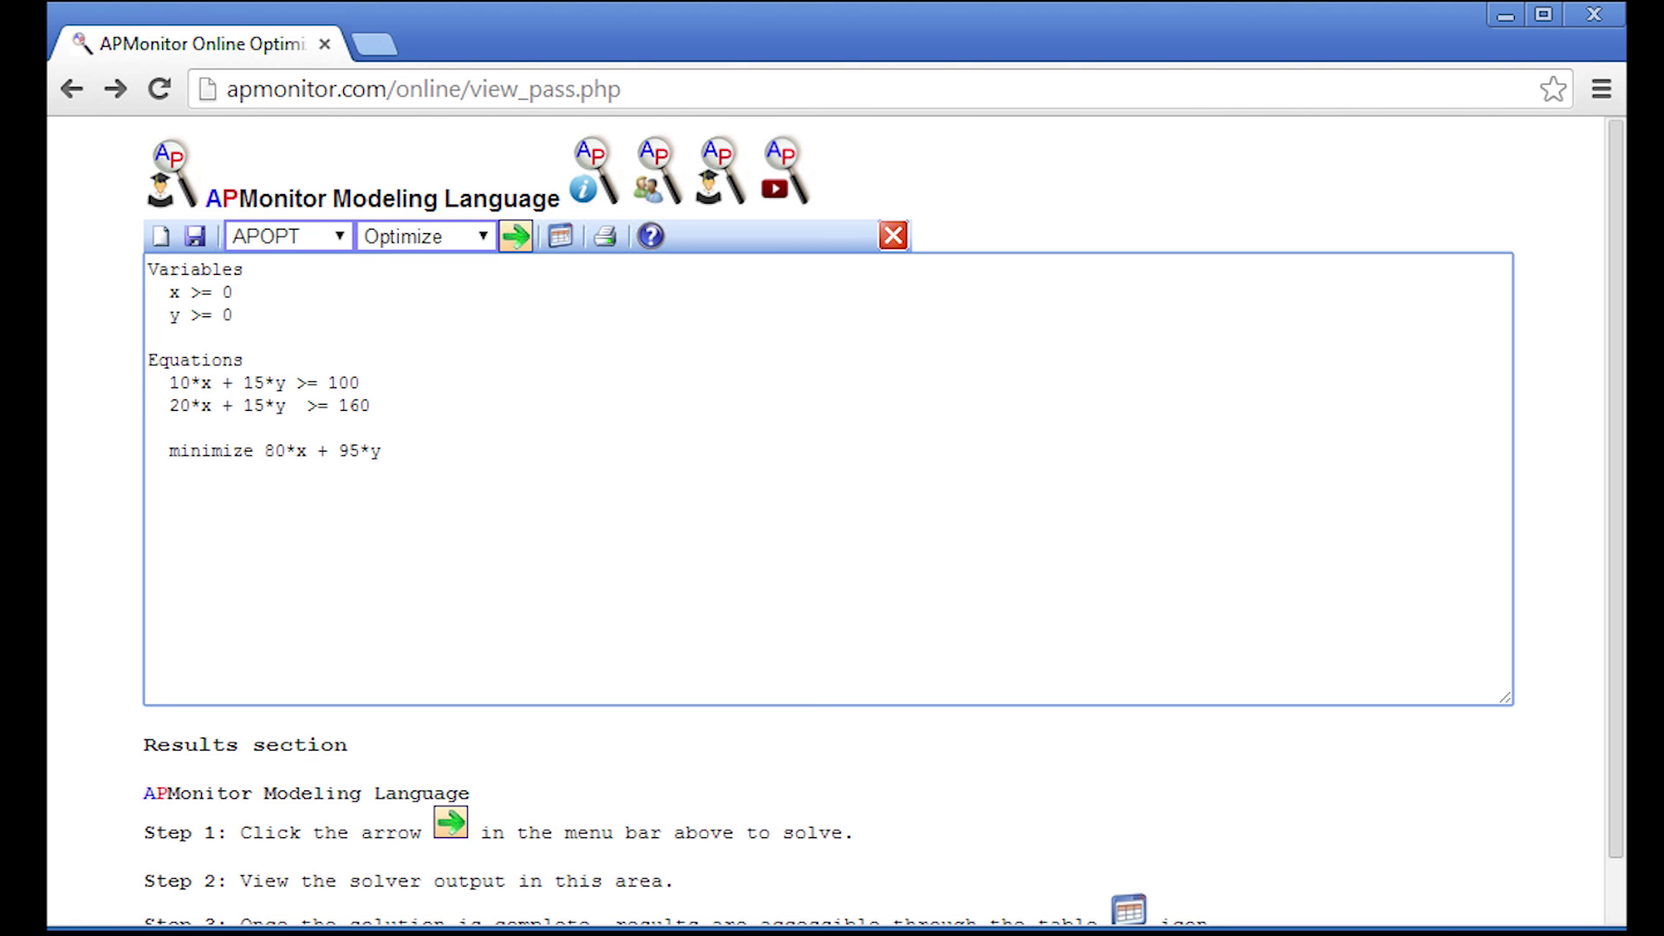
left_click(149, 496)
type("! root node")
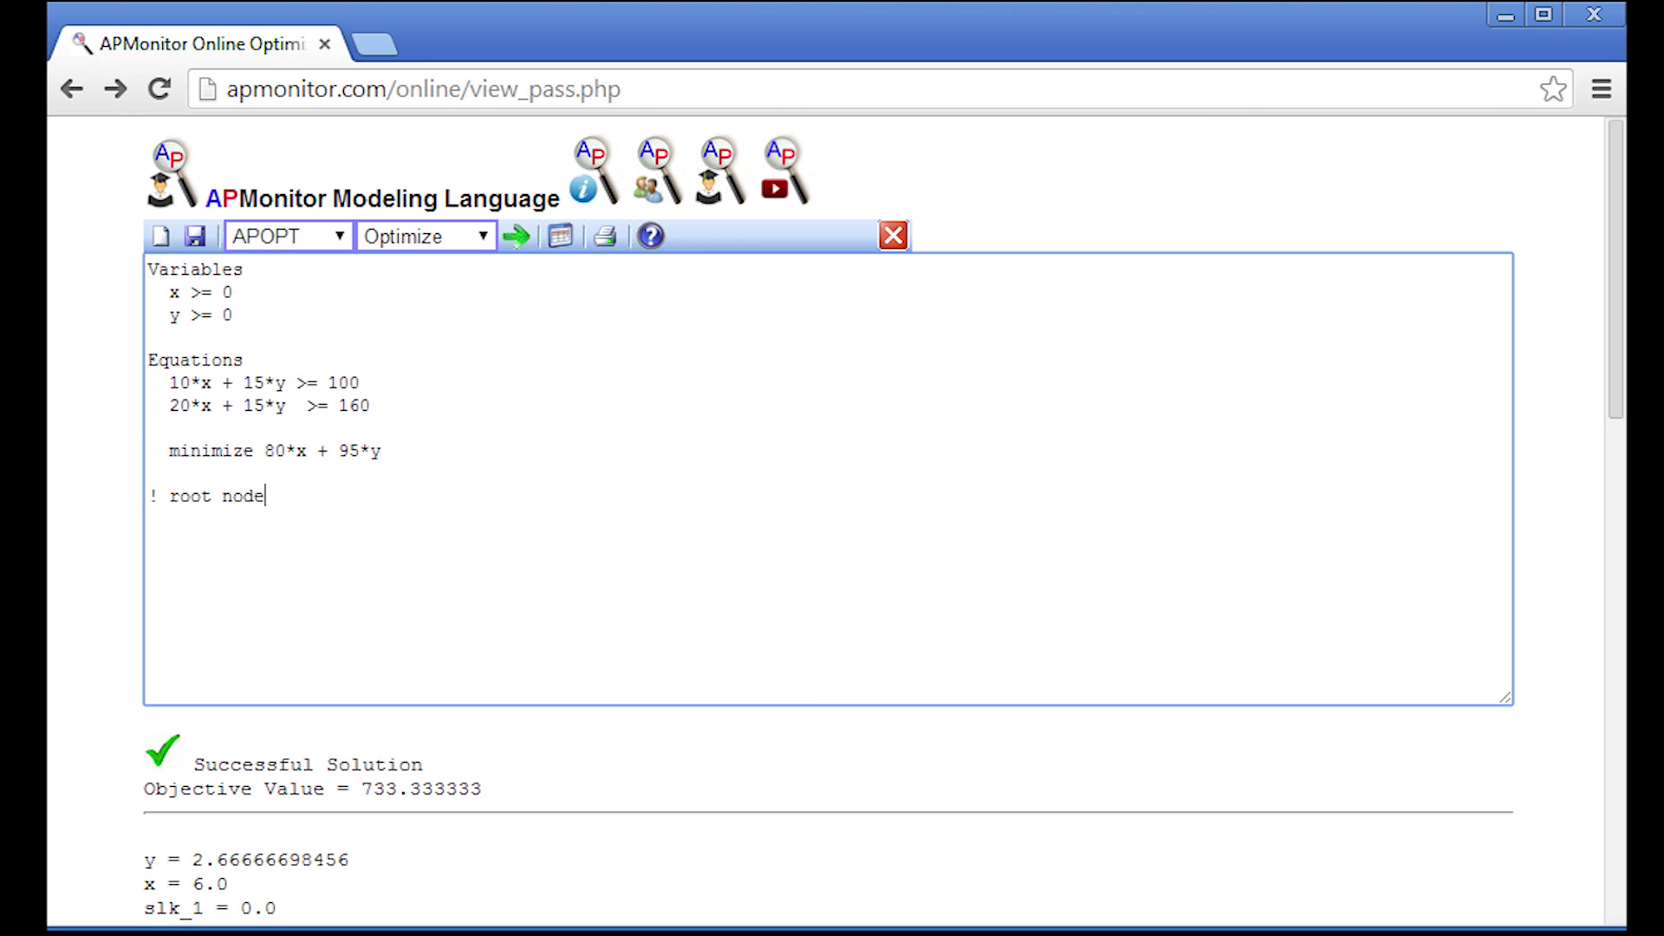
type(", x=6.0, y=2.67, obj=733.33 (lower bound)")
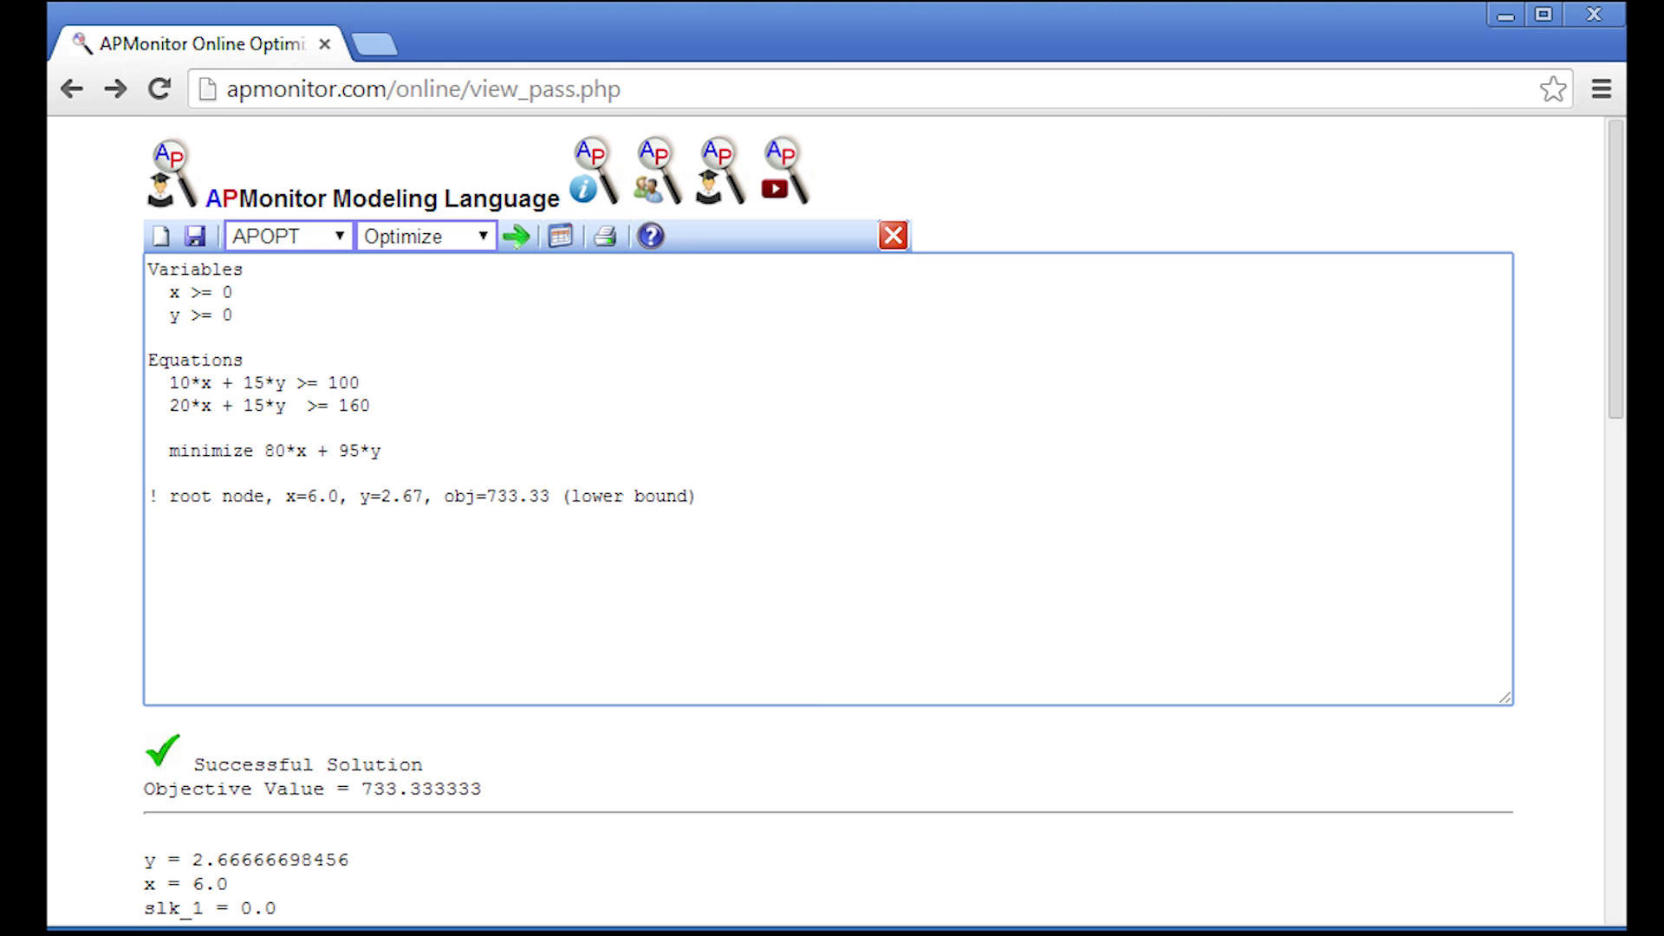
- Add the comment lines "! branch on y (y<=2)" and "! branch on y (y>=3)" under the root node comment
type("! branch on y")
type(" (y")
type("! branch on y (y>=")
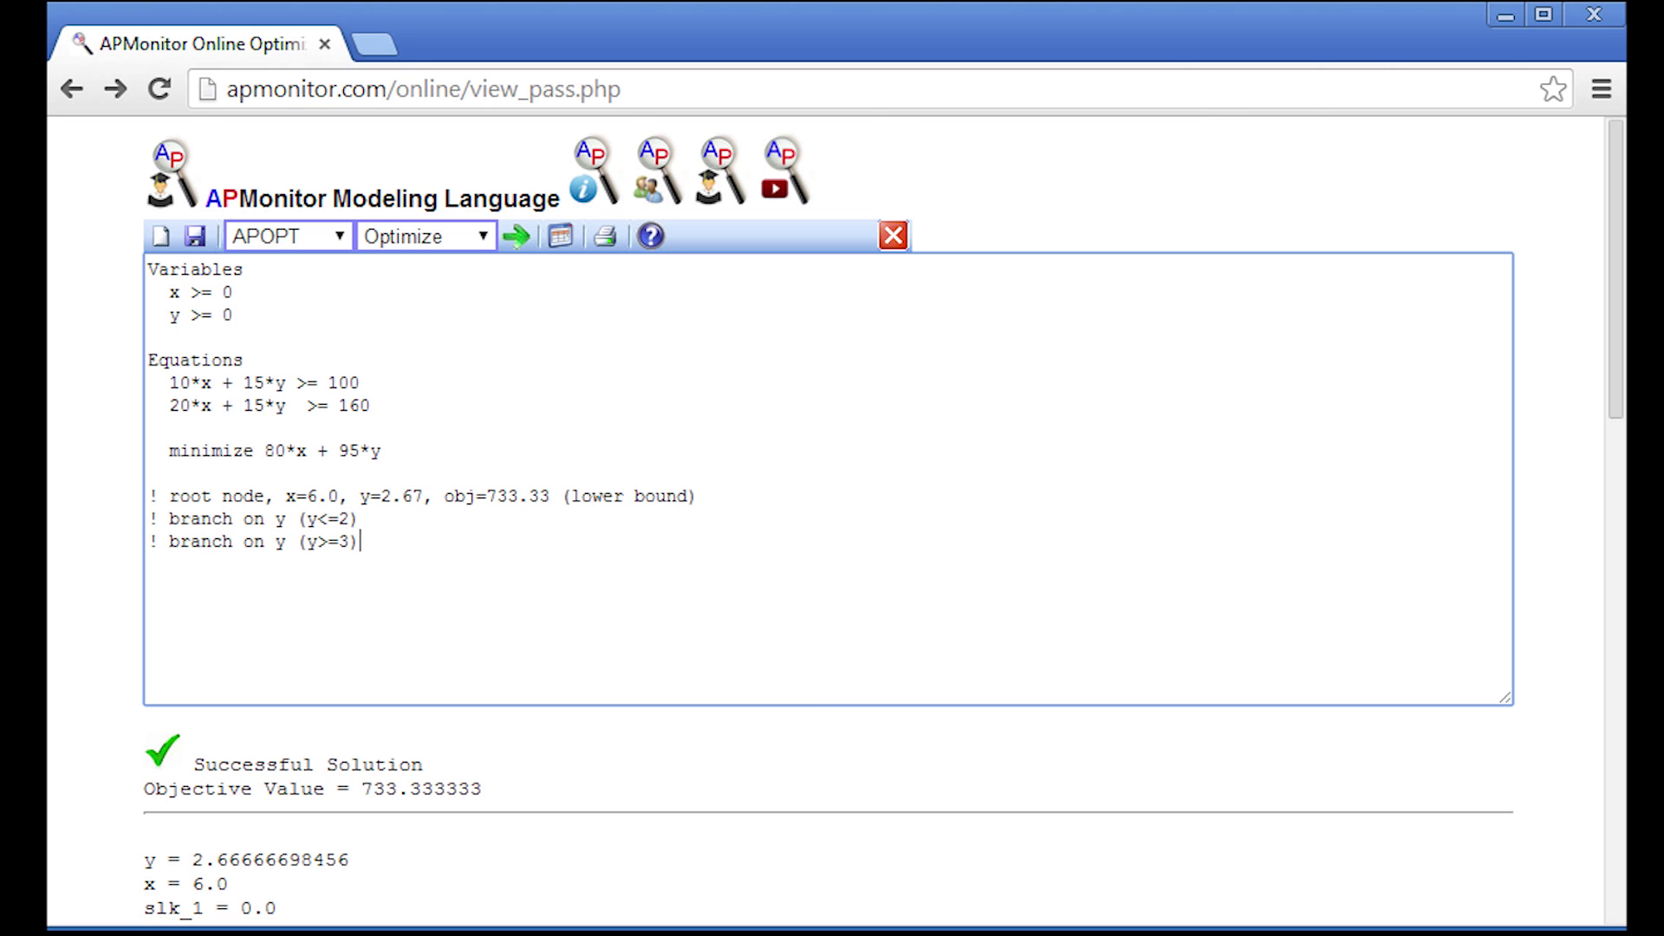
- Add the upper bound <=2 to y, solve the model, and append x = 7.0, y = 2.0 and obj = 750.0 to the y<=2 comment
type(", <=2")
left_click(516, 236)
left_click(359, 518)
type(", x = 7.0, y = 2.0")
type(" (obj = 750")
type(".0, in")
key("BackSpace")
key("BackSpace")
key("BackSpace")
key("BackSpace")
- Remove the parenthesis before obj in the y<=2 comment and end the line with "(integer solution, upper bound)"
left_click(572, 519)
key("BackSpace")
left_click(678, 518)
type("(integer solution, upper bound")
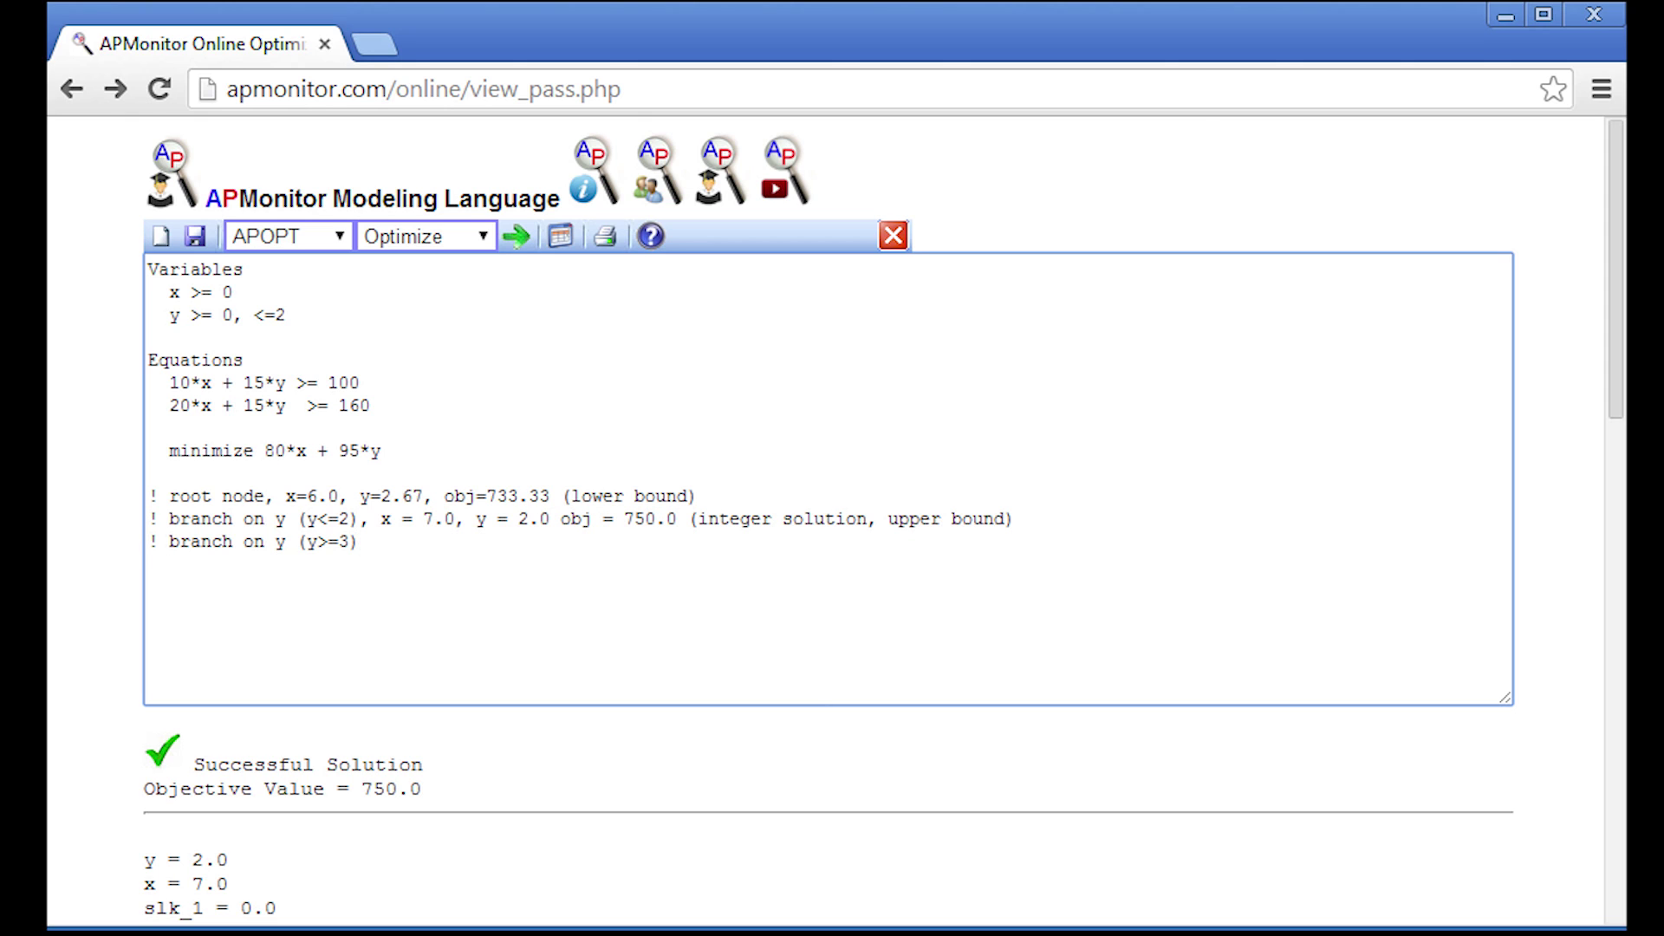
- Replace the bounds on y with y >= 3 and solve the model
key("BackSpace")
key("BackSpace")
key("BackSpace")
key("BackSpace")
type("3")
left_click(516, 236)
- Append ", x = 5.75, y = 3.0, obj = 745.0 (not integer solution, can't eliminate because lower than upper bound)" to the y>=3 comment
left_click(357, 541)
type(", x = 5.75, y = 3.0, obj = 745.0 (not integer solution)")
key("Left")
type(", can't eliminate because lower th")
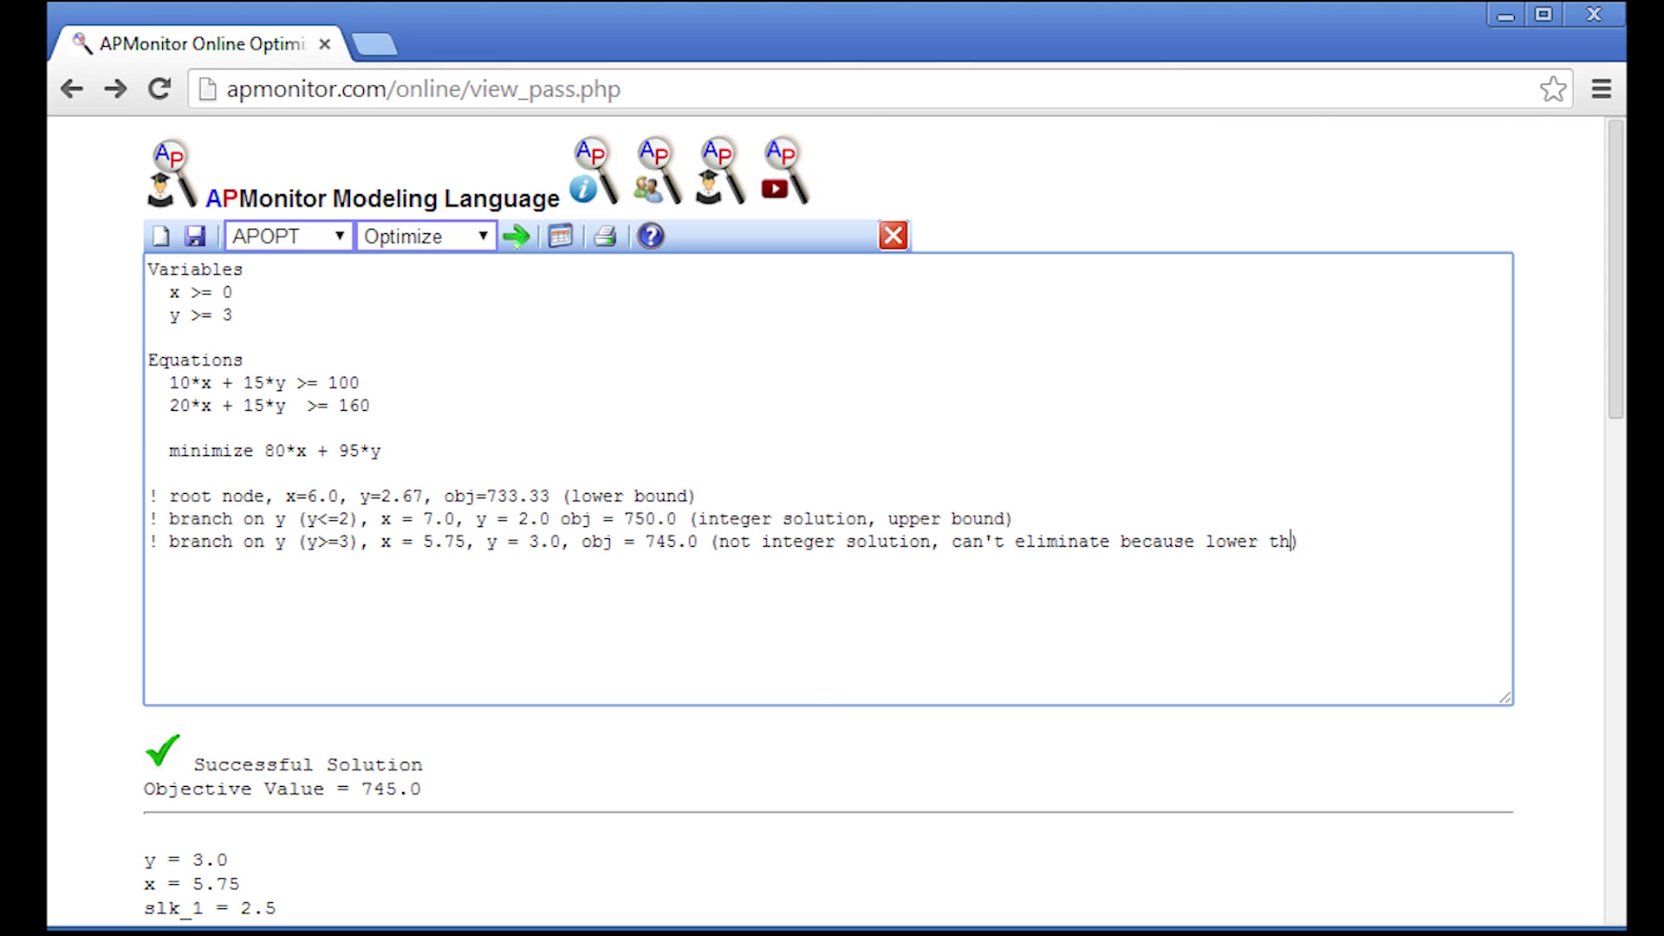
type("an upper bound")
- Start the comment line "! branch on x (x<=5, y>=3),", add the upper bound <=5 to x, and solve the model
key("Return")
type("! branch on x (")
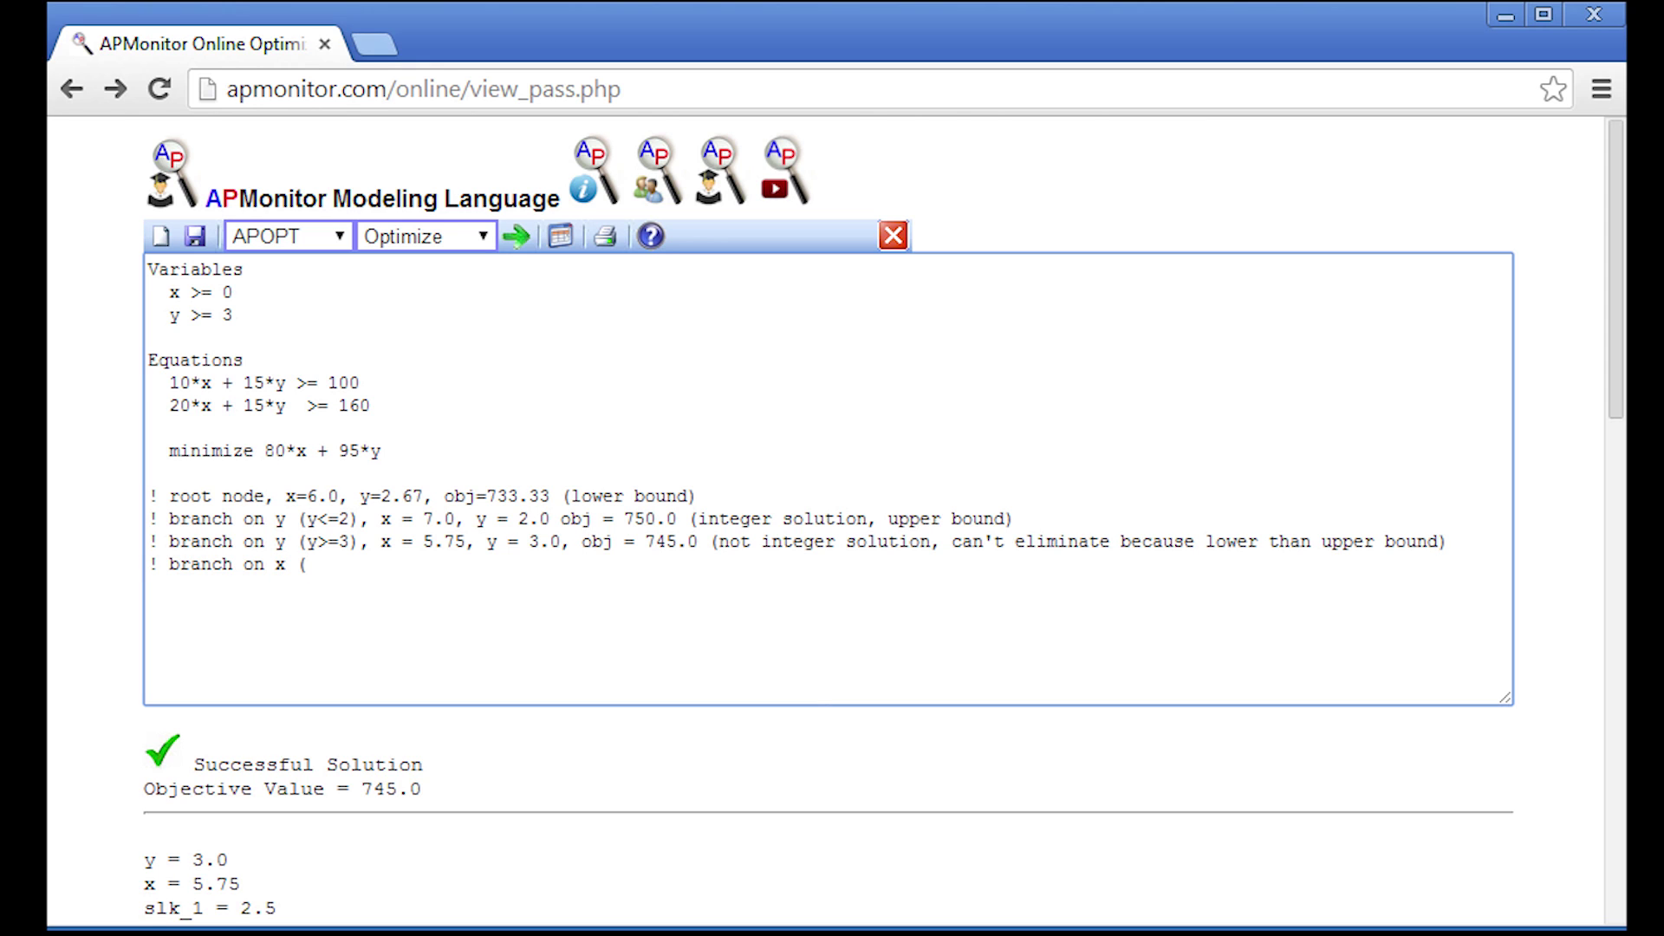
type("x<=5, y>=3")
type("5")
key("Down")
left_click(517, 235)
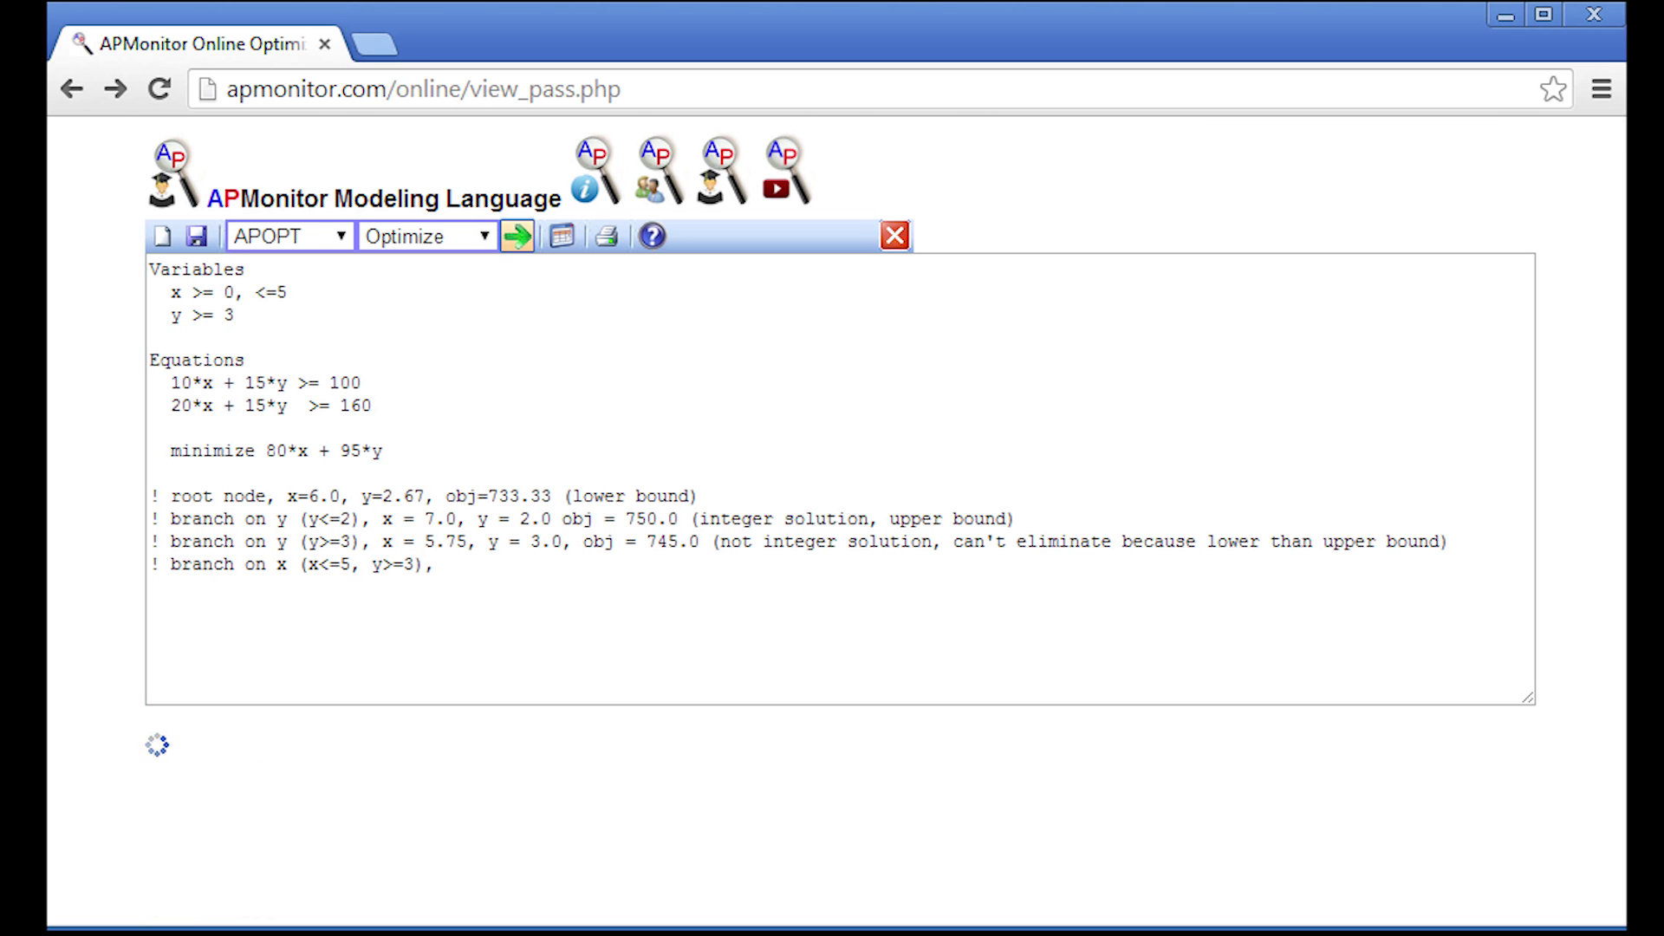
- Complete the x<=5 comment with "x = 5.0, y=4.0, obj = 780.0 (integer solution but not as good as prior integer solution)"
left_click(444, 563)
type("x=4.0, y=5")
key("BackSpace")
type("4.0")
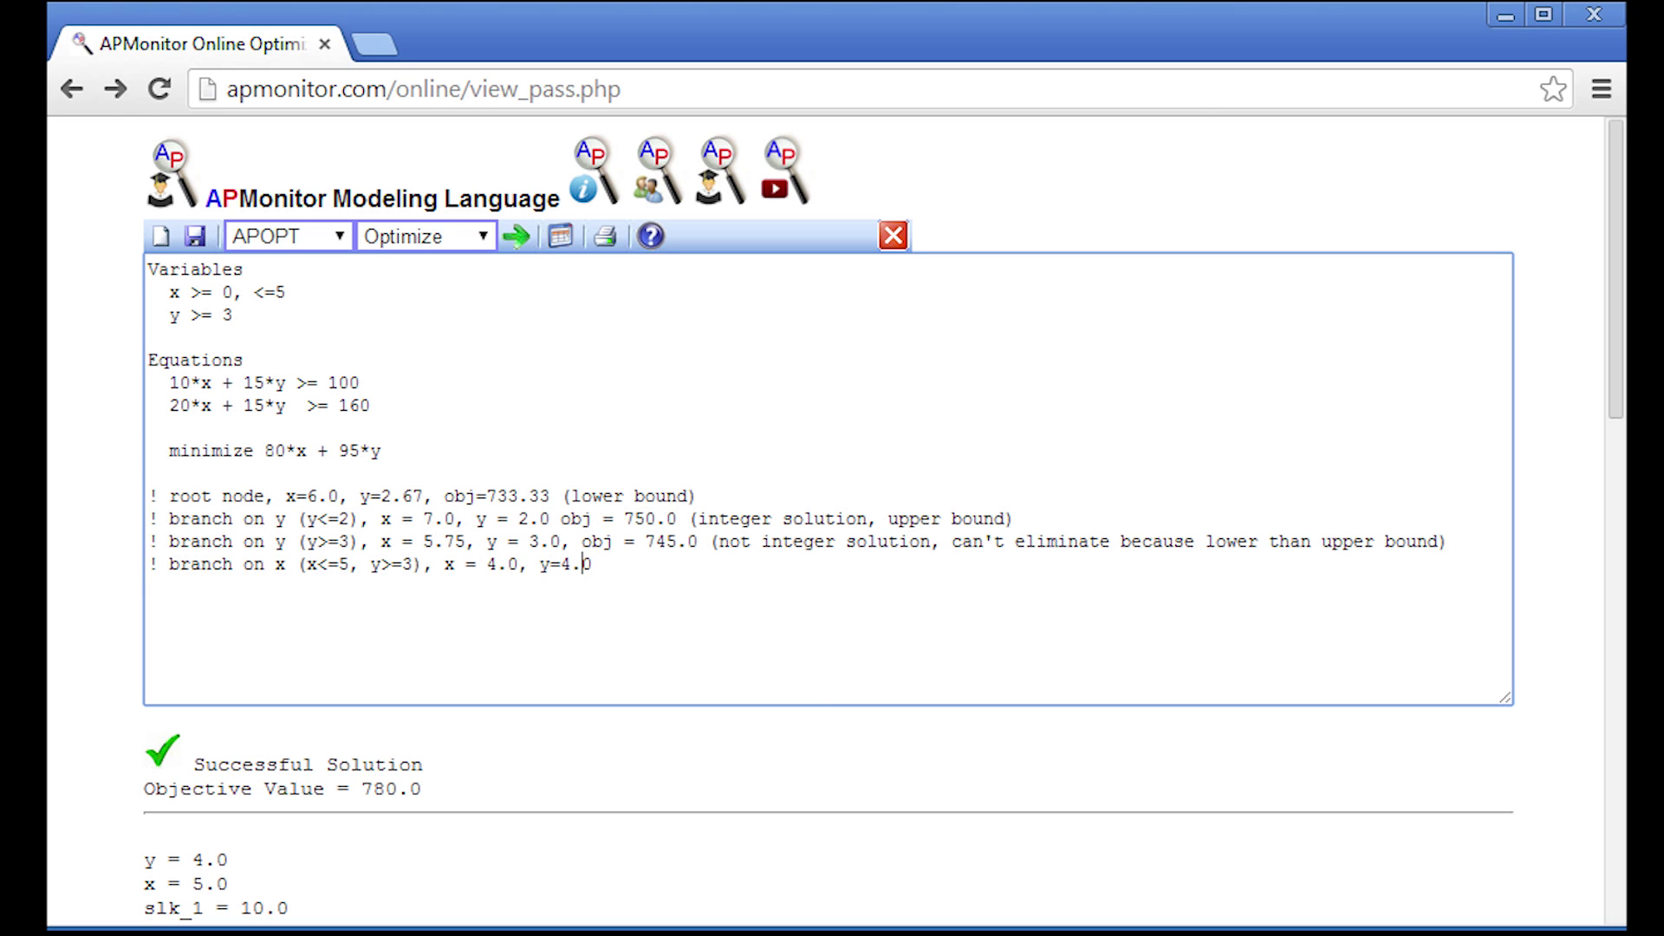
type(", obj = 780.0 (integer solution but not as good as prior integer solution)")
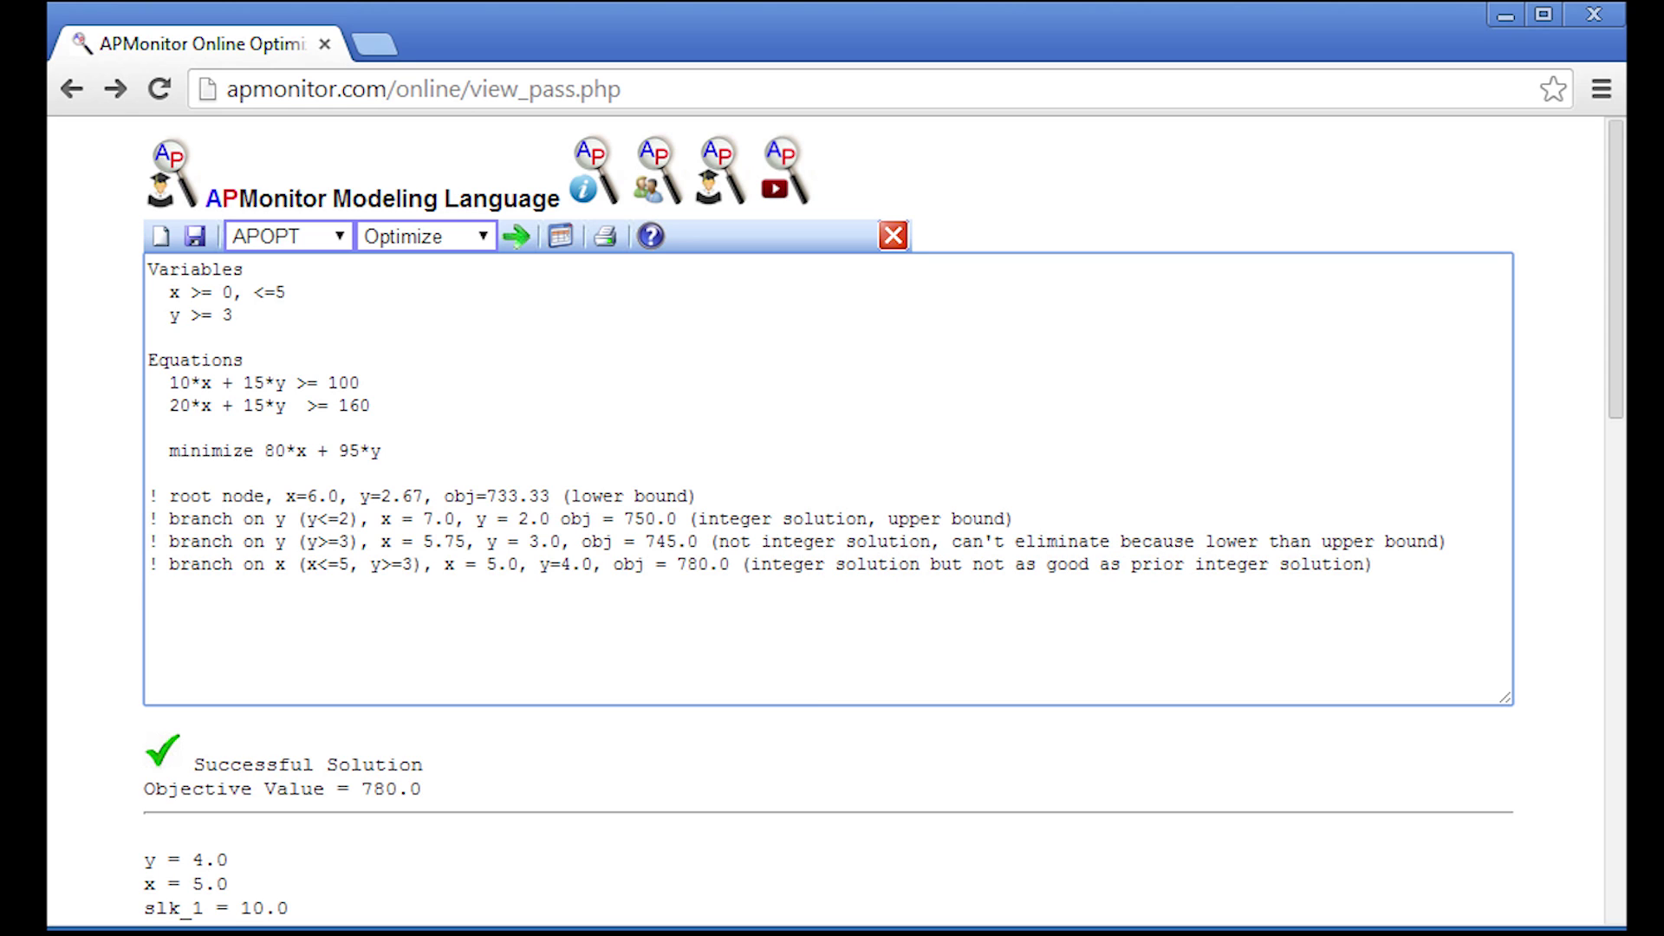
- Solve with x >= 6 and add a "! branch on x (x>=6, y>=3)" comment recording x = 6.0, y=3.0, obj = 765.0 as worse than the prior integer solution
key("Return")
type("! branch on x (x>=6, y>=3), x =")
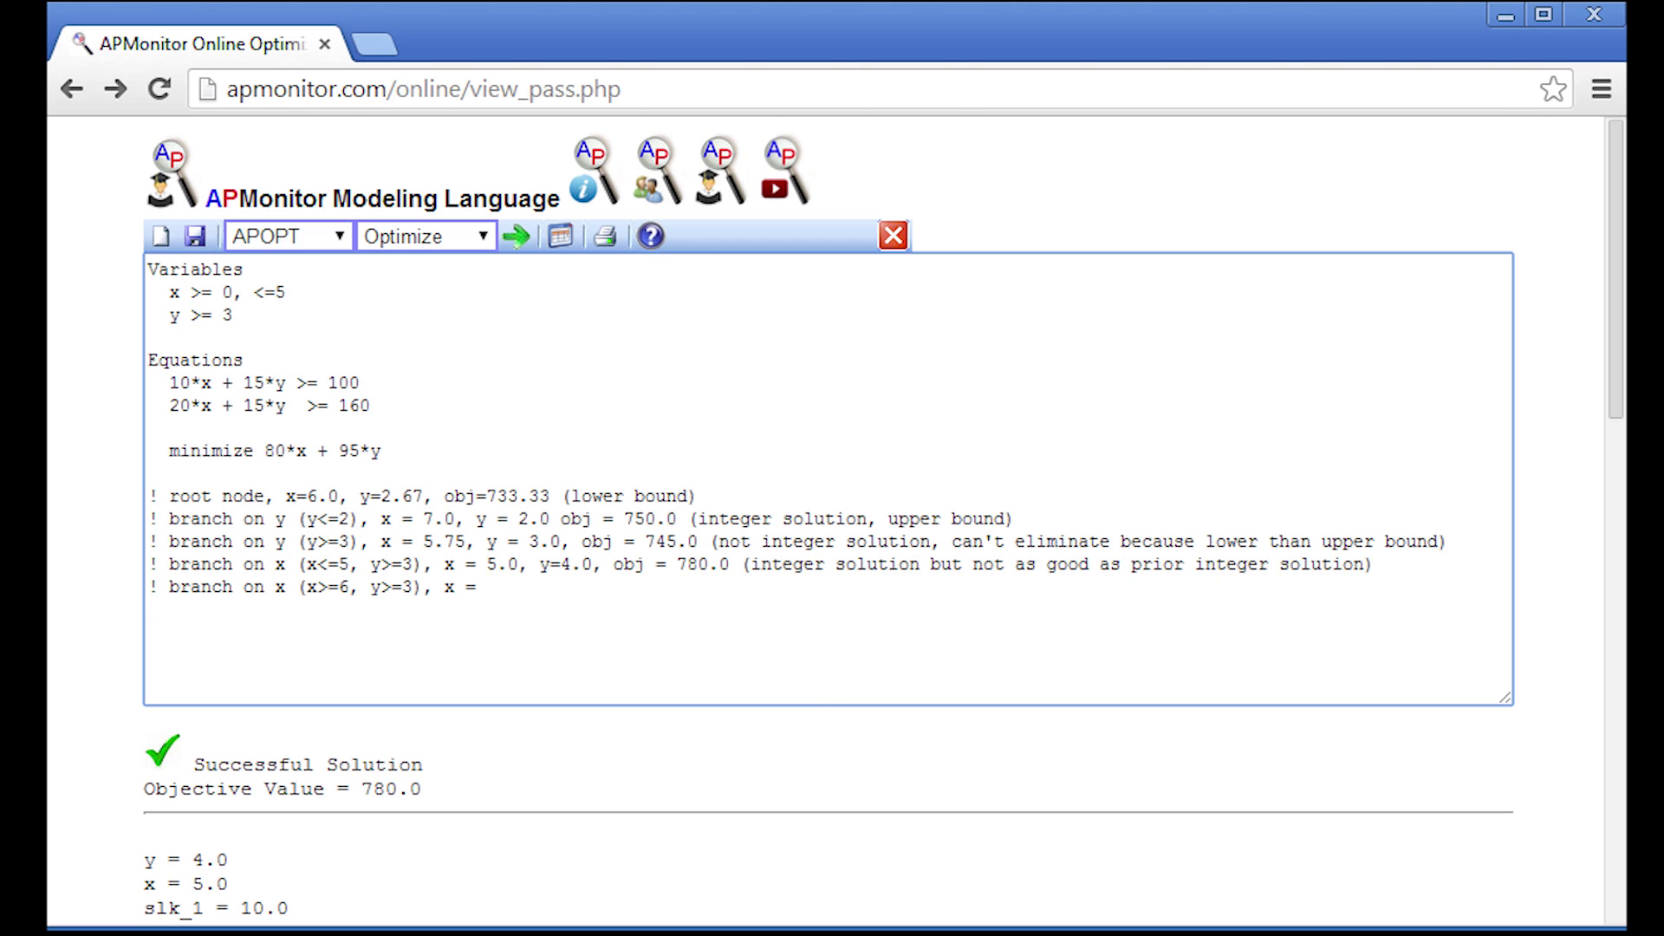
left_click(516, 236)
left_click(487, 587)
key("BackSpace")
type("=3.0, obj = 765.0 (integer solution but not as good as prior integer solution) ! no ")
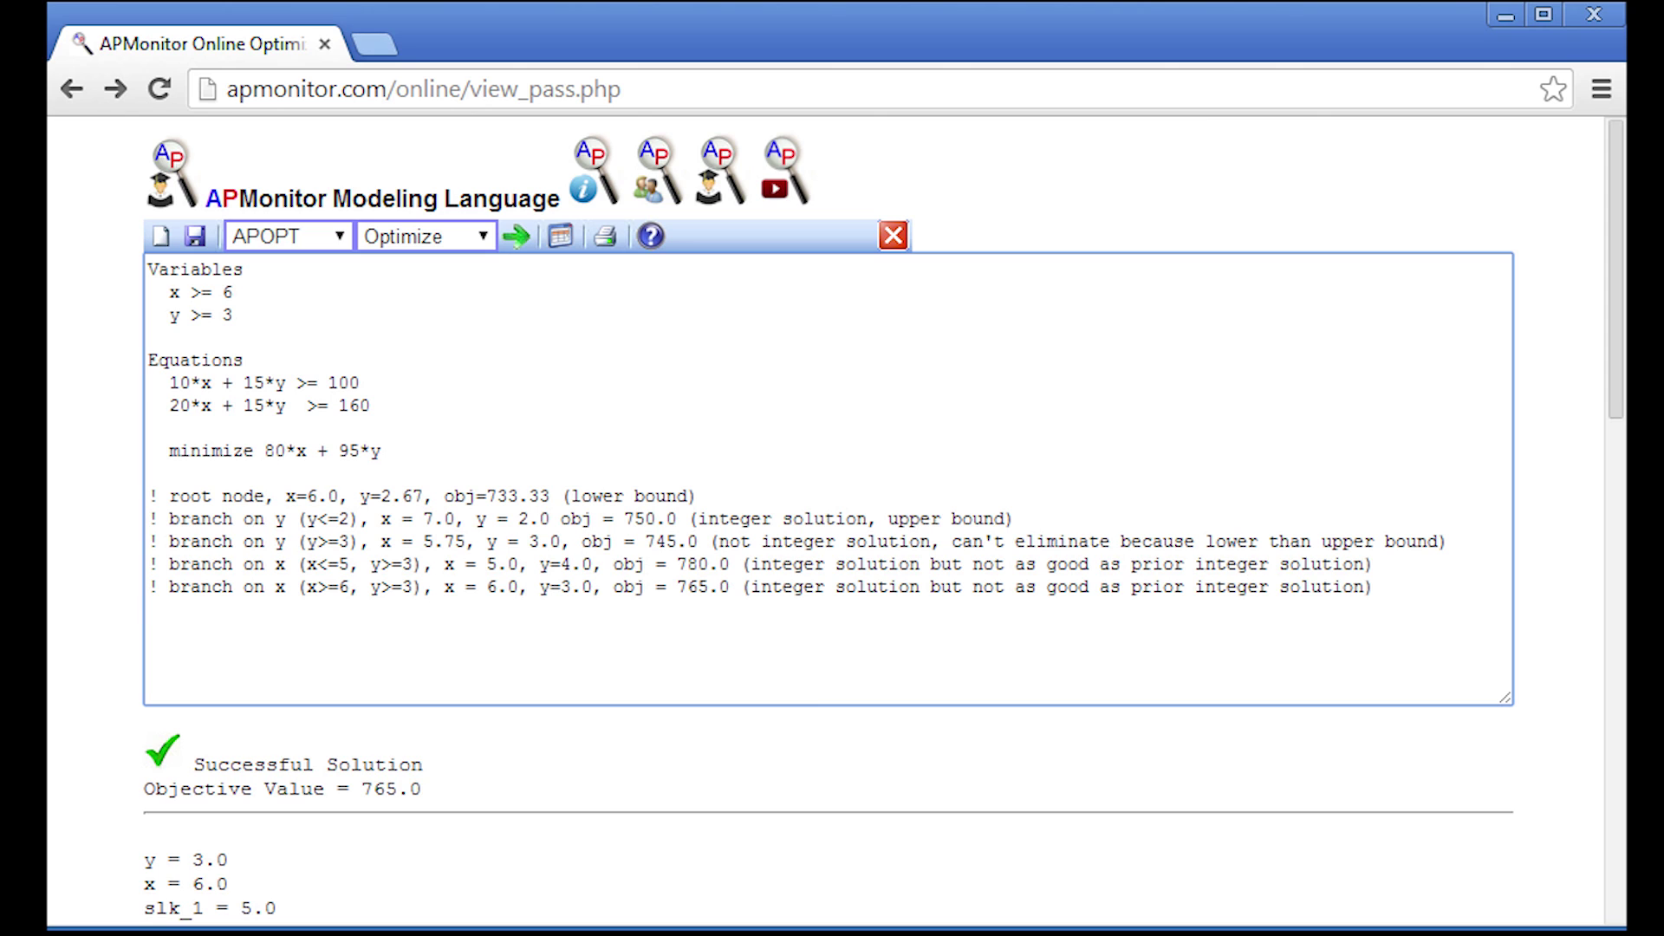
- Add the comments "! no more branches to explore, return best solution" and "! Optimal Solution found: x = 7.0, y = 2.0 obj = 750.0"
type("more branches to explore, re")
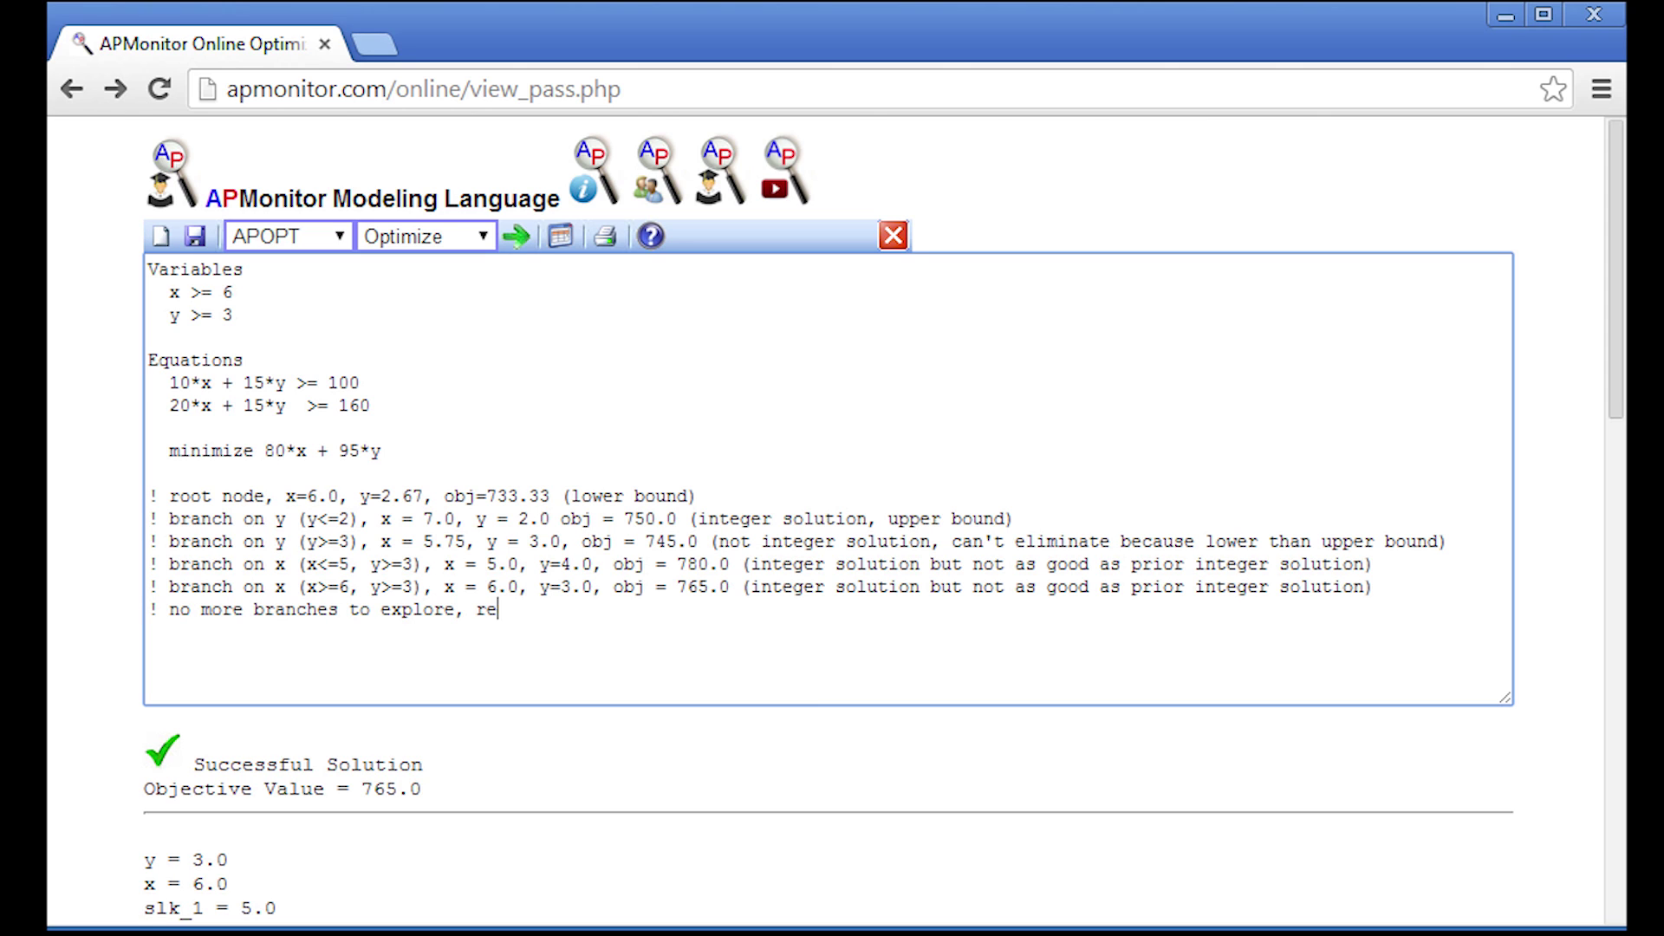
type("turn best solution (")
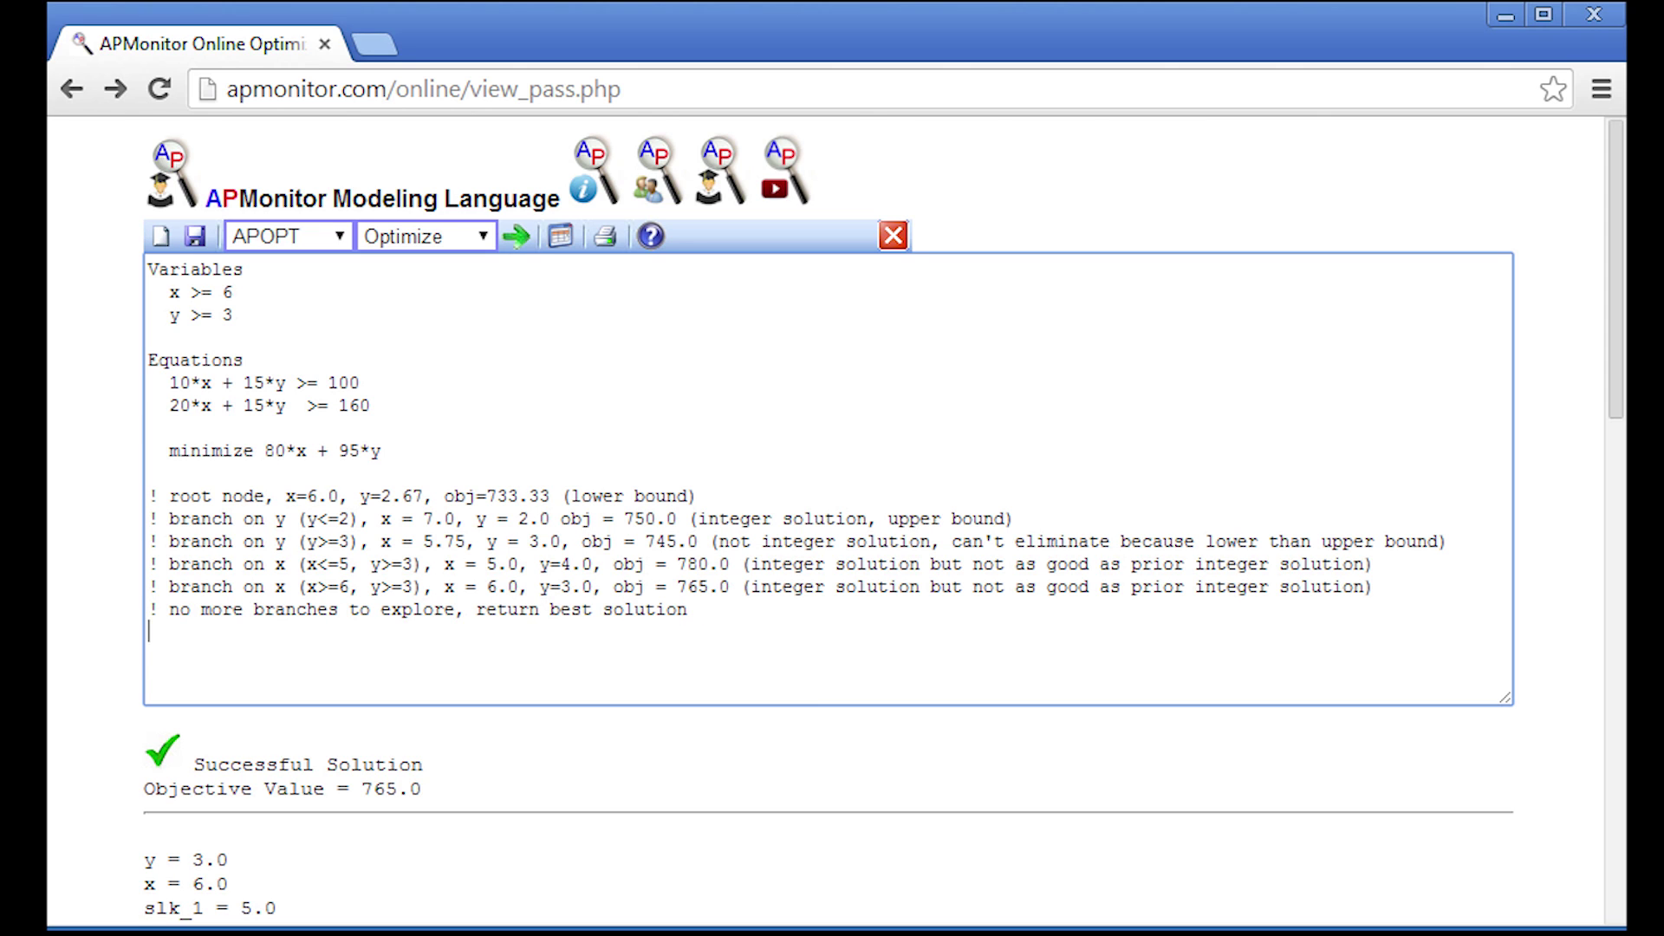
left_click_drag(381, 518, 678, 519)
key("ctrl+c")
left_click(381, 587)
type("Optimal Solution found:")
key("ctrl+v")
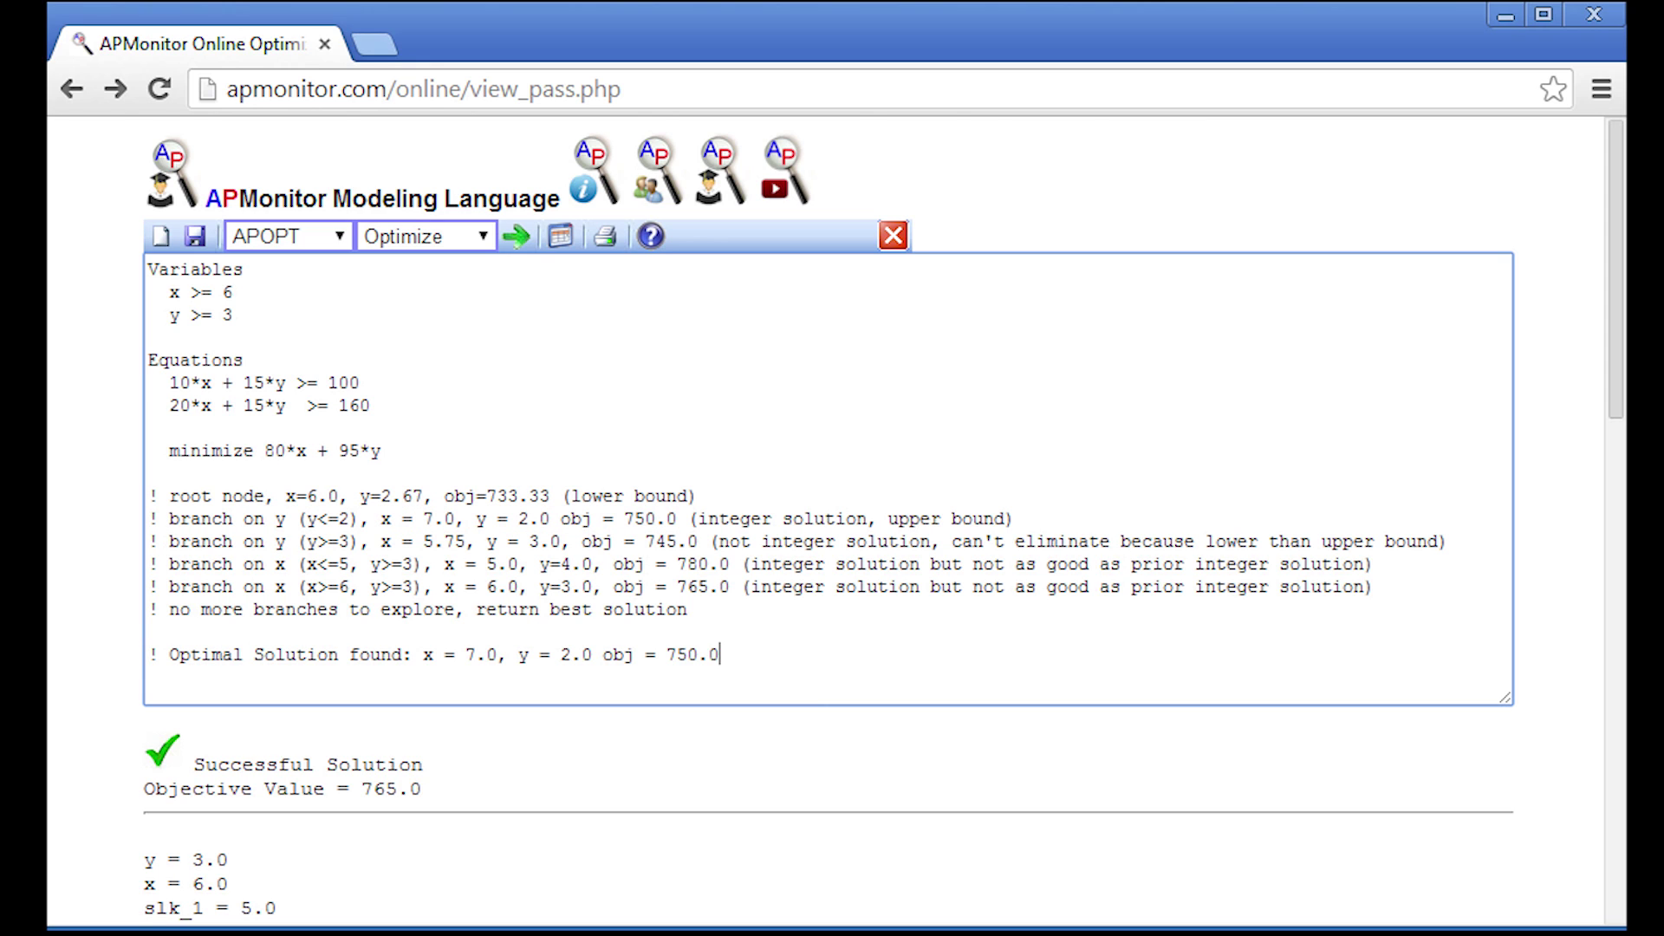
- Reset both variables' lower bounds to 0 and declare them as integers named int_x and int_y
key("BackSpace")
type("0")
key("Down")
key("BackSpace")
type("0")
left_click(169, 292)
type("int_")
left_click(169, 314)
type("int_")
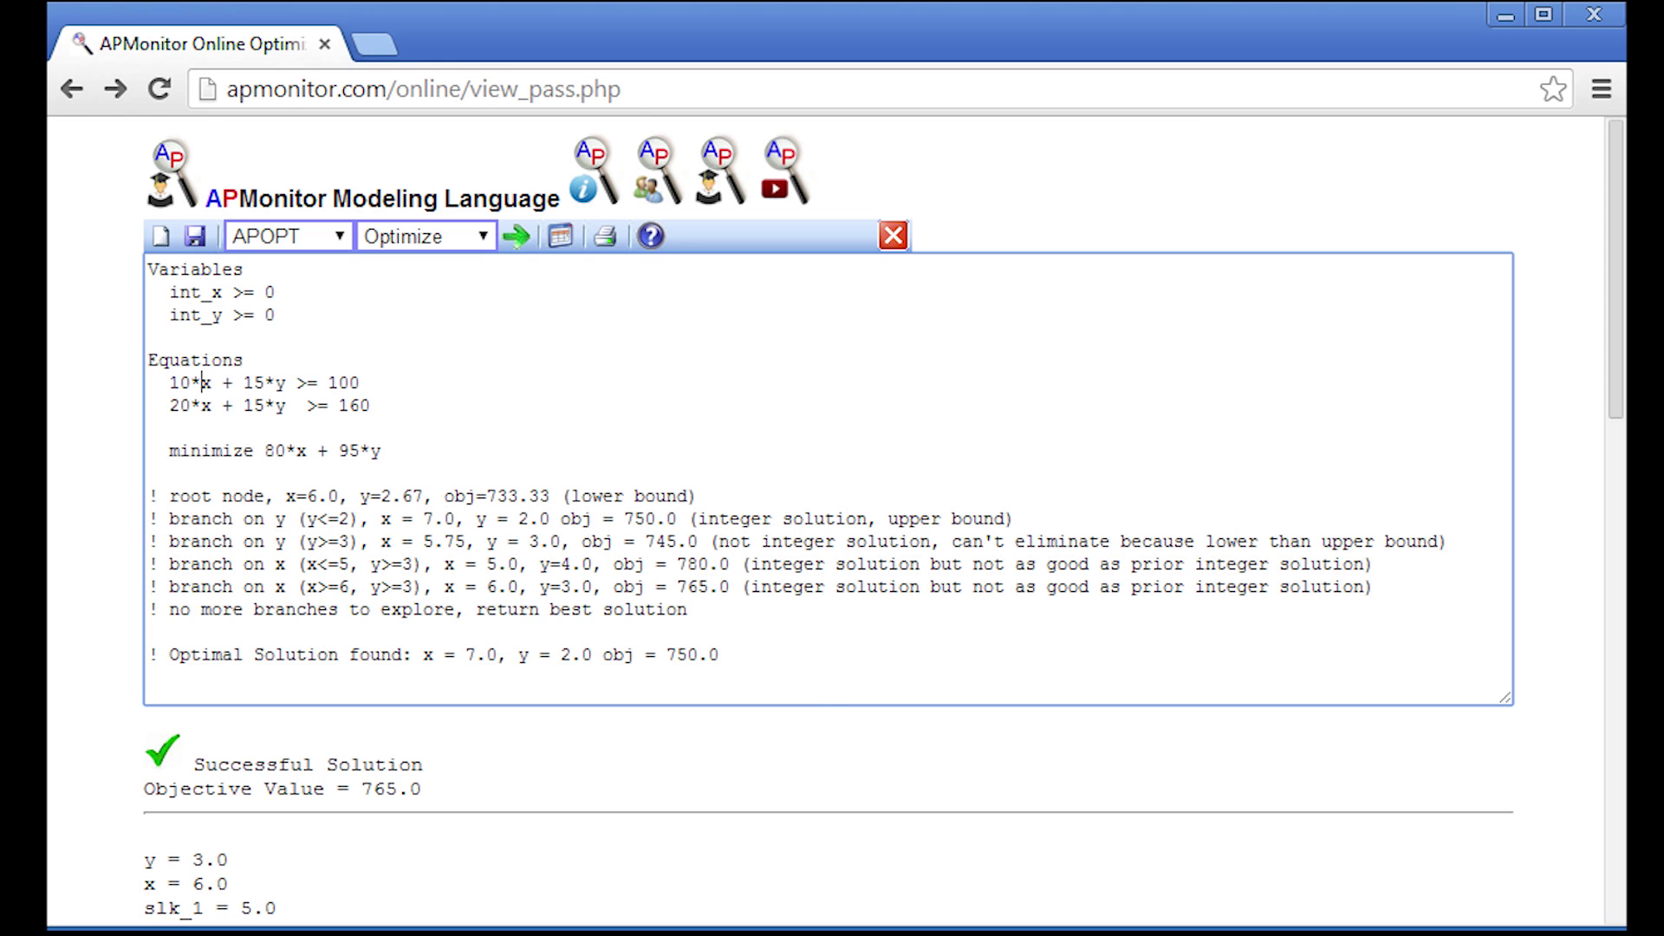
- Rename x and y to int_x and int_y in both equations and in the minimize objective
left_click(201, 382)
type("int_")
left_click(201, 405)
type("int_")
left_click(318, 382)
type("int_")
left_click(318, 405)
type("int_")
left_click(296, 449)
type("int_")
left_click(413, 450)
type("int_")
- Choose the APOPT solver and optimize the integer version of the model
left_click(286, 236)
left_click(260, 289)
left_click(517, 236)
- Examine the integer solution values, the branch and bound iterations in the solver output, and the final objective
scroll(828, 520, "down", 3)
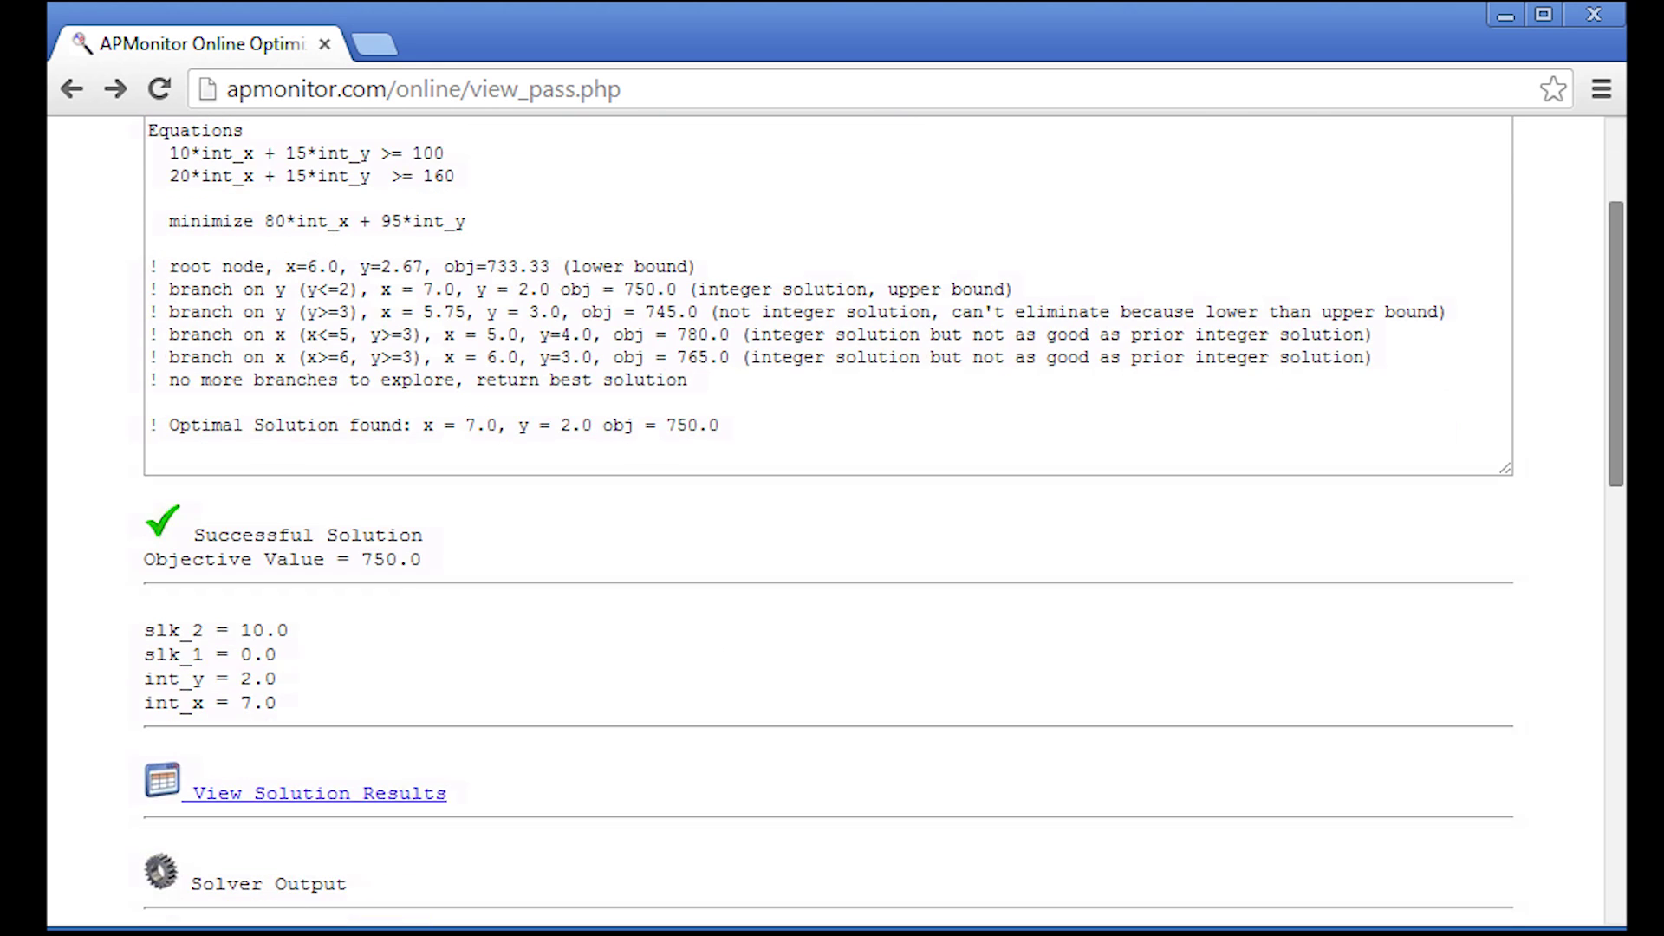
left_click_drag(276, 698, 144, 507)
scroll(828, 520, "down", 12)
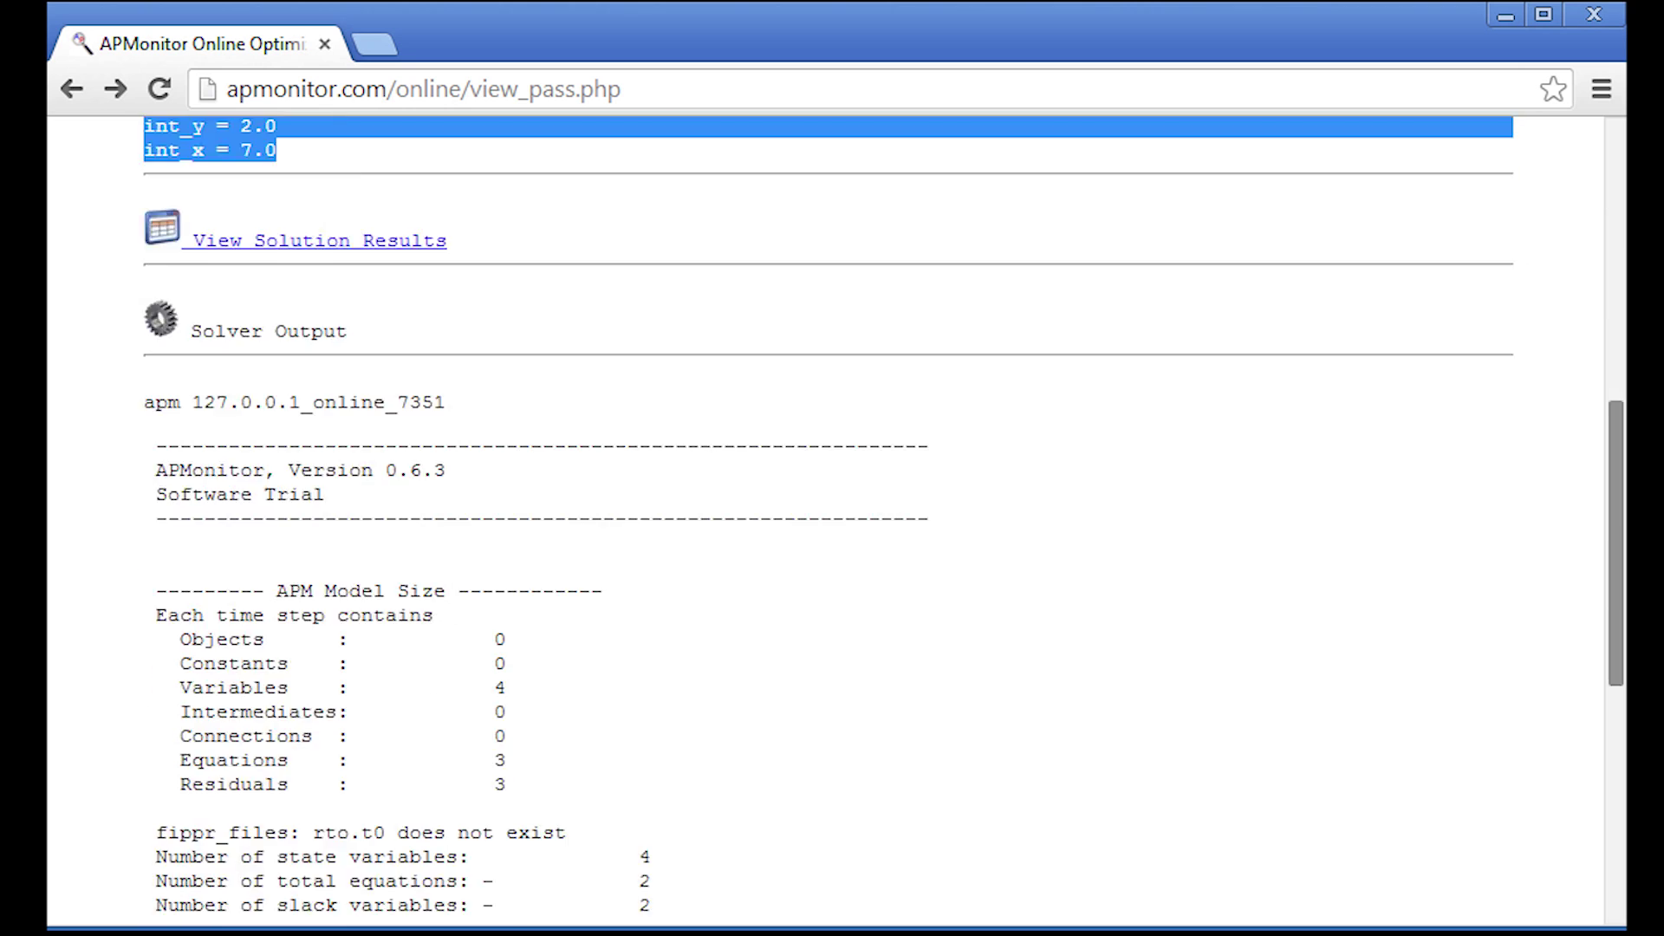
triple_click(555, 523)
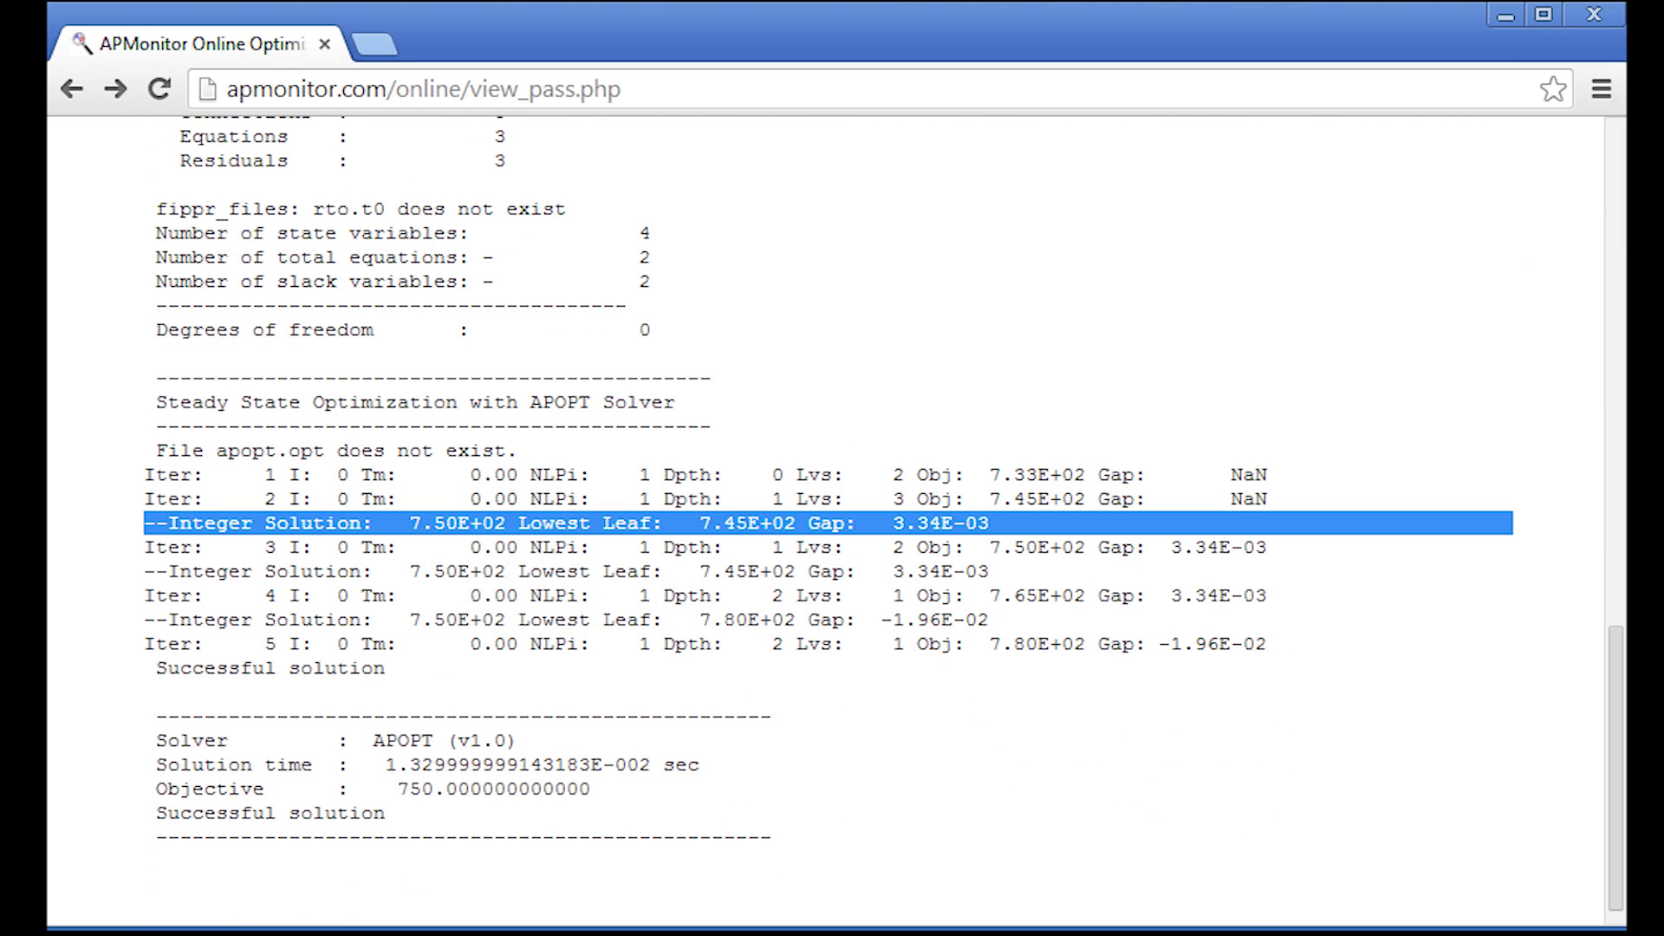
triple_click(555, 571)
triple_click(555, 620)
double_click(493, 789)
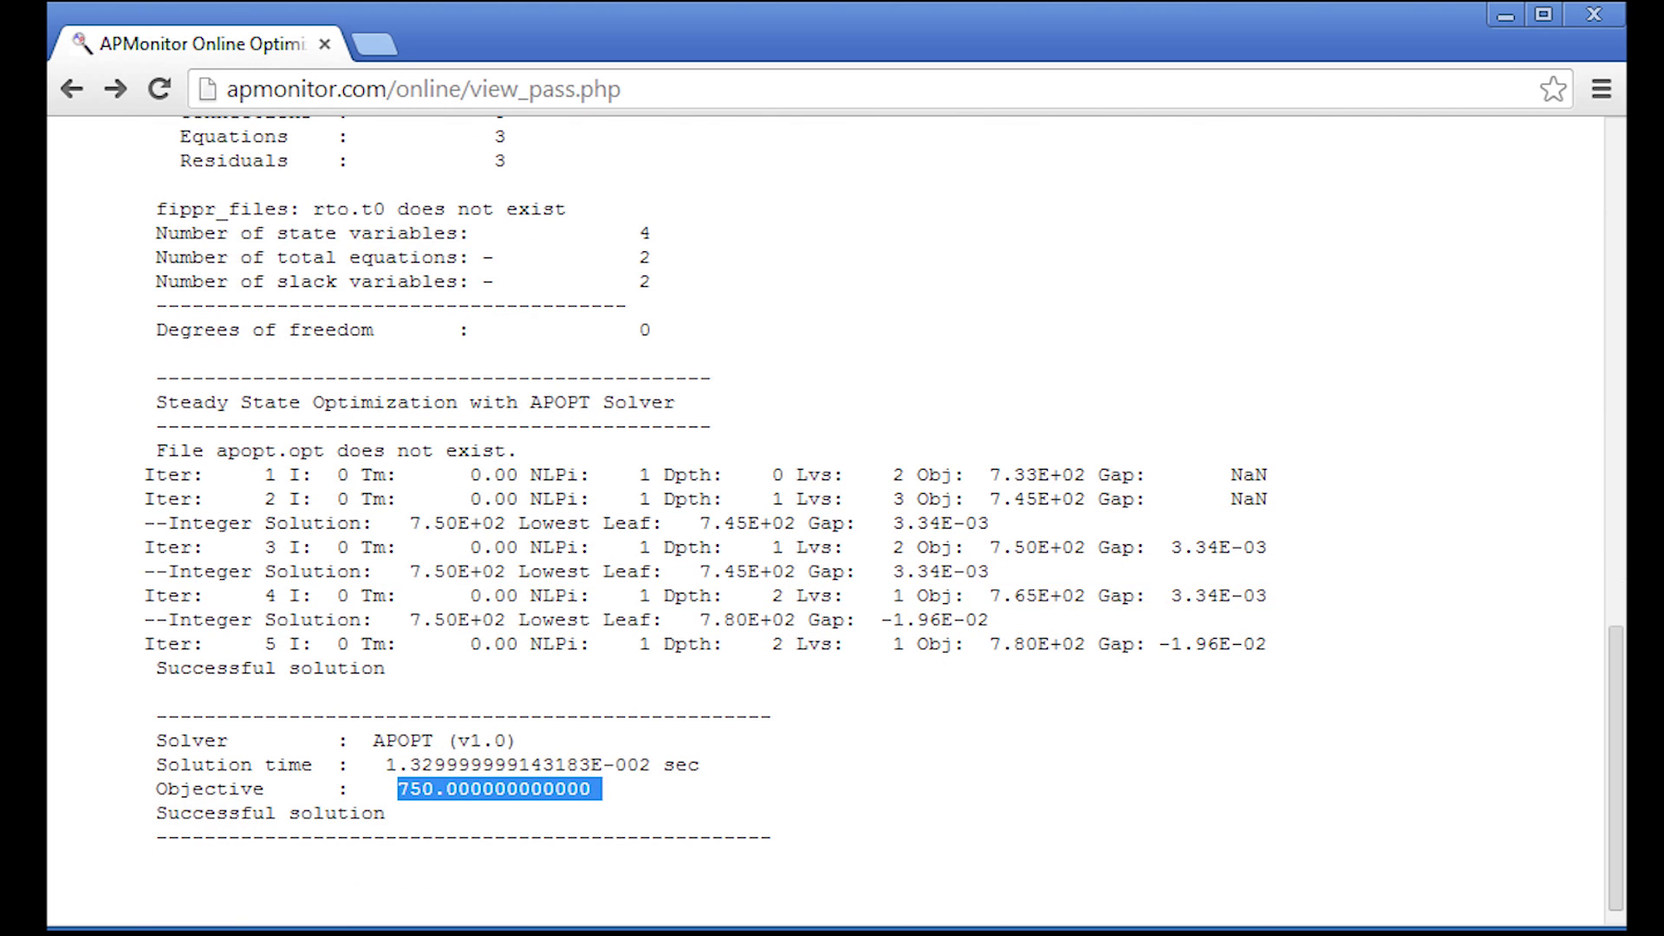